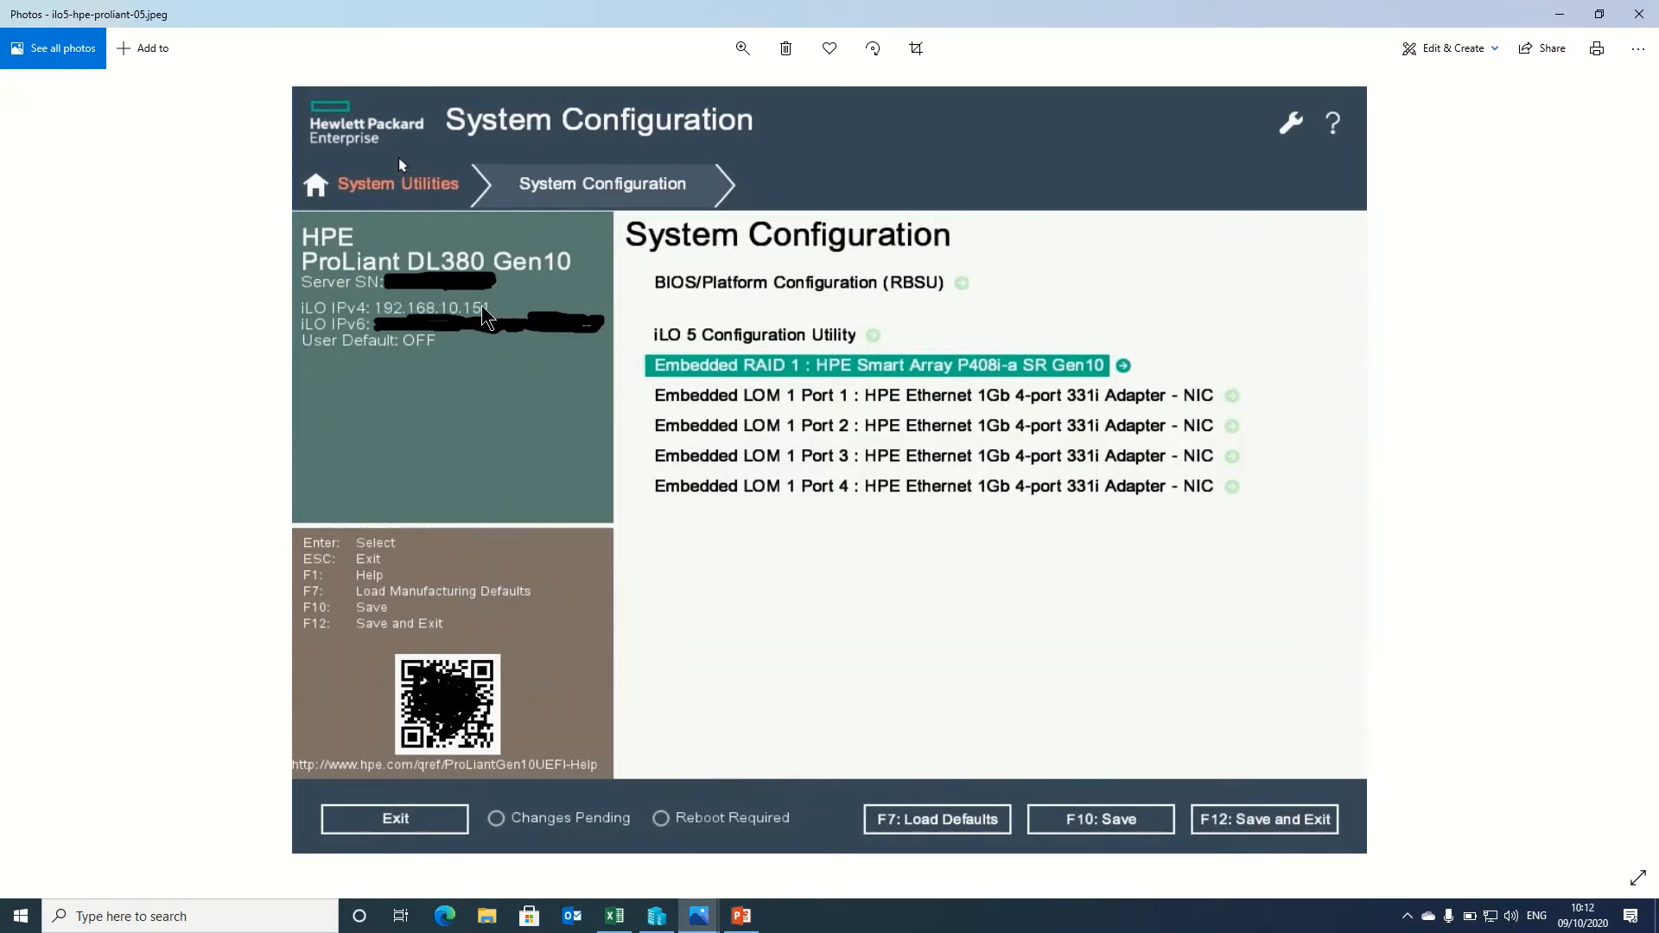
{"action": "left_click", "coordinate": [702, 914]}
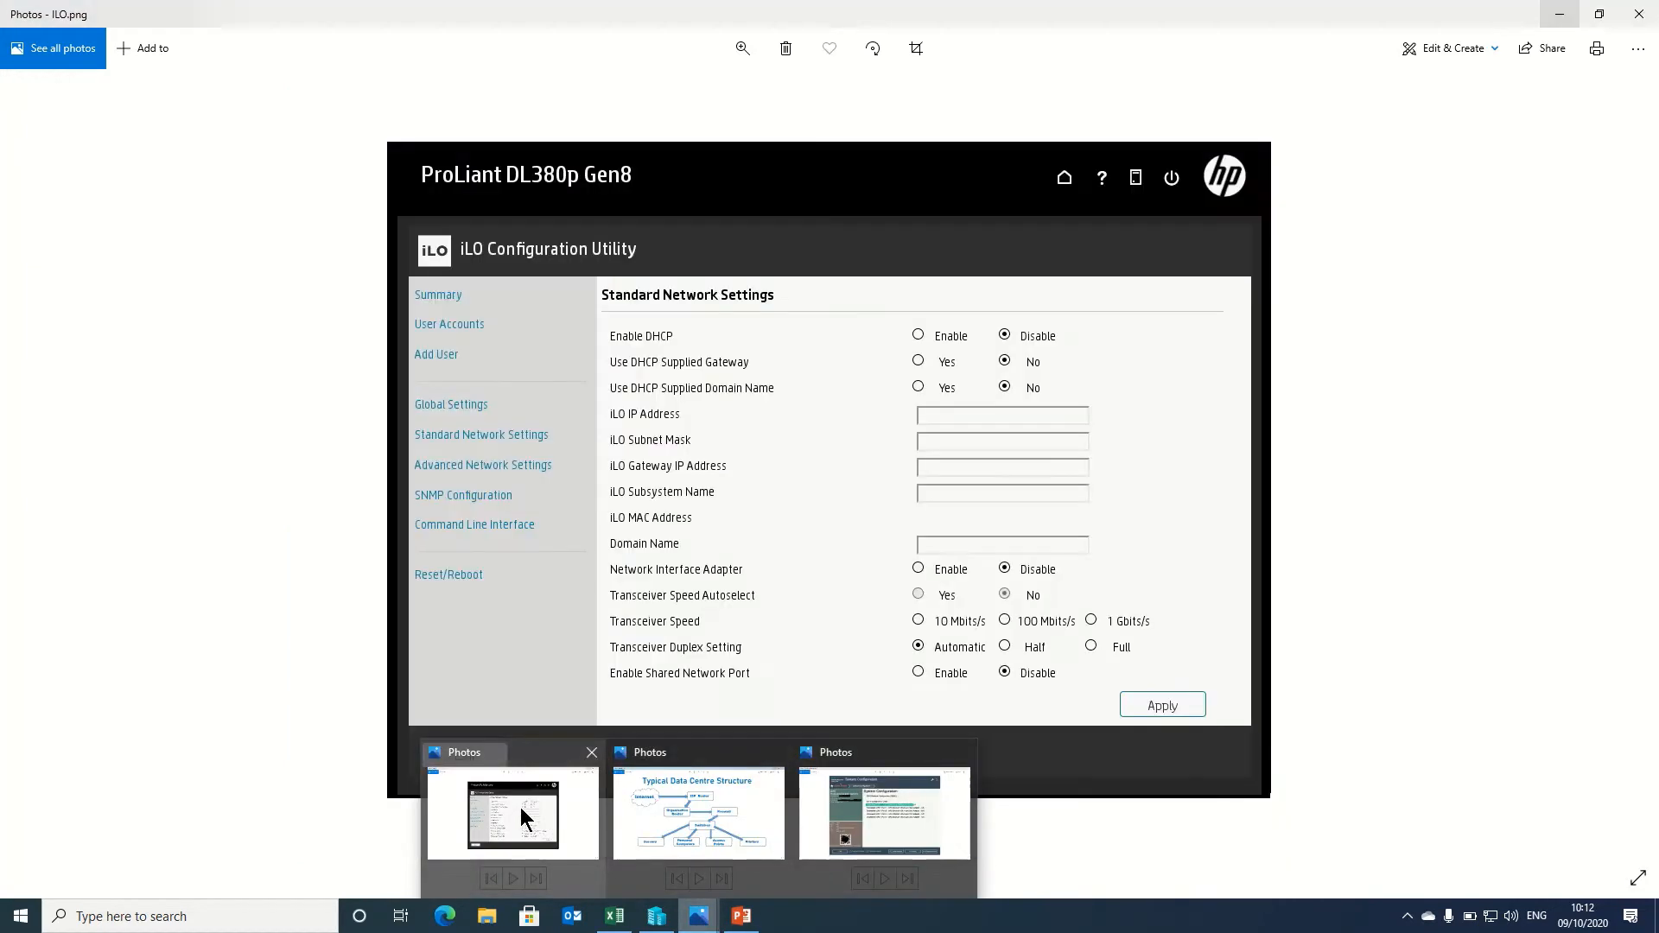
{"action": "left_click", "coordinate": [522, 817]}
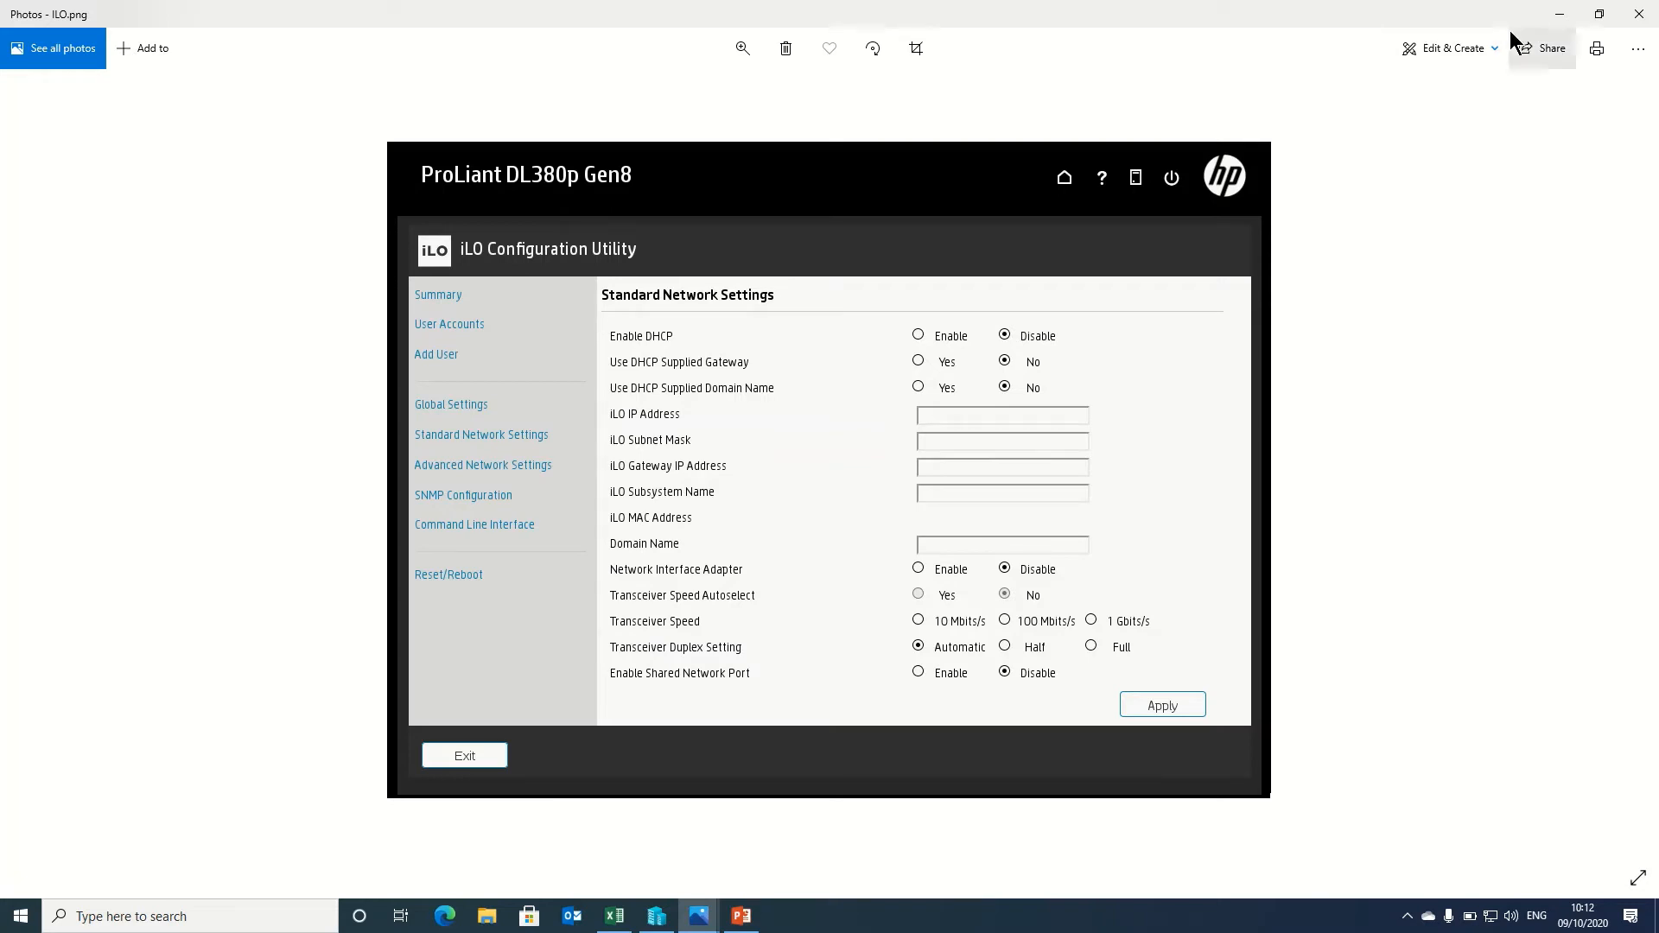
{"action": "left_click", "coordinate": [1559, 15]}
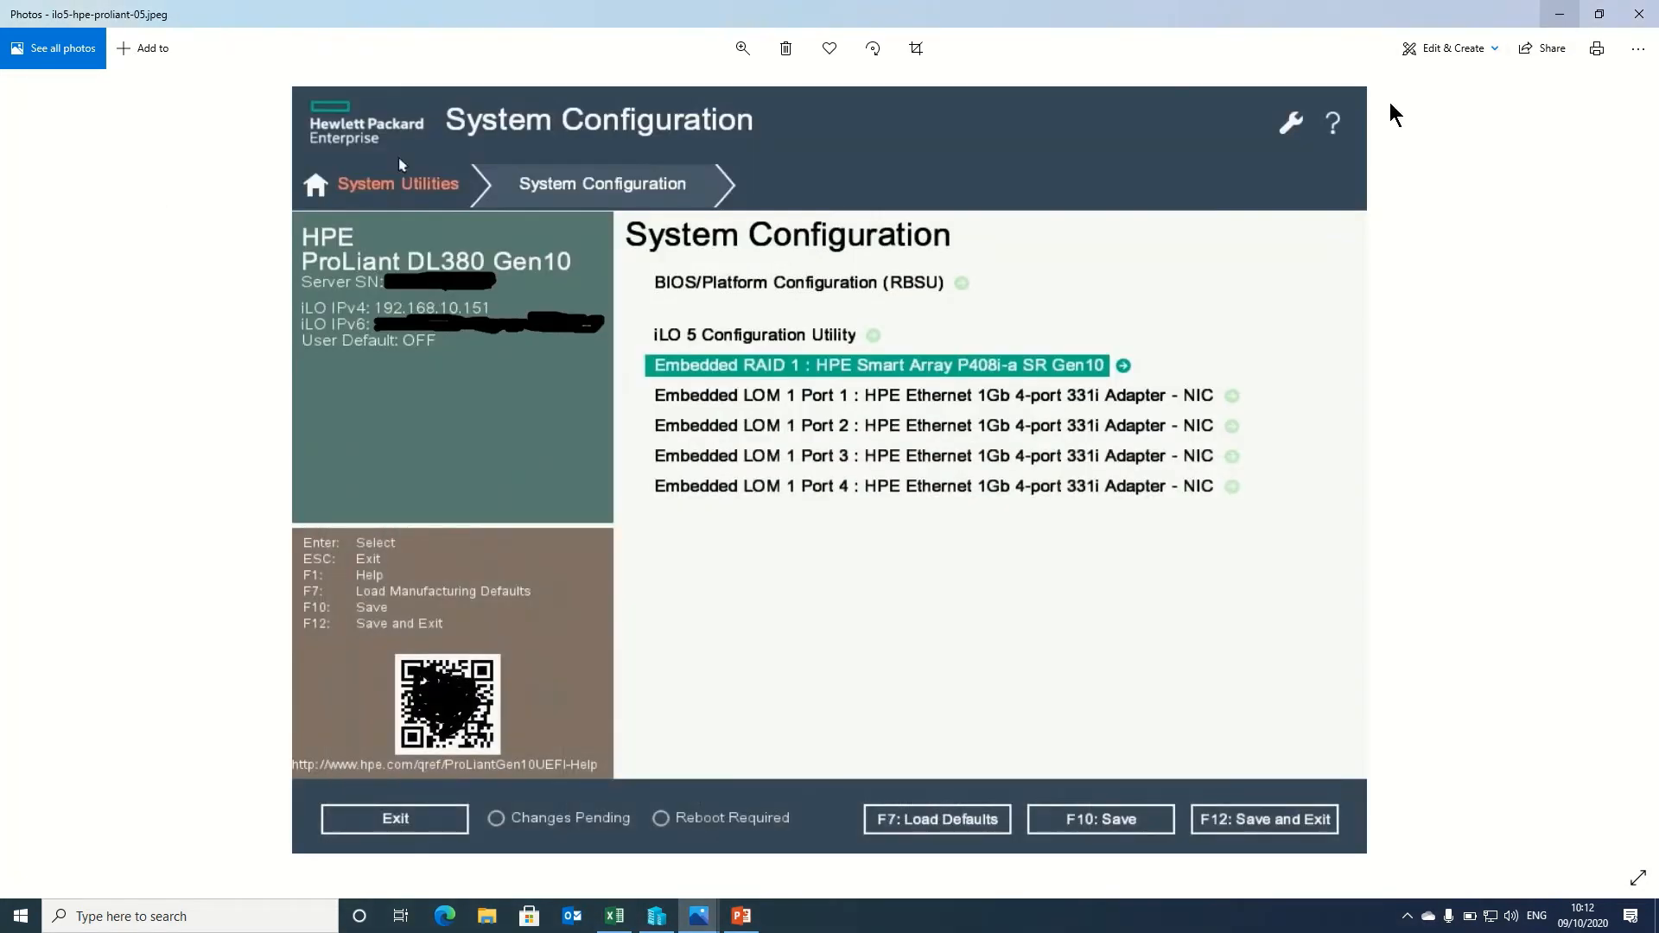
Start a Quick Create virtual machine with Windows Secure Boot turned off
{"action": "left_click", "coordinate": [658, 918]}
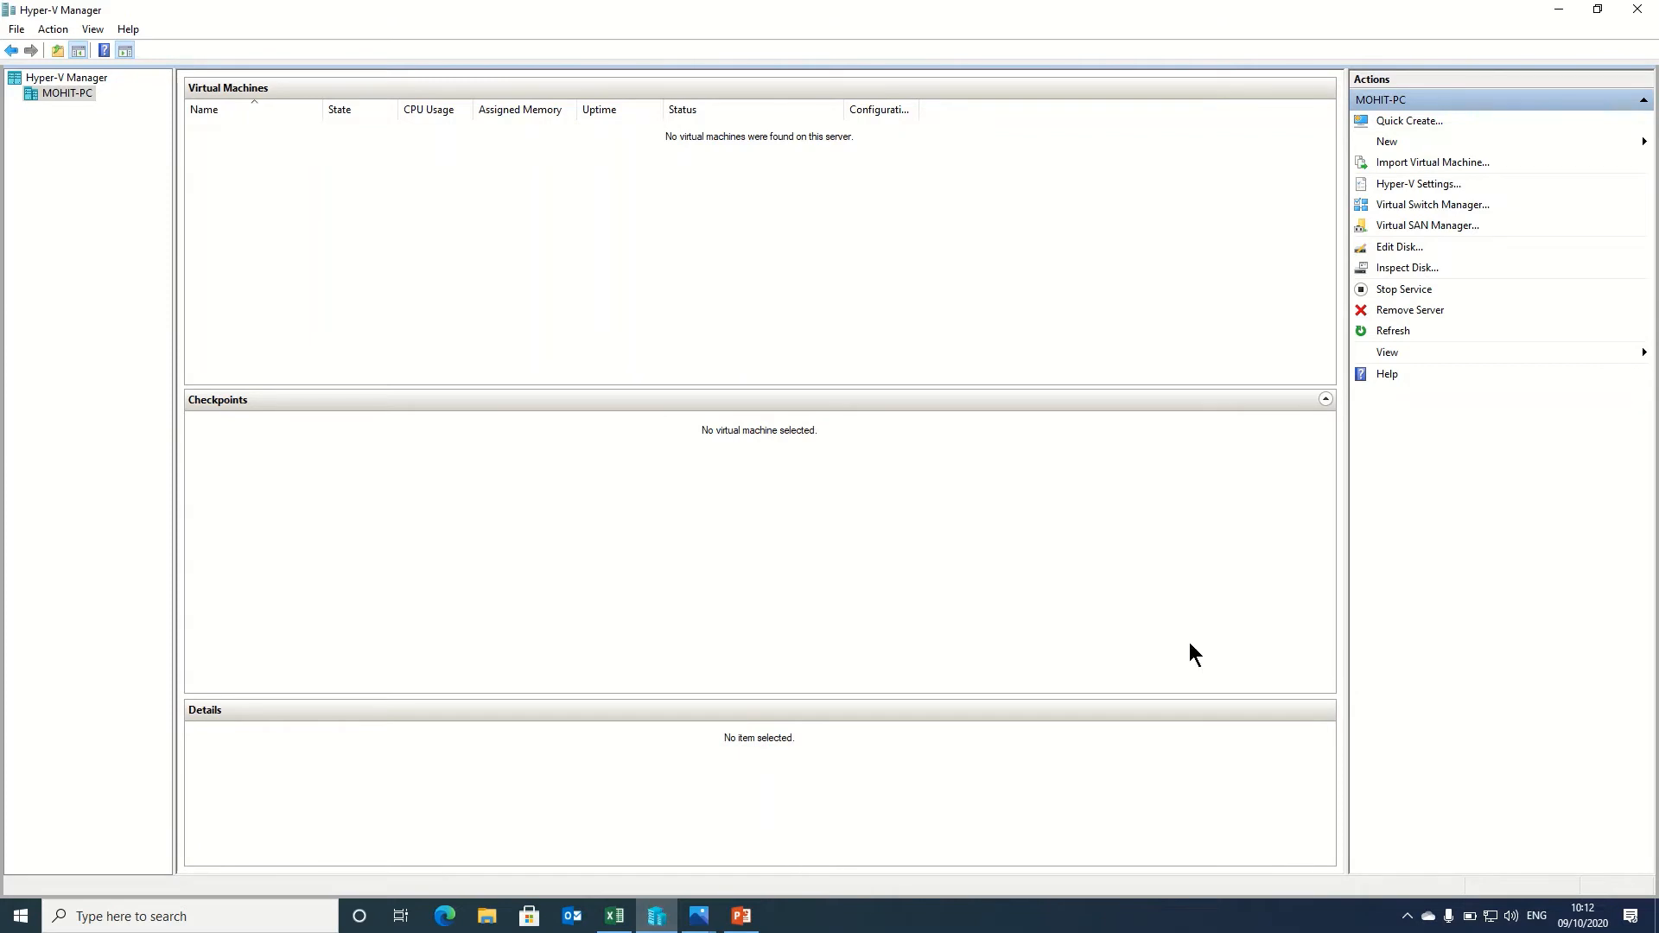
{"action": "left_click", "coordinate": [1391, 124]}
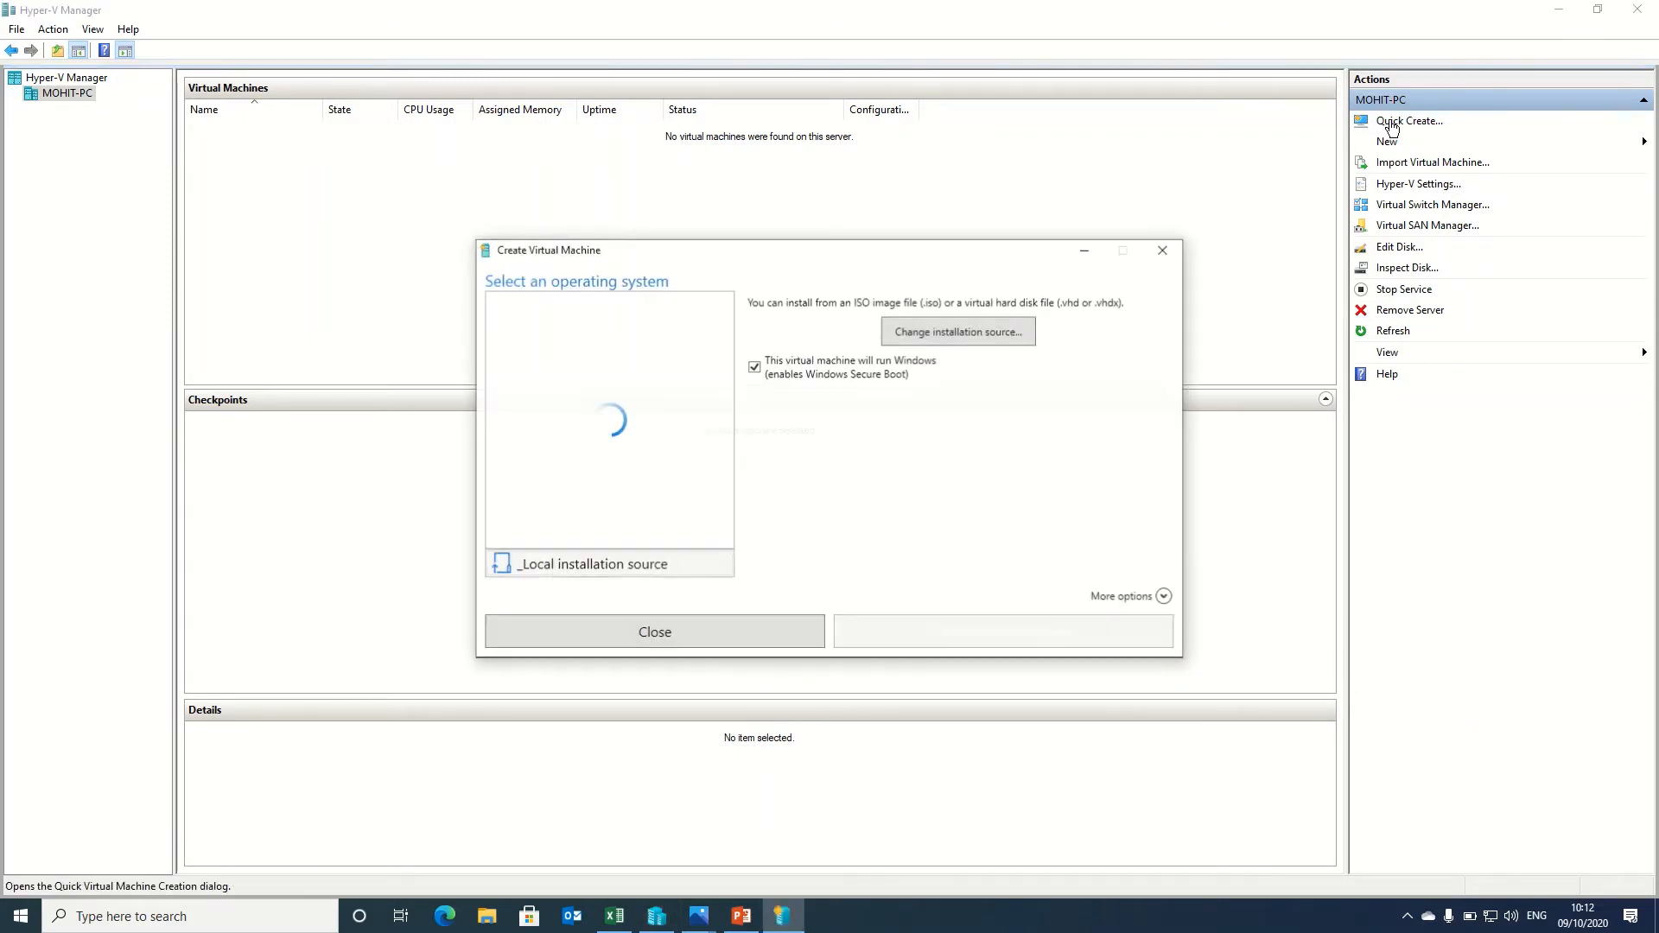
{"action": "left_click", "coordinate": [820, 371]}
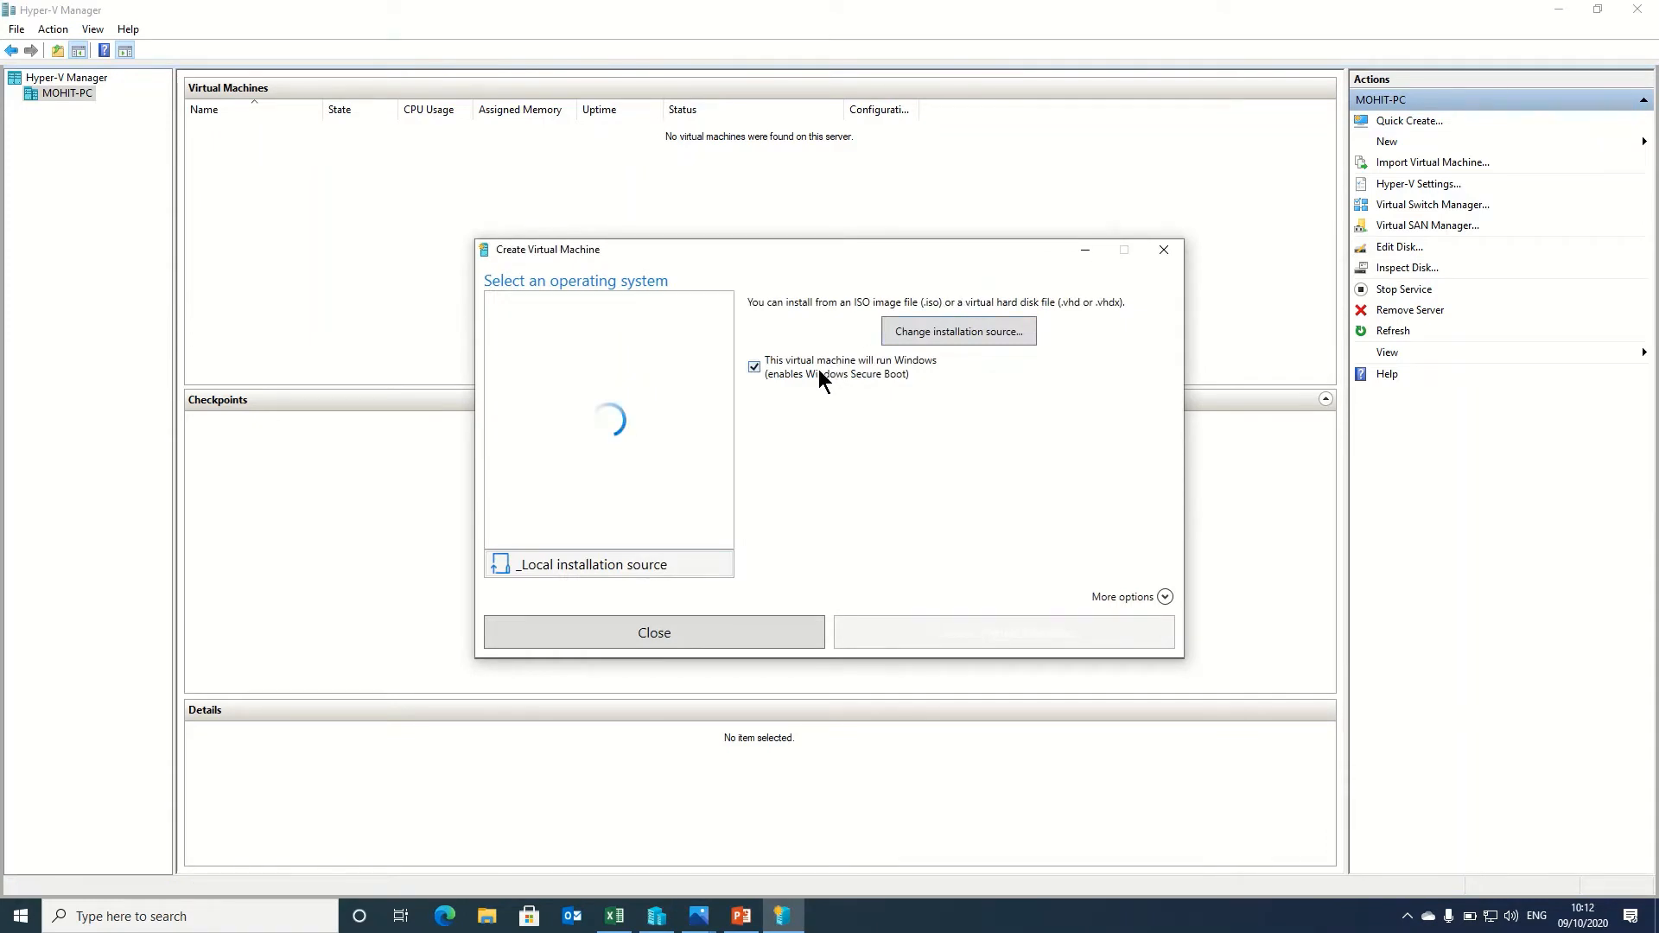
Use the Windows Server 2019 ISO from C:\Test\Windows Server 2019 as the installation source
{"action": "left_click", "coordinate": [973, 325]}
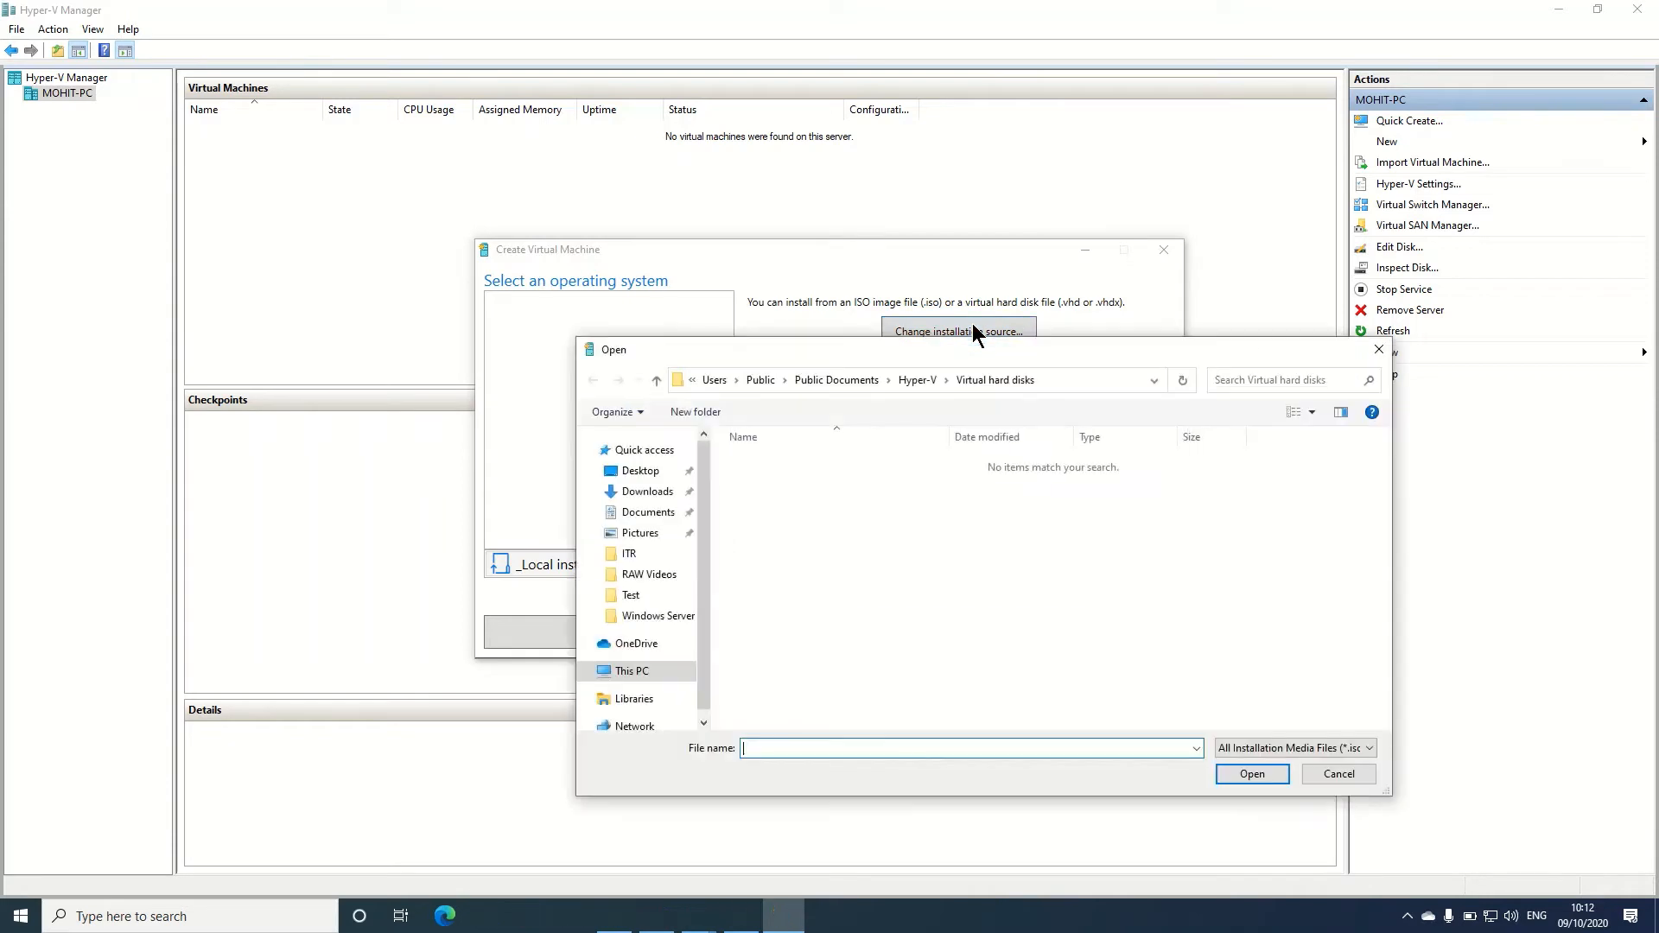
{"action": "left_click", "coordinate": [630, 673]}
{"action": "double_click", "coordinate": [864, 645]}
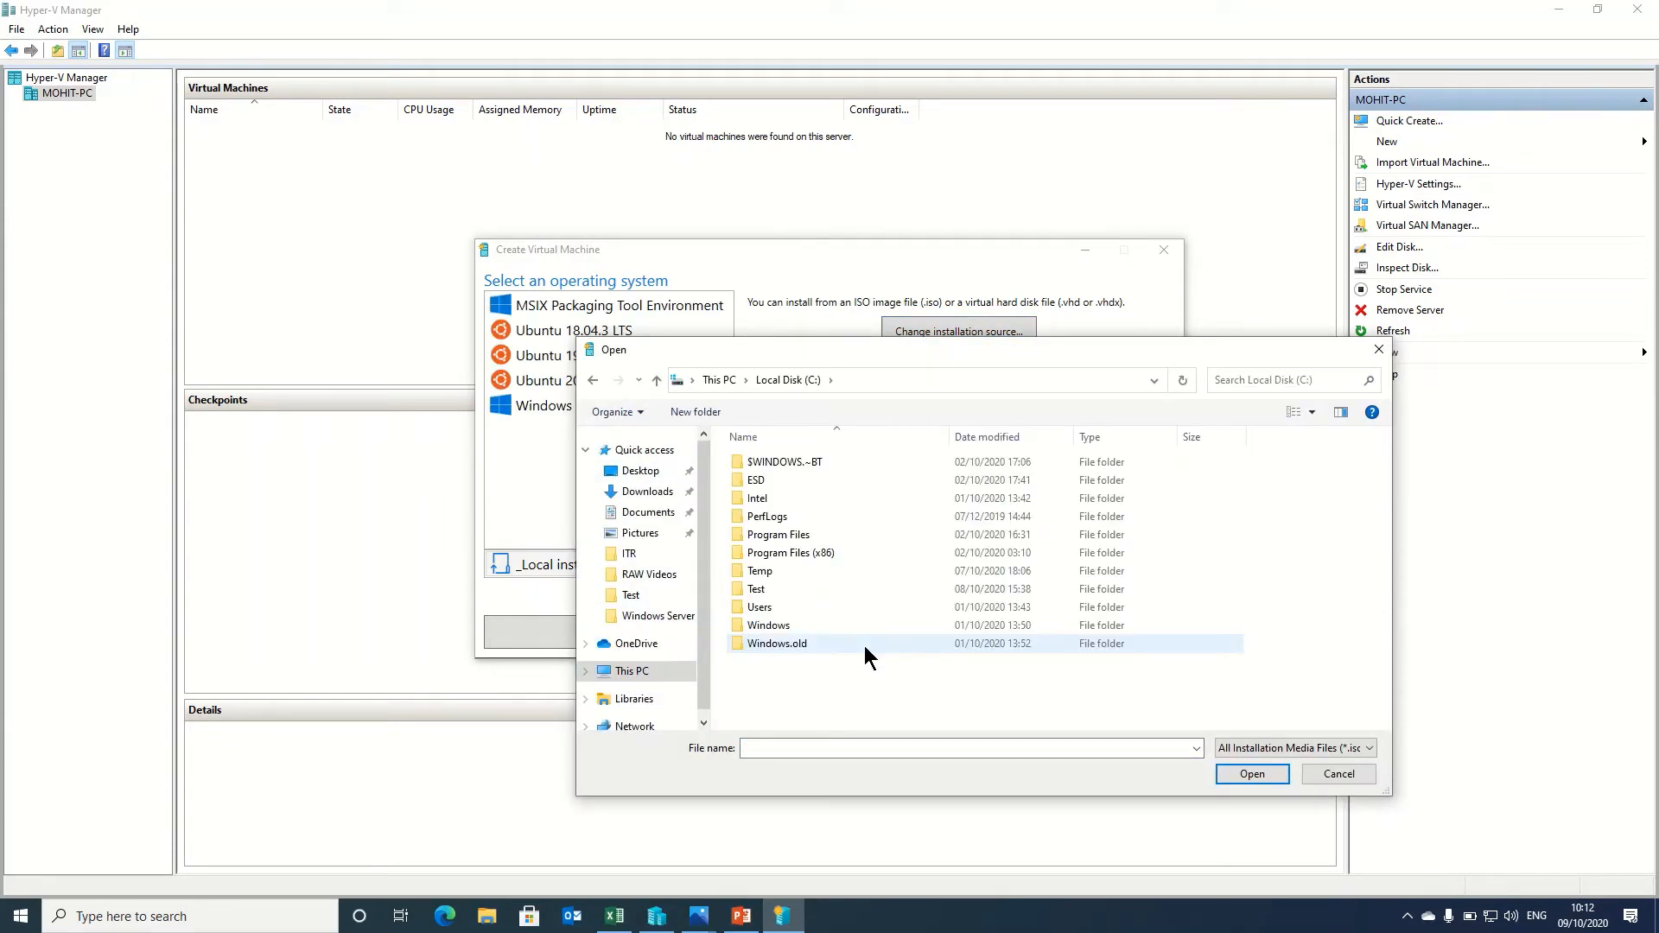
{"action": "left_click", "coordinate": [769, 588]}
{"action": "double_click", "coordinate": [769, 589]}
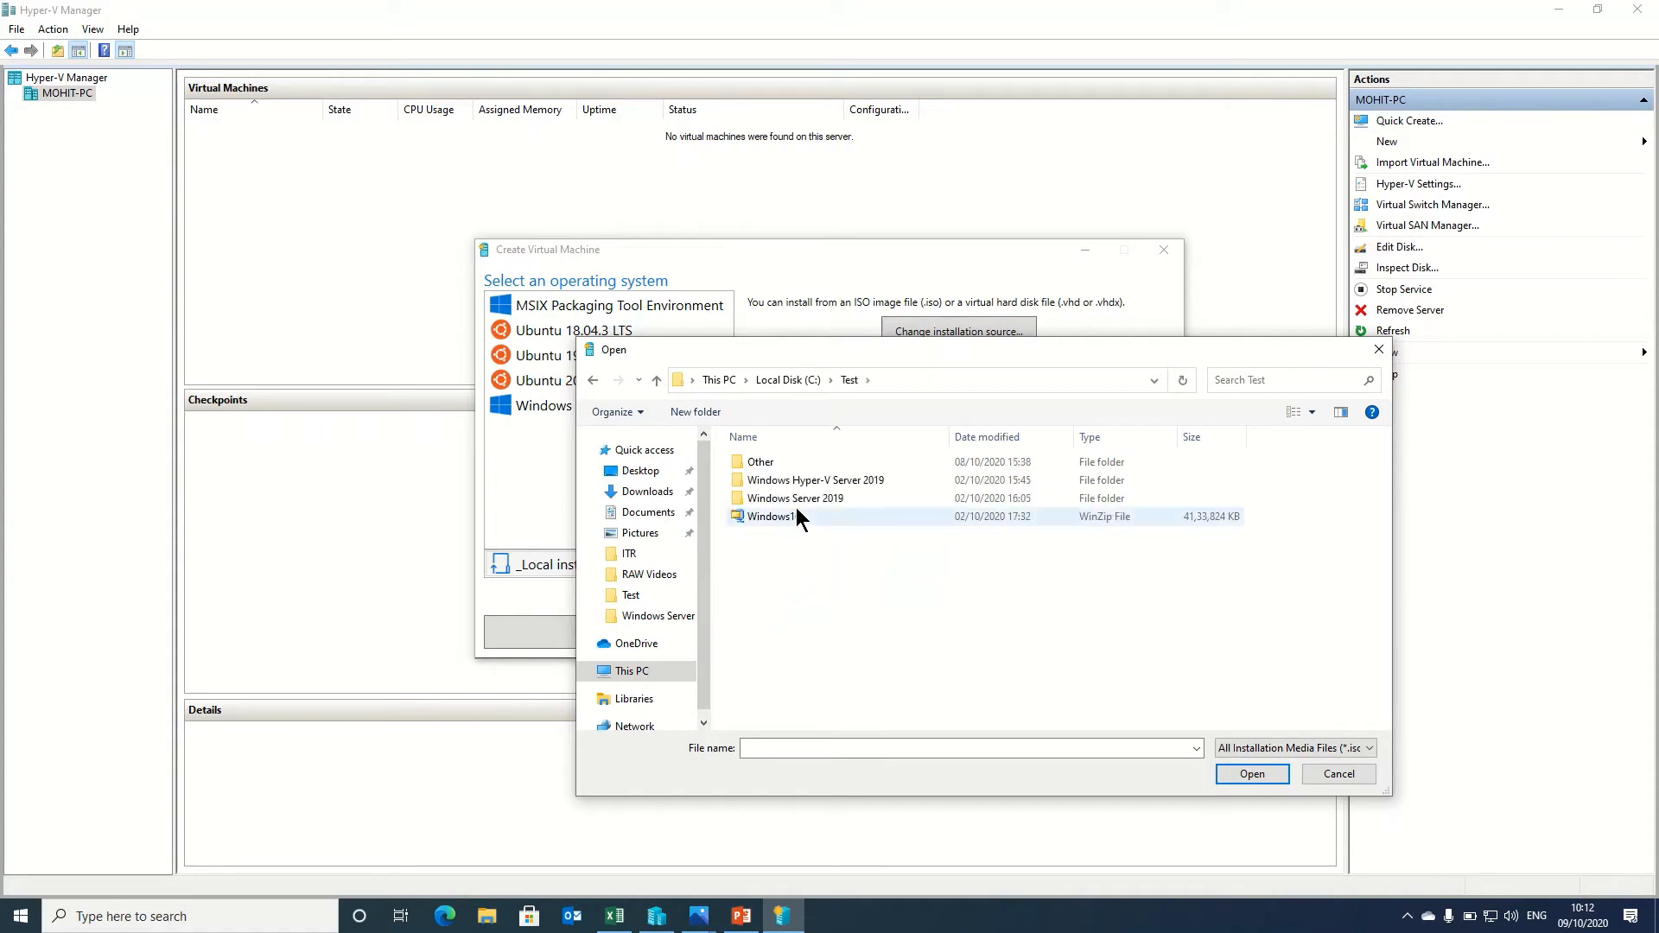
{"action": "double_click", "coordinate": [804, 497]}
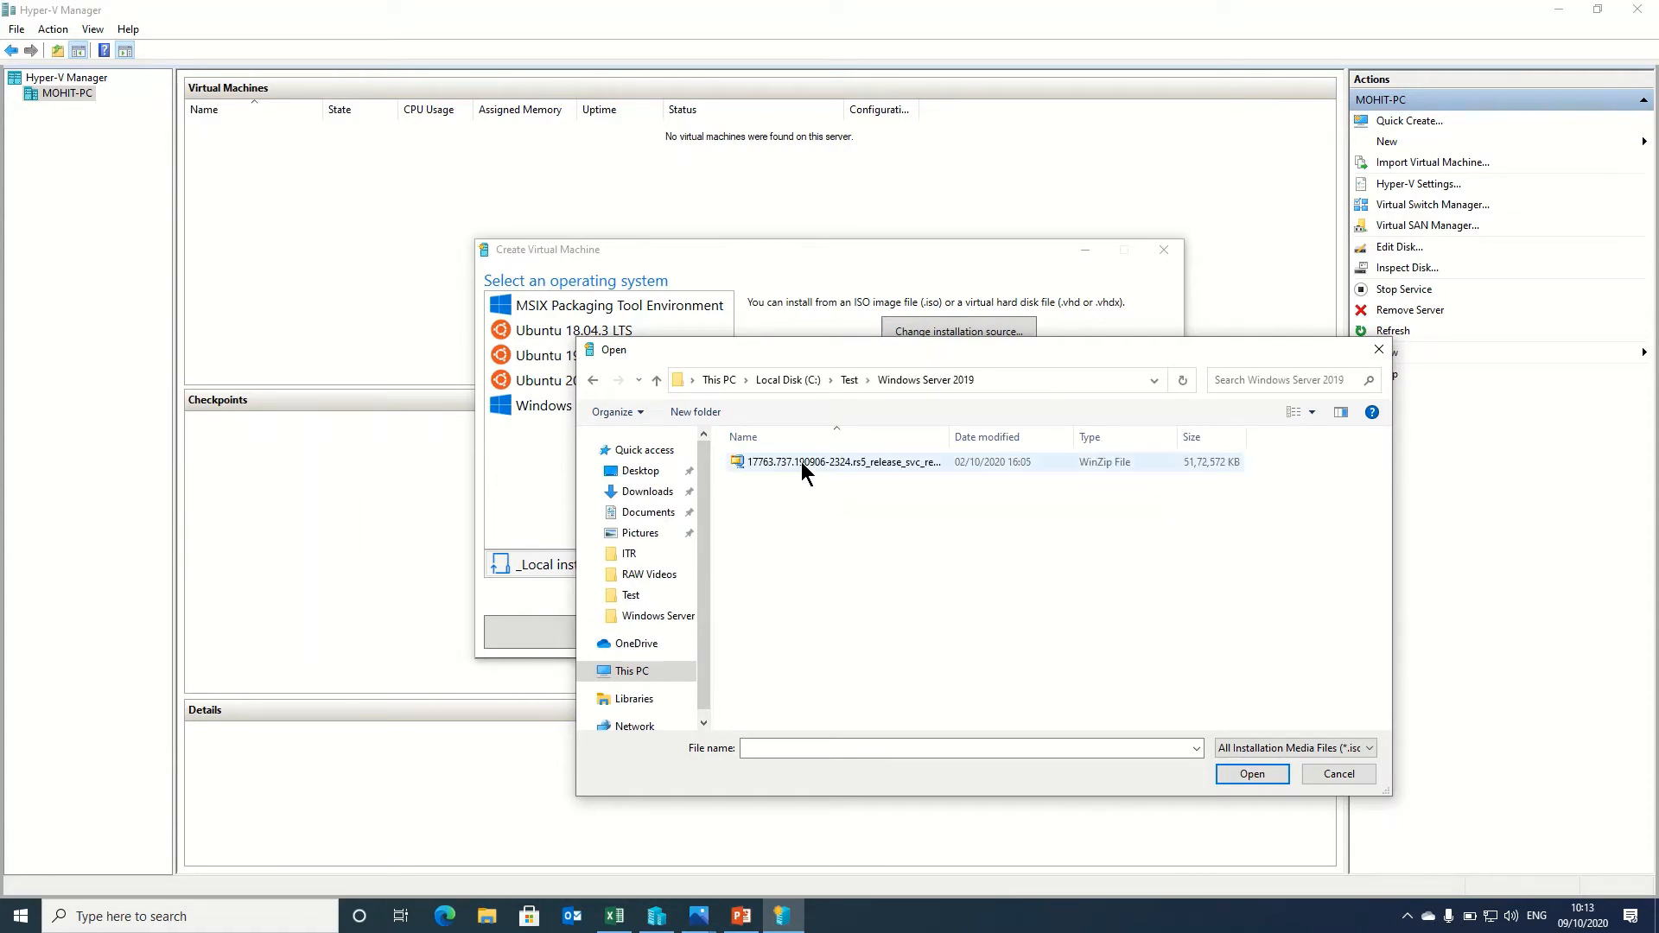
{"action": "double_click", "coordinate": [801, 462]}
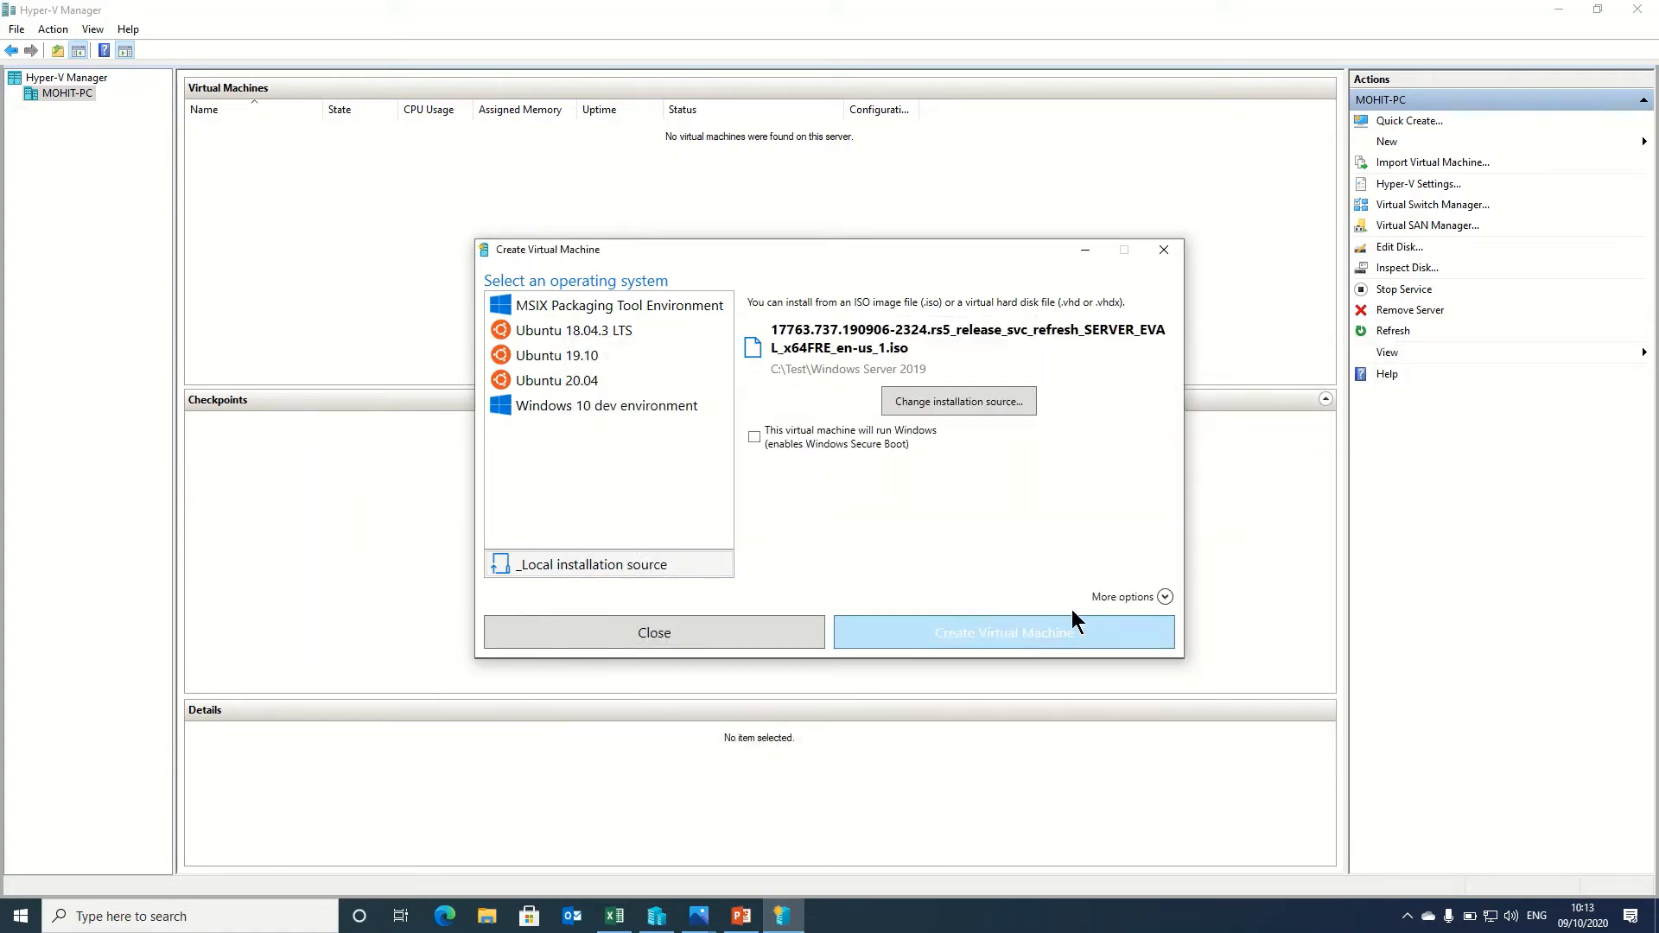
Name the virtual machine 'Server' and connect it to the DCNET network
{"action": "left_click", "coordinate": [1120, 596]}
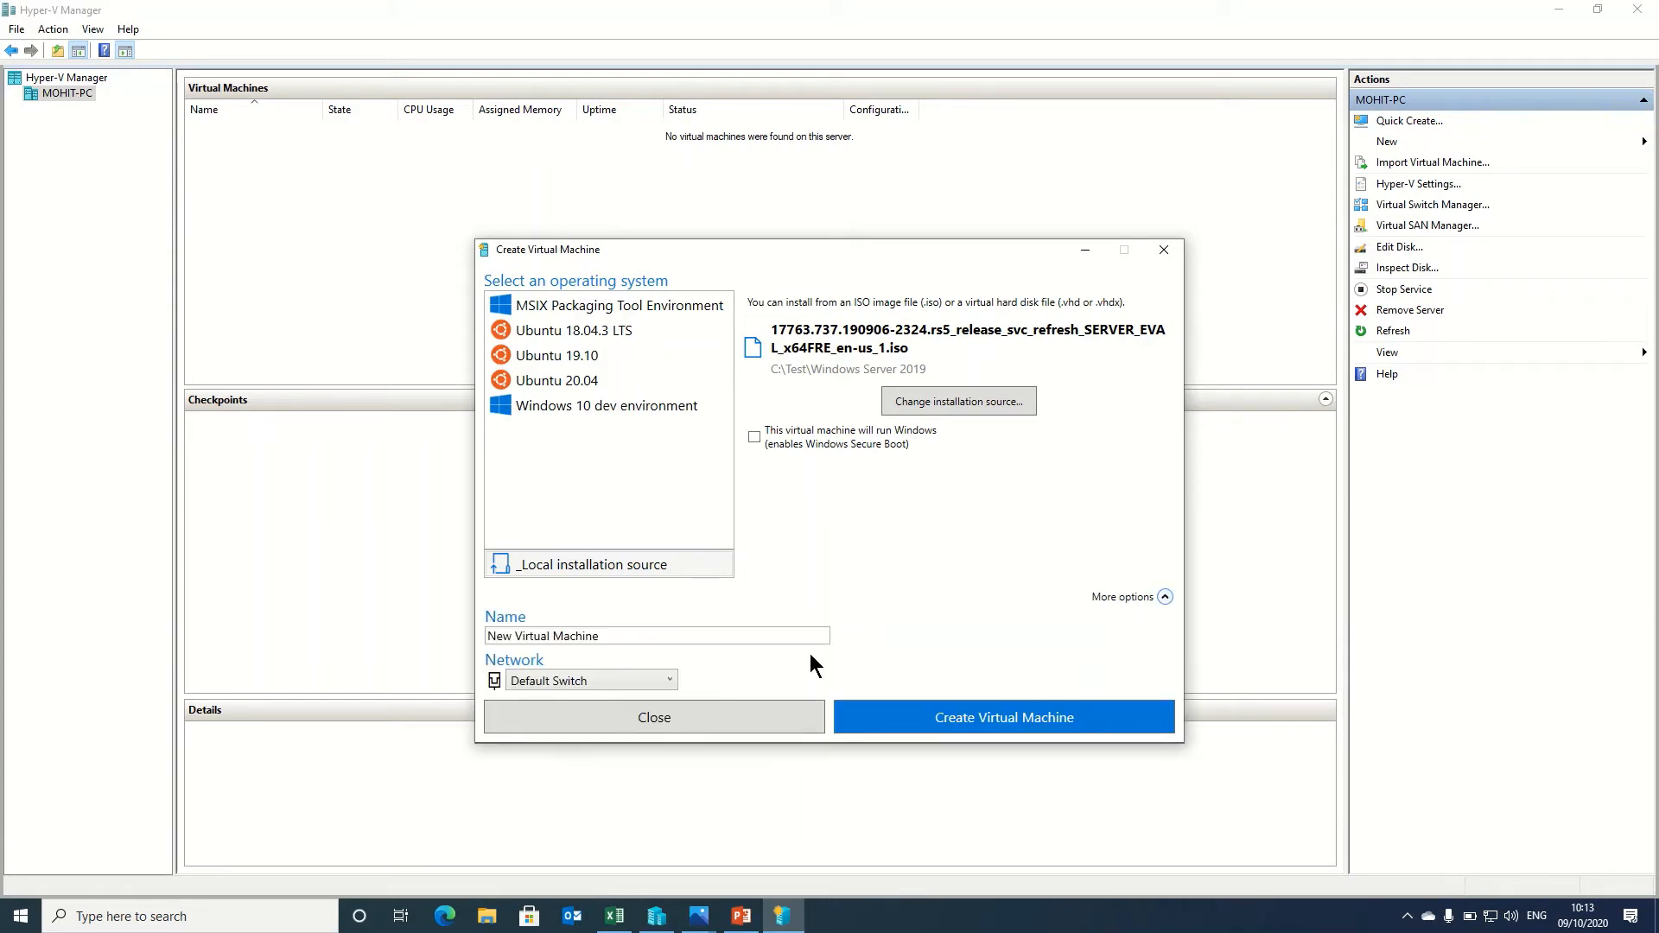
{"action": "left_click", "coordinate": [640, 635]}
{"action": "type", "text": "Server"}
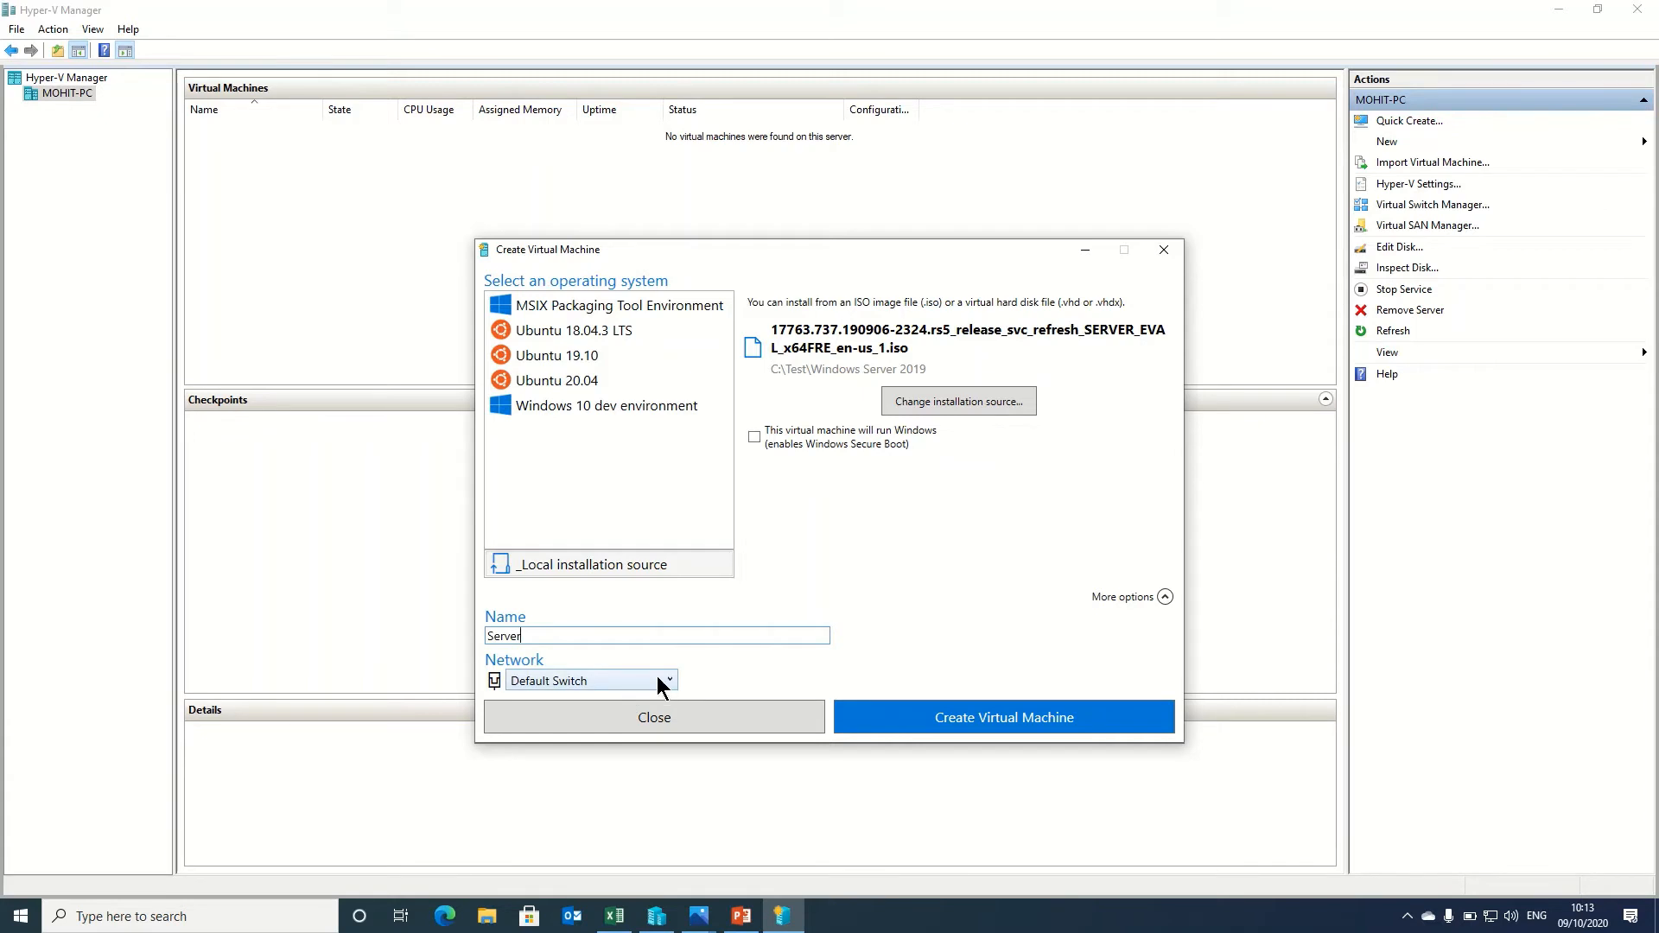
{"action": "left_click", "coordinate": [657, 679]}
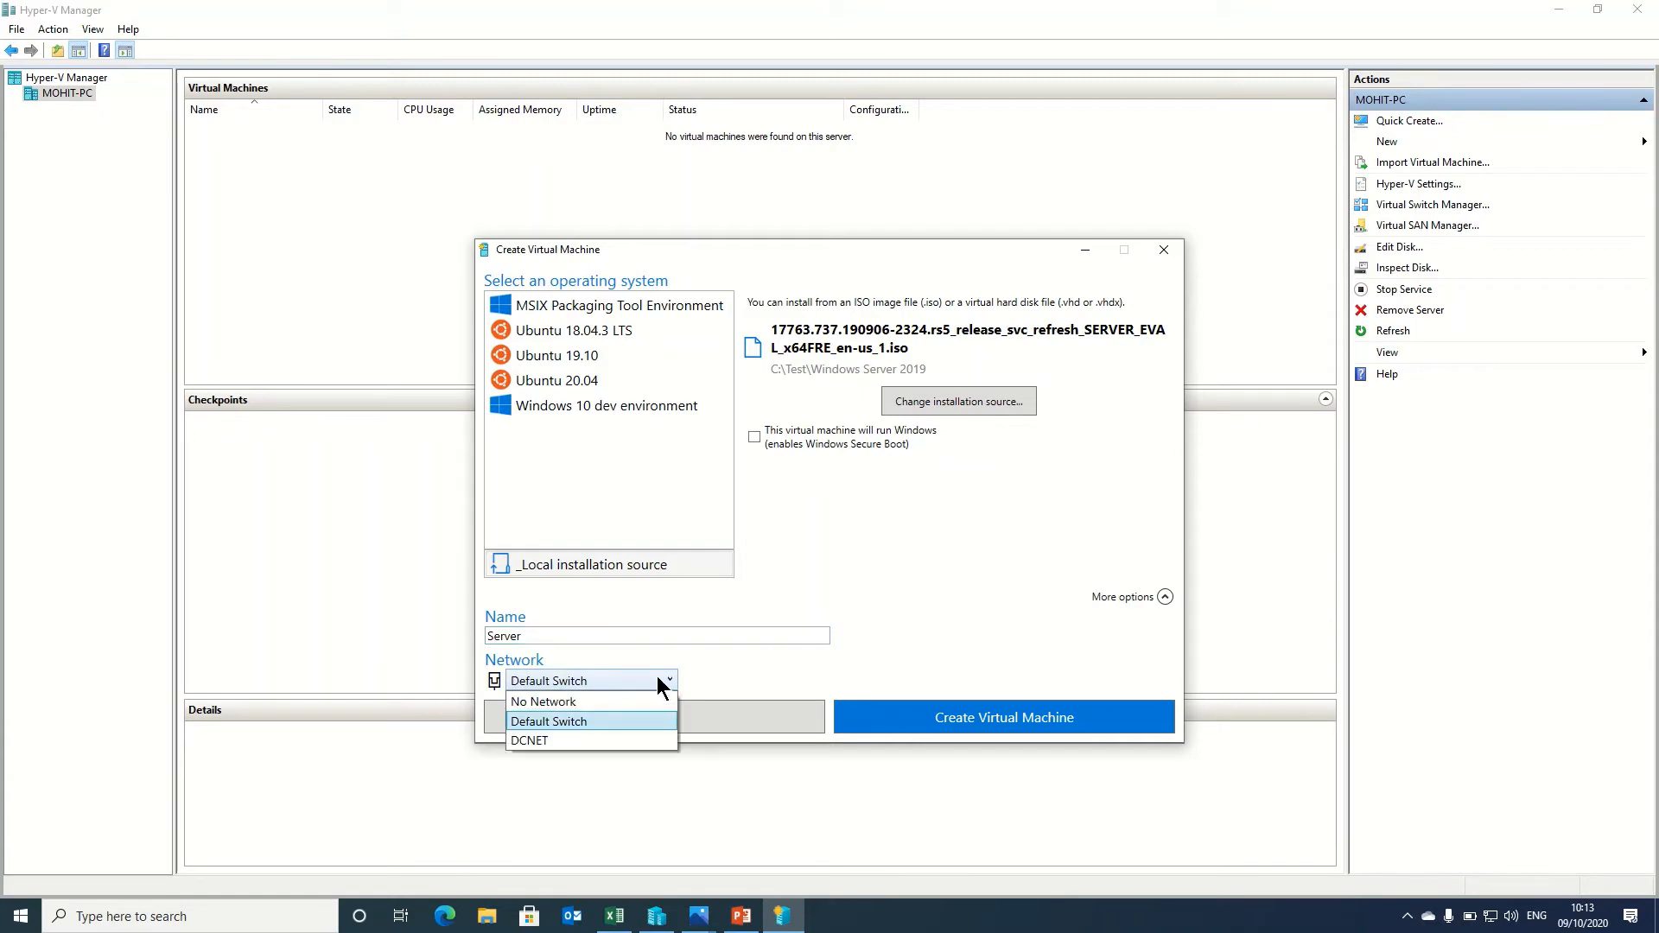
{"action": "left_click", "coordinate": [606, 741]}
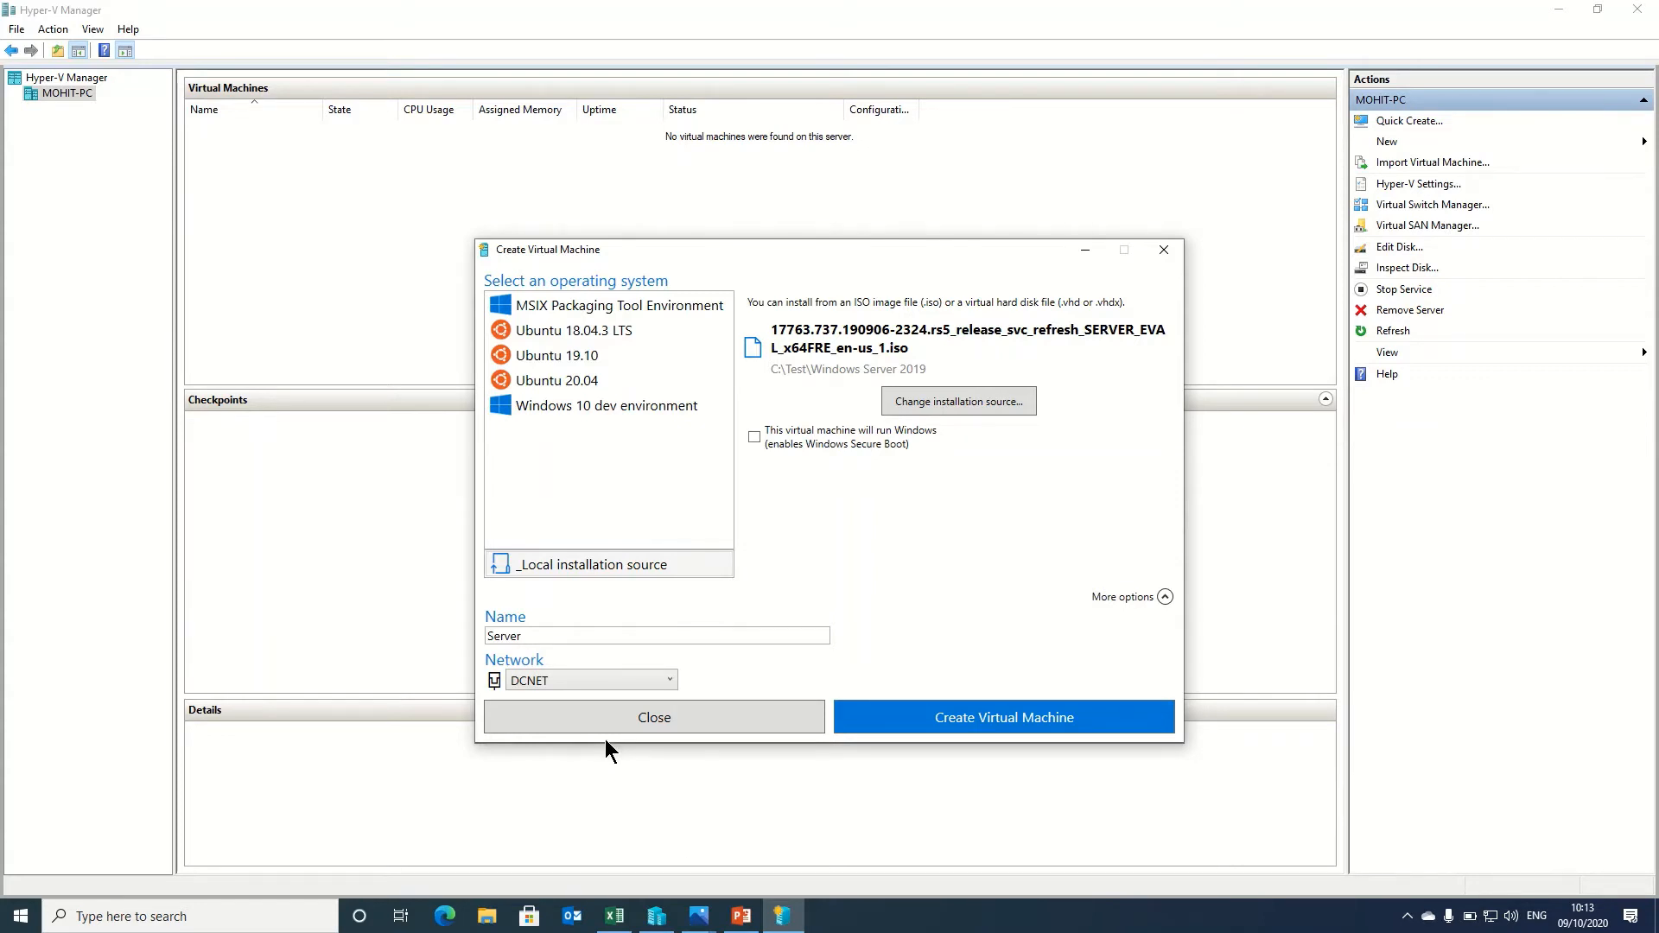
{"action": "left_click", "coordinate": [699, 917]}
View the DC Setup.jpg data centre structure diagram, then close it
{"action": "left_click", "coordinate": [682, 782]}
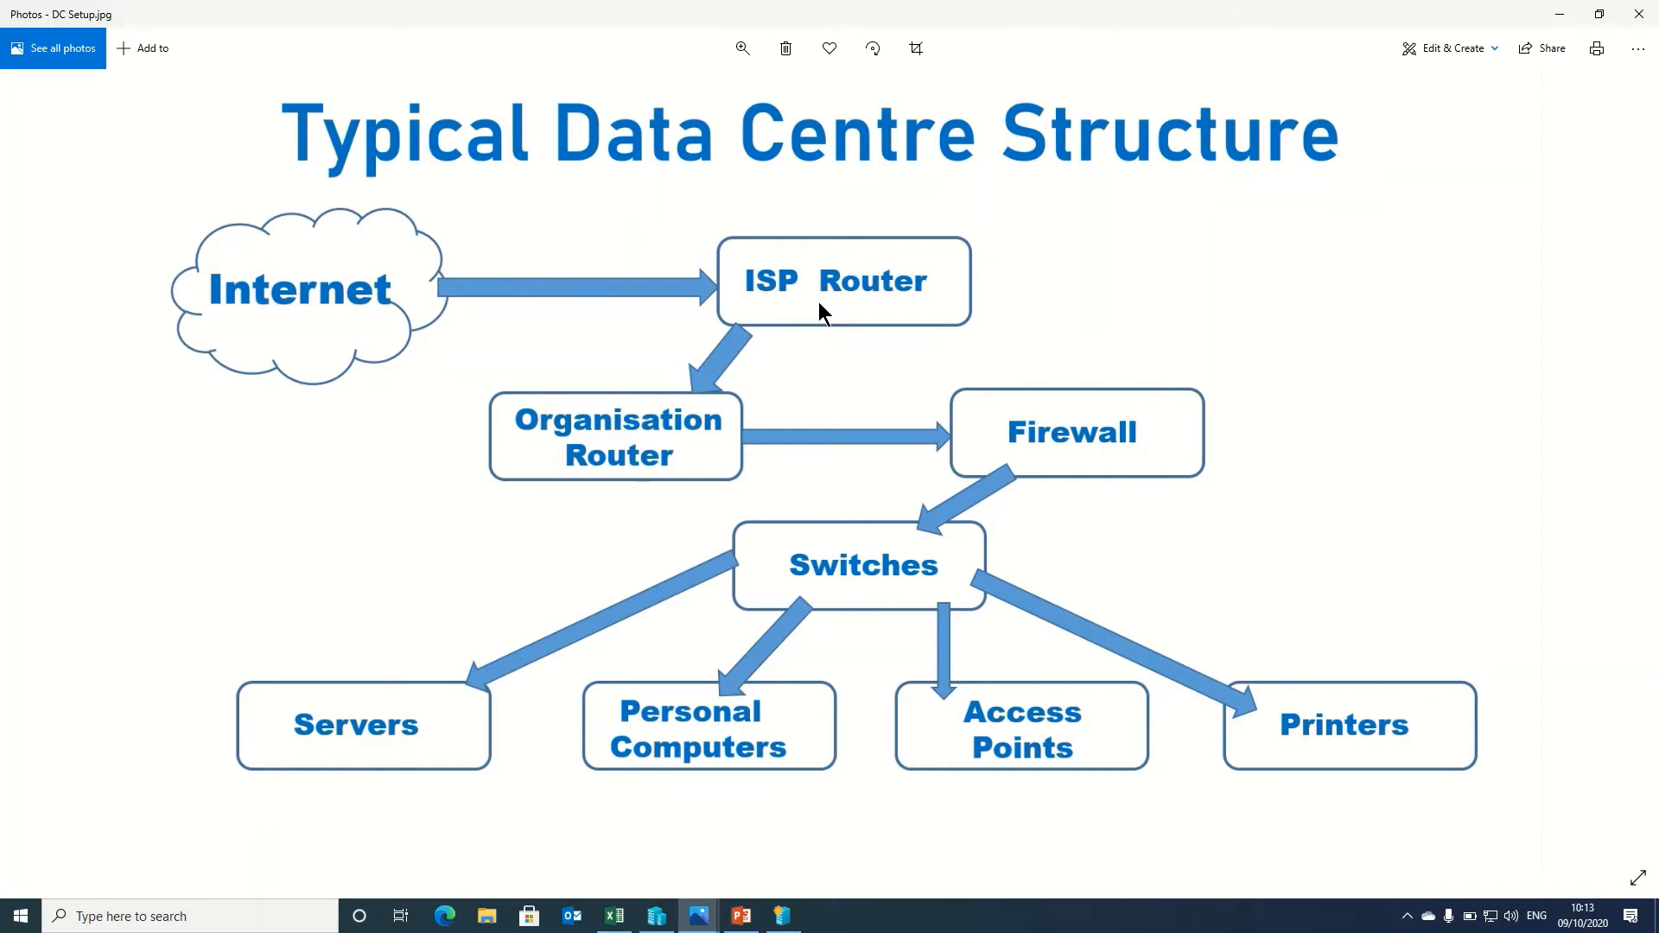
{"action": "left_click", "coordinate": [1560, 15]}
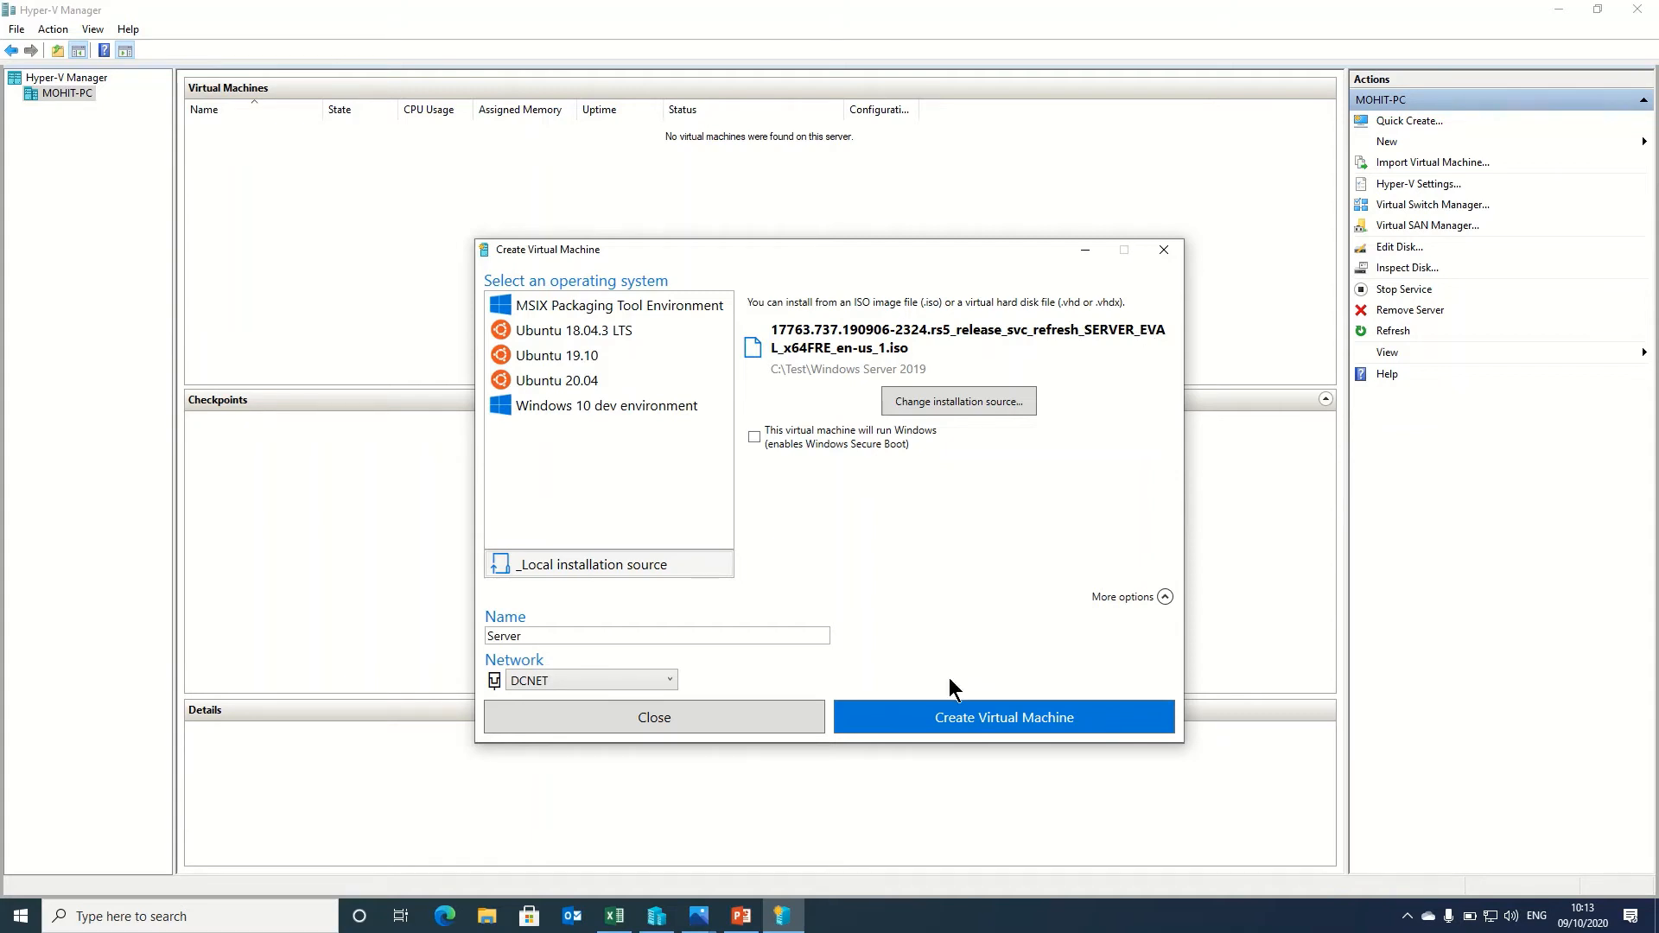
Create the Server virtual machine and wait for the success confirmation
{"action": "left_click", "coordinate": [1014, 711]}
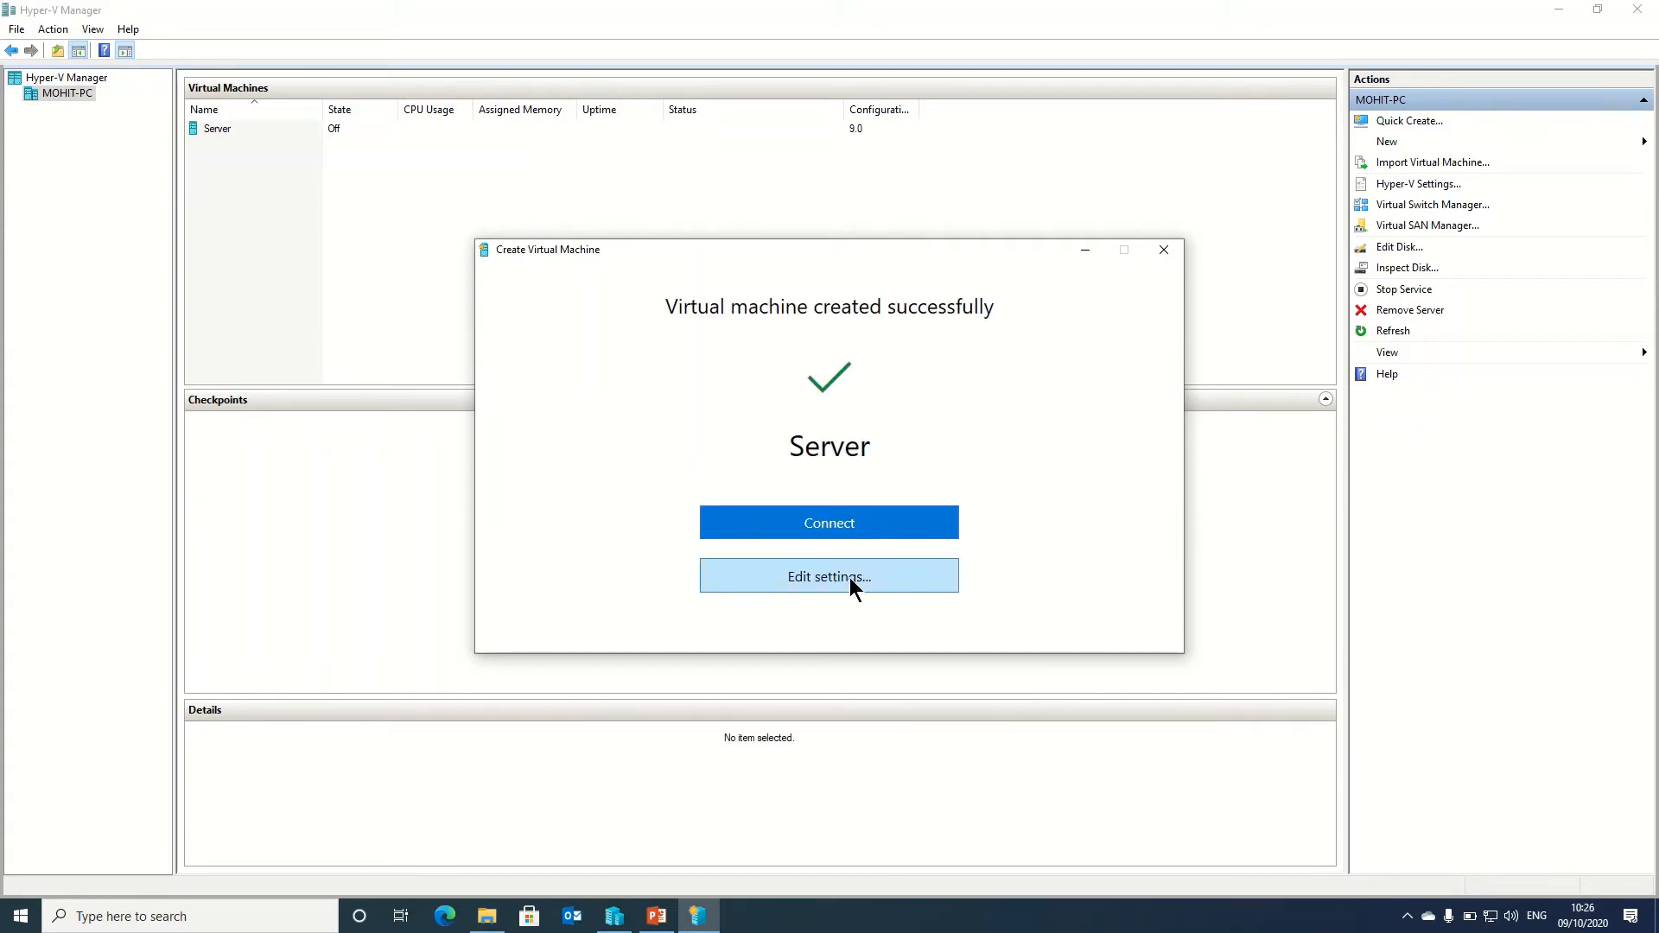
Check the Server VM's hard drive settings, then connect to the machine
{"action": "left_click", "coordinate": [851, 586]}
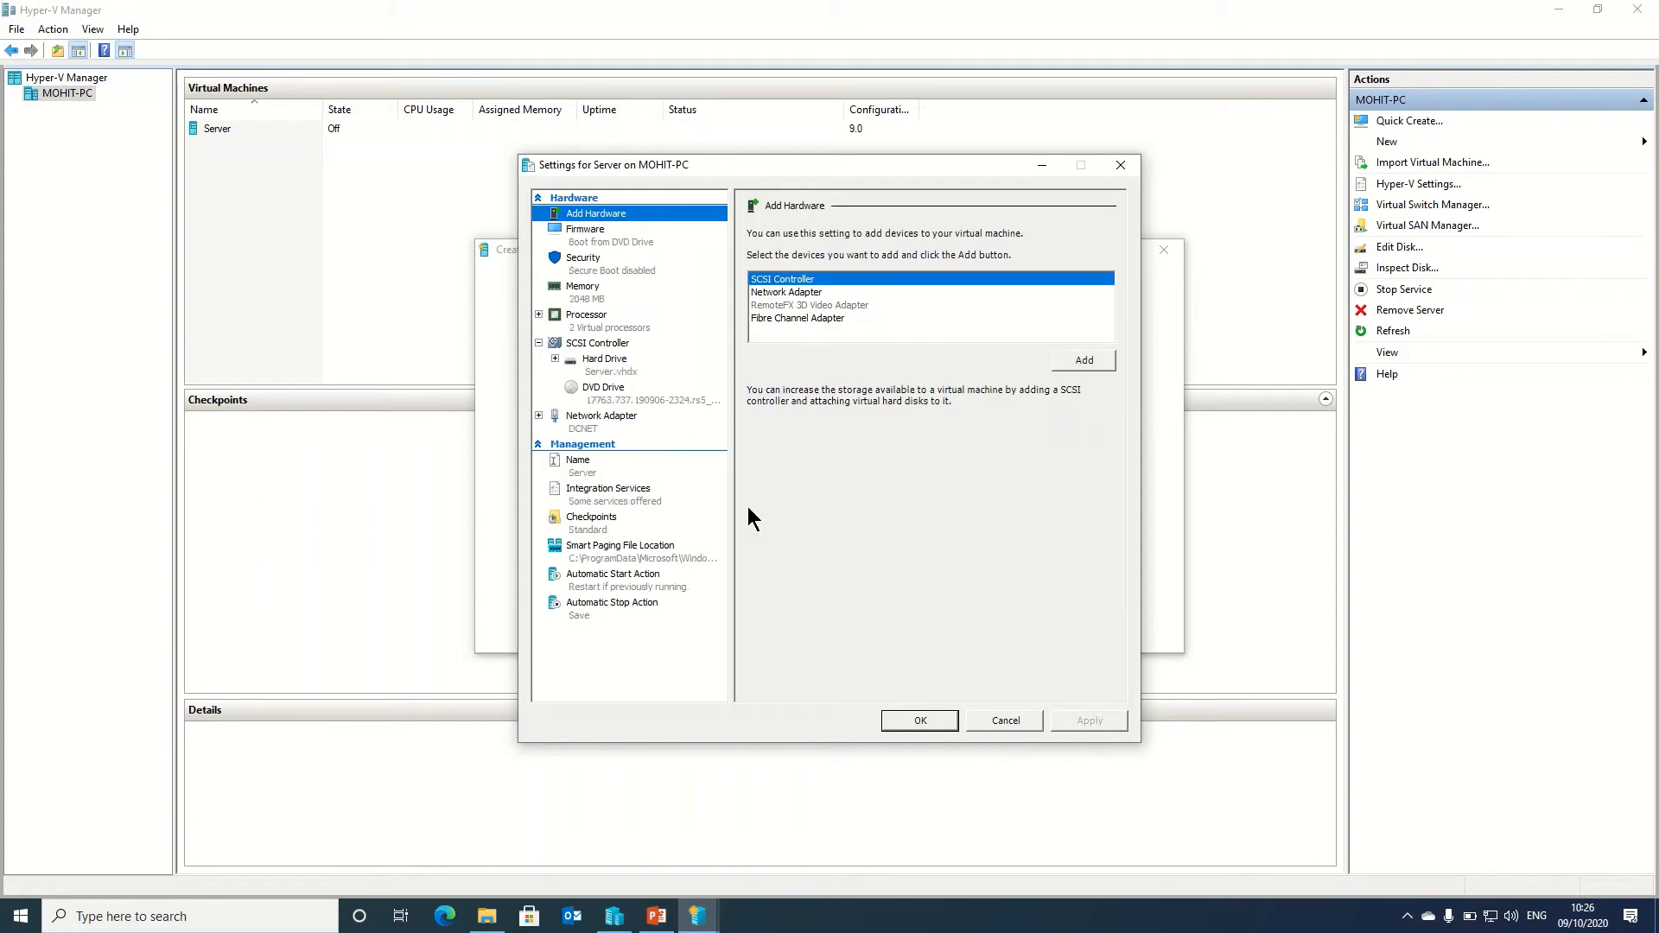
{"action": "left_click", "coordinate": [606, 364]}
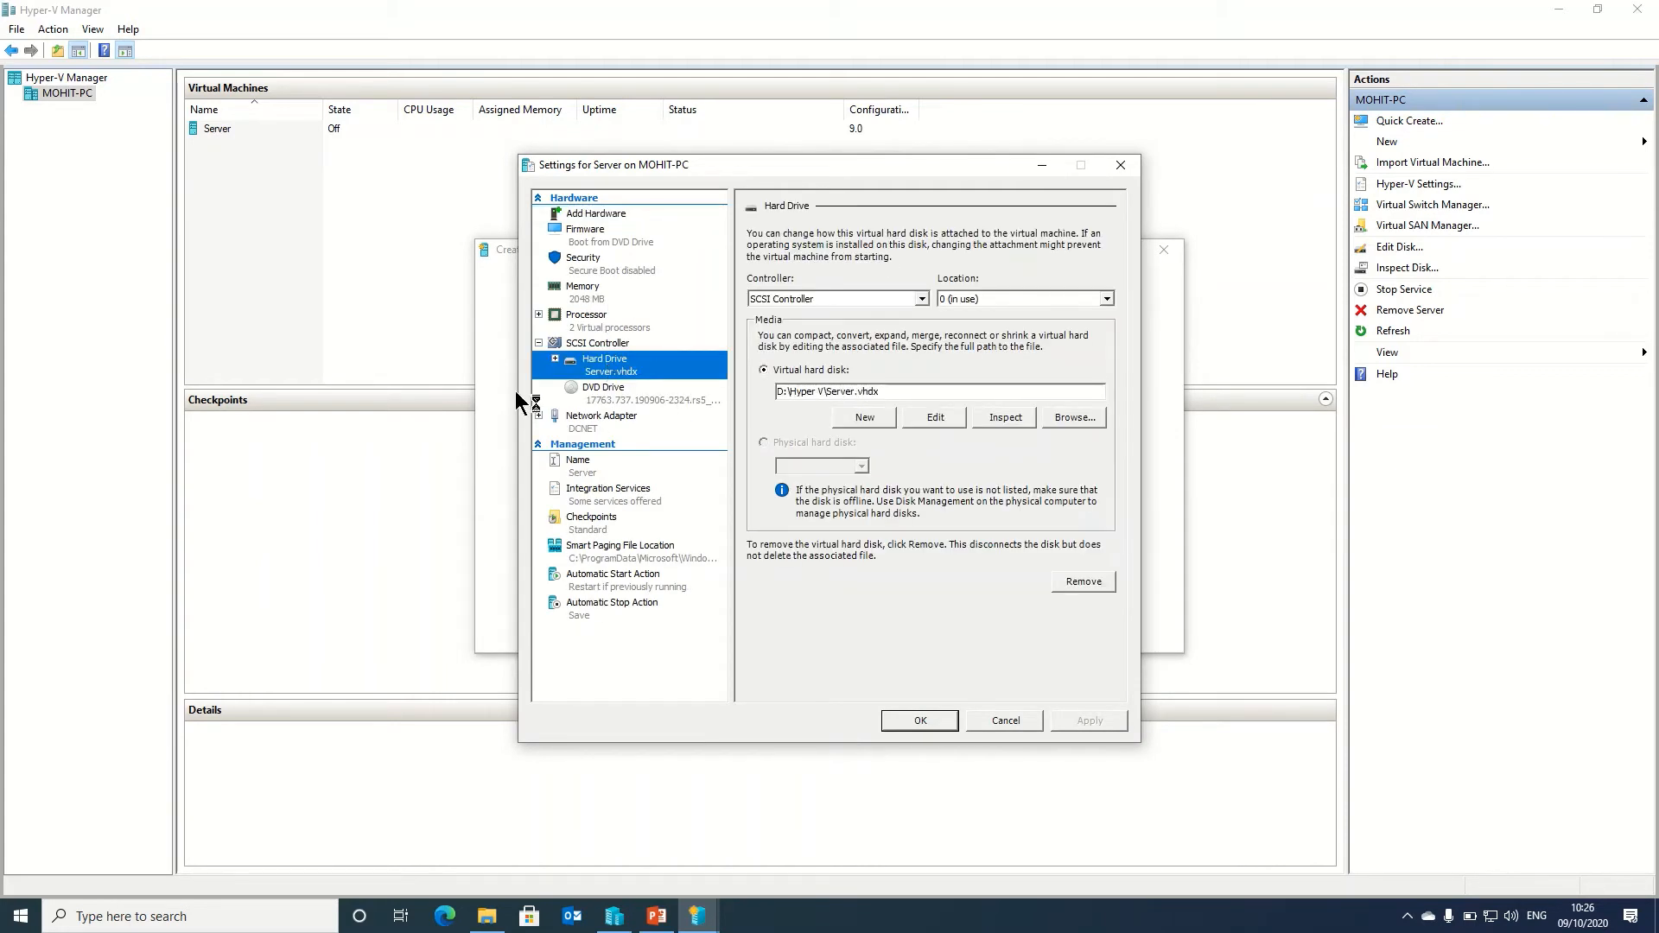
{"action": "left_click", "coordinate": [930, 719]}
{"action": "left_click", "coordinate": [867, 517]}
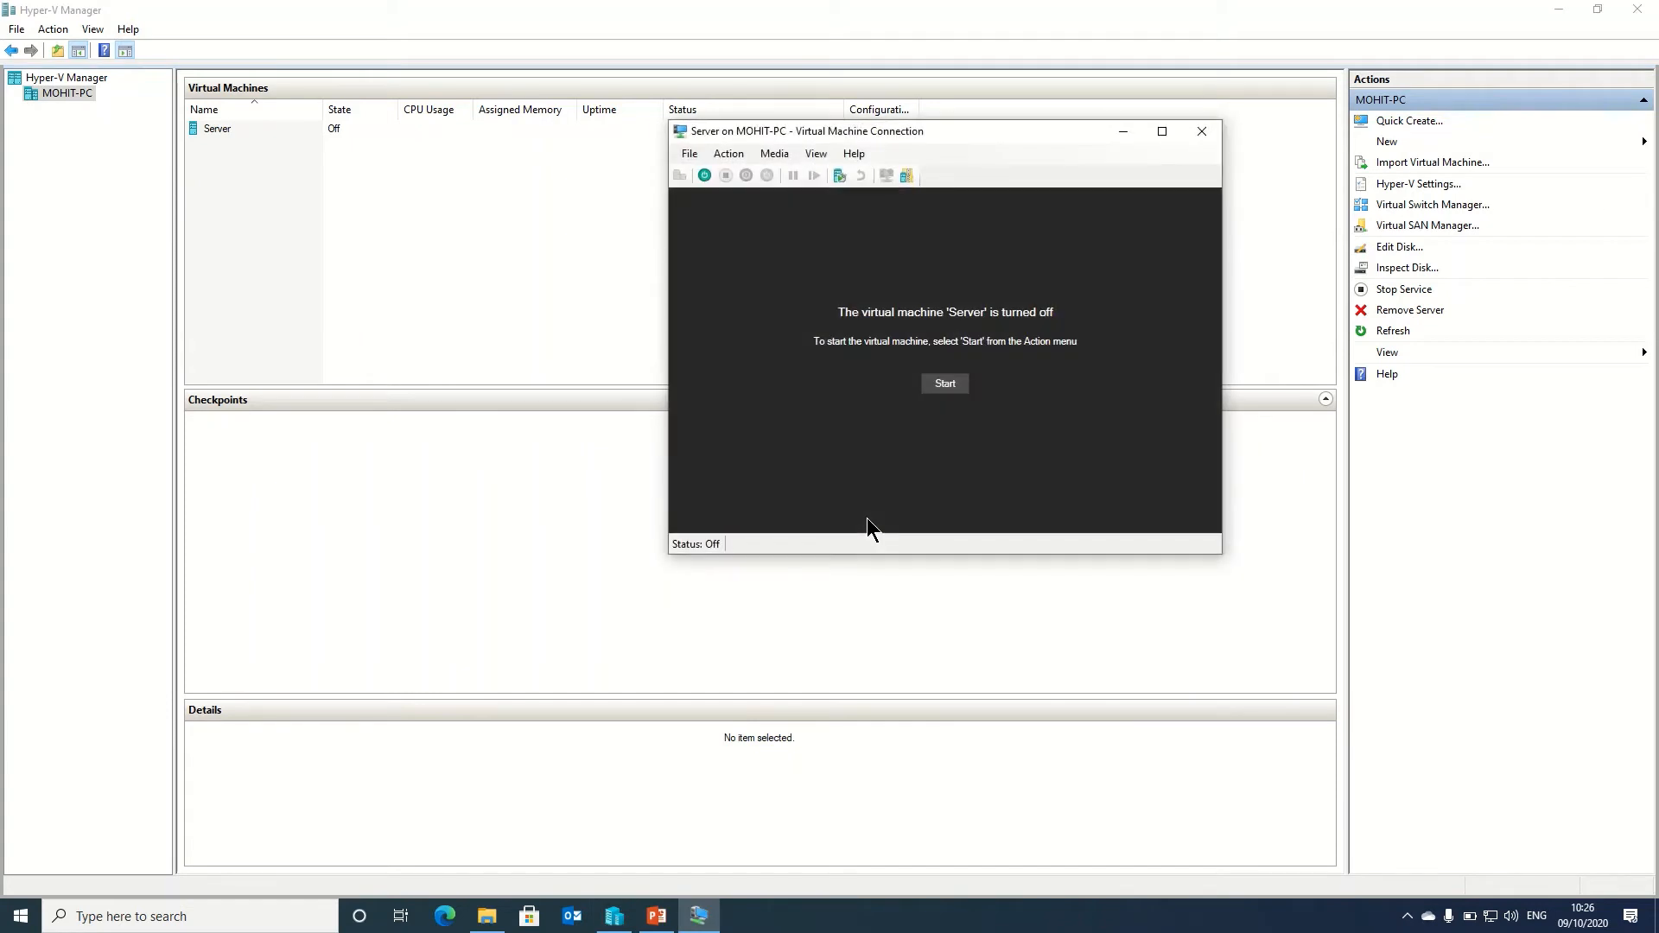
Start the Server VM, boot it from the DVD, and maximize the connection window
{"action": "left_click", "coordinate": [942, 385]}
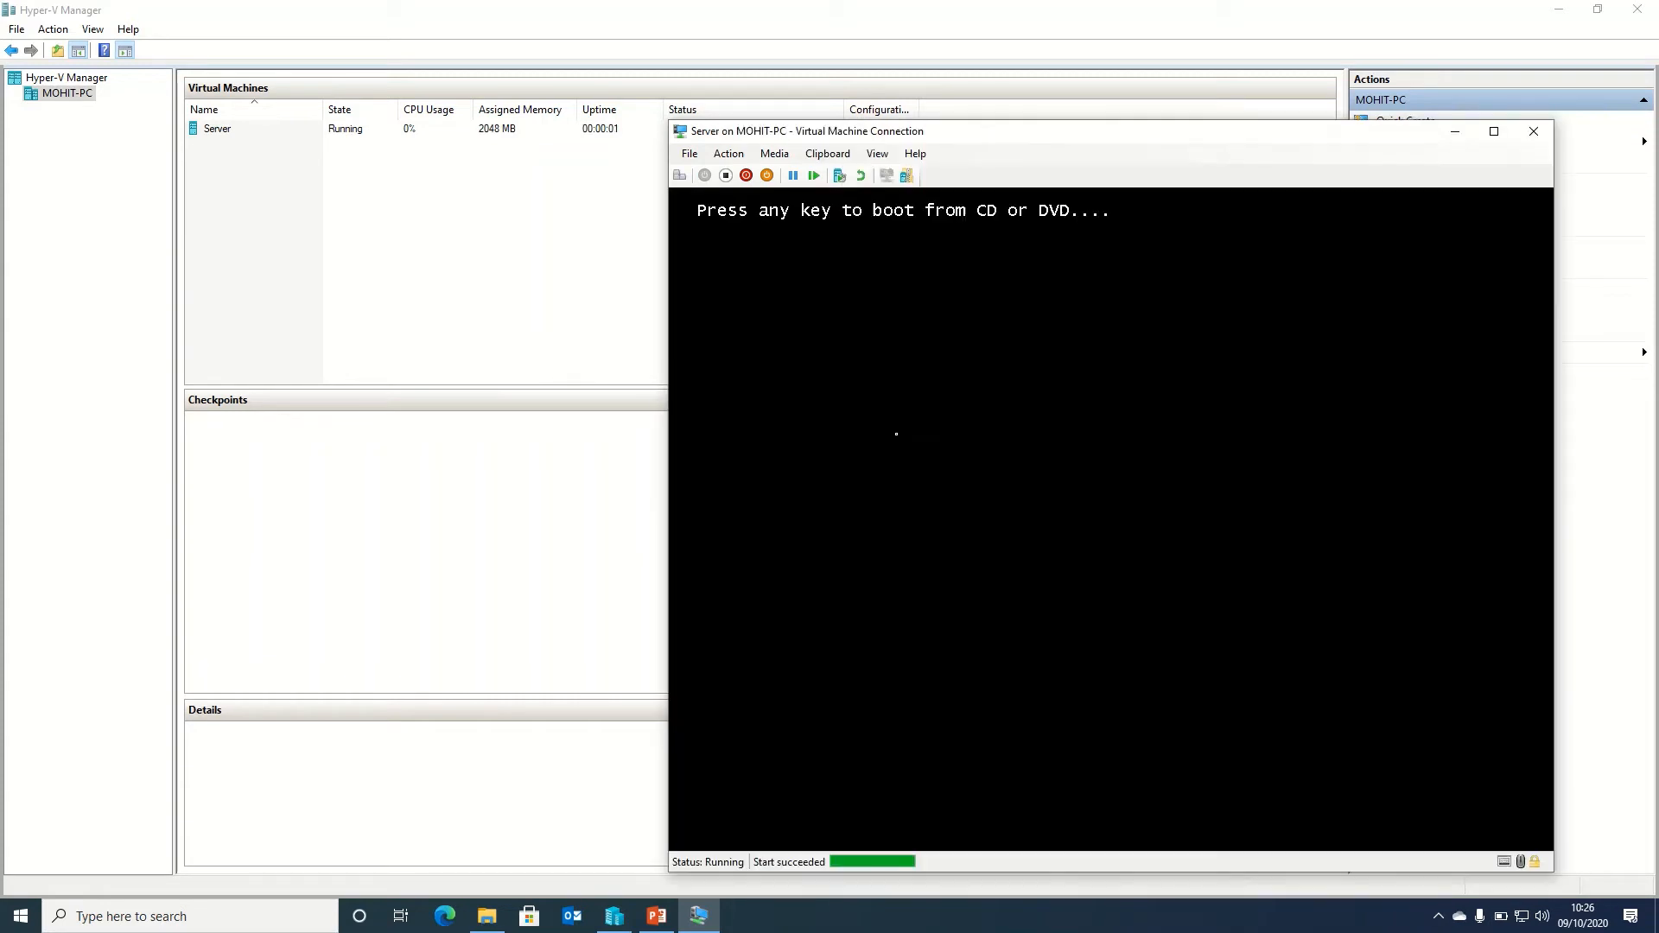
{"action": "key", "text": "Return"}
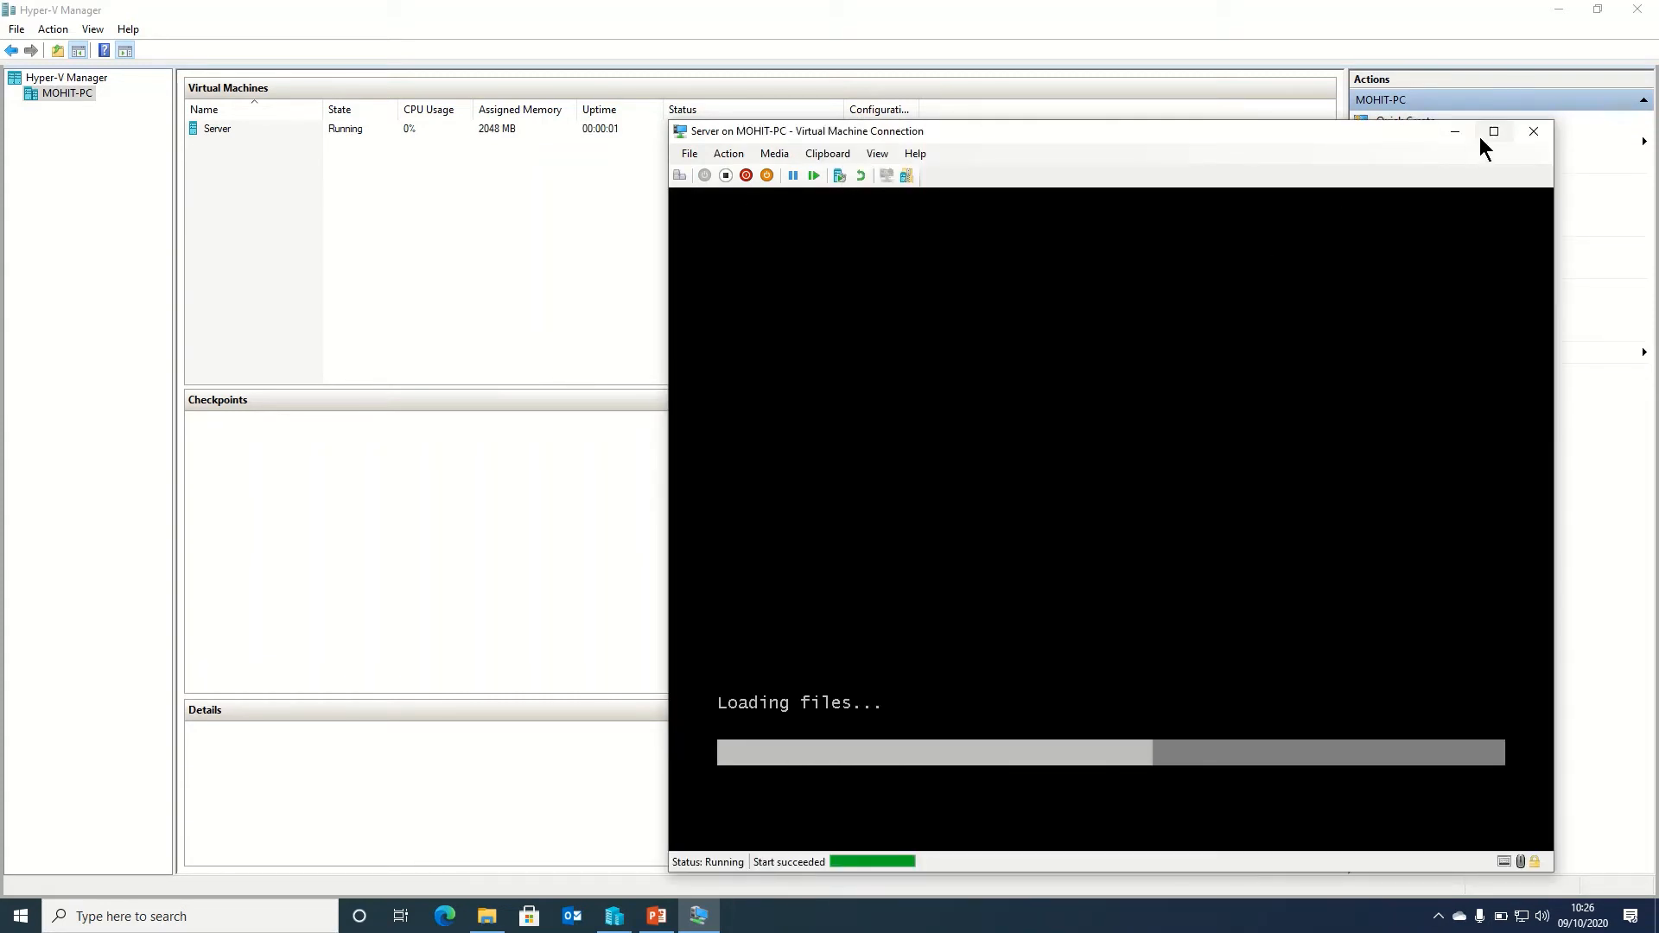
{"action": "left_click", "coordinate": [1499, 137]}
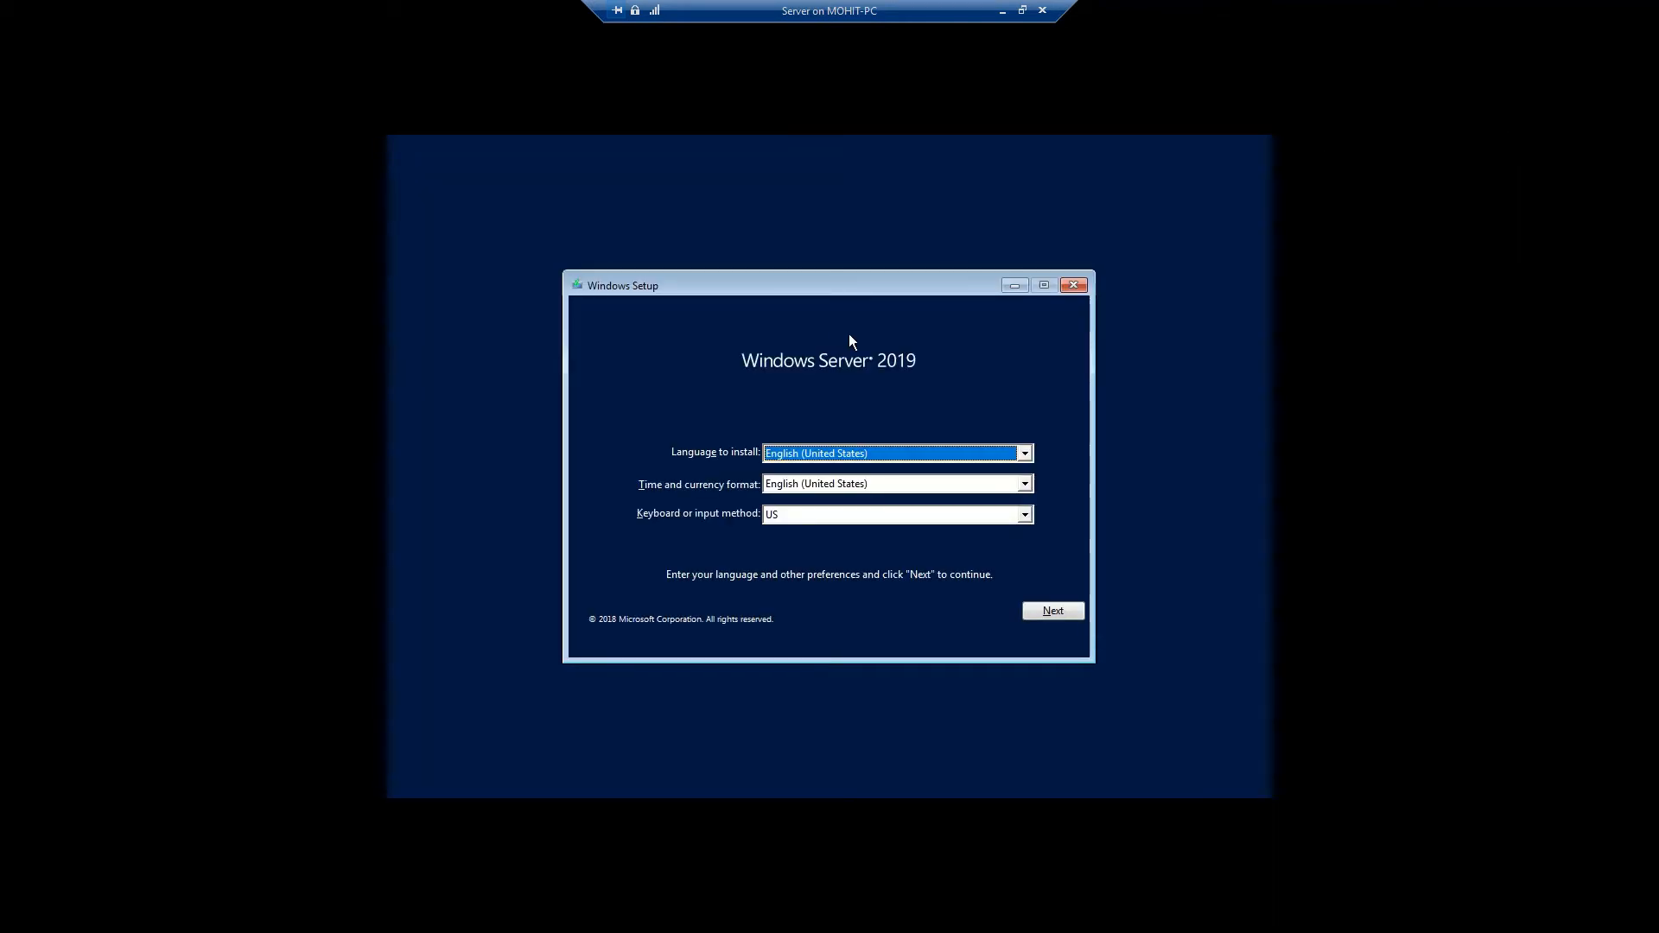
Keep default language, pick Standard Evaluation (Desktop Experience), and accept the licence terms
{"action": "left_click", "coordinate": [1055, 610]}
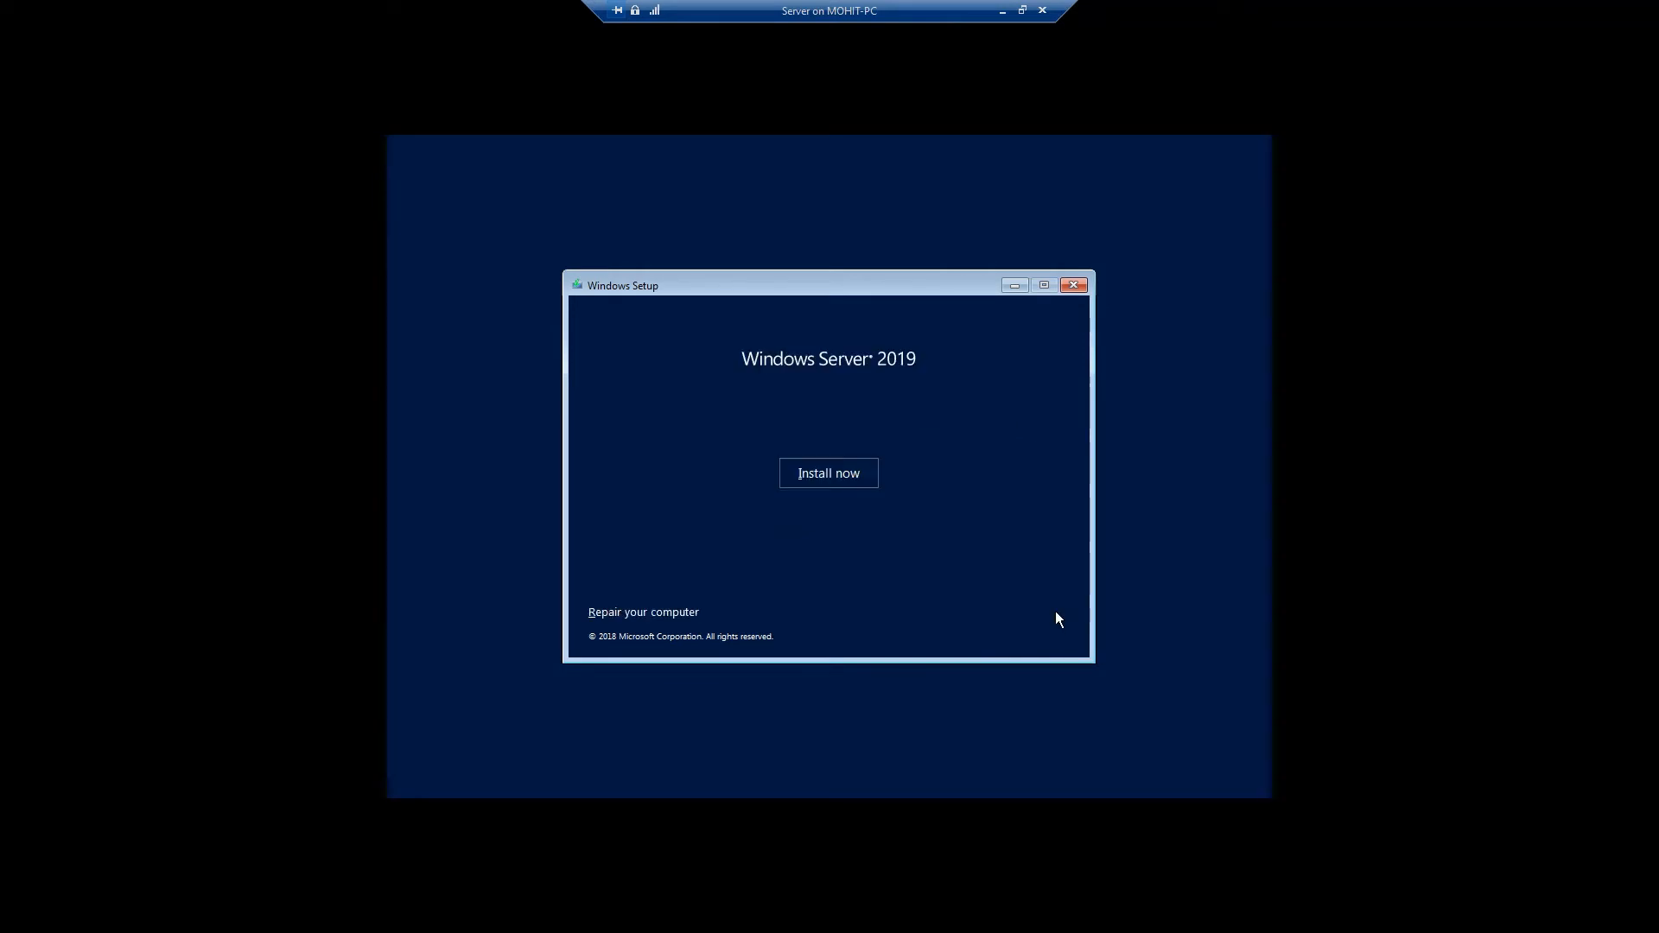
{"action": "left_click", "coordinate": [832, 486]}
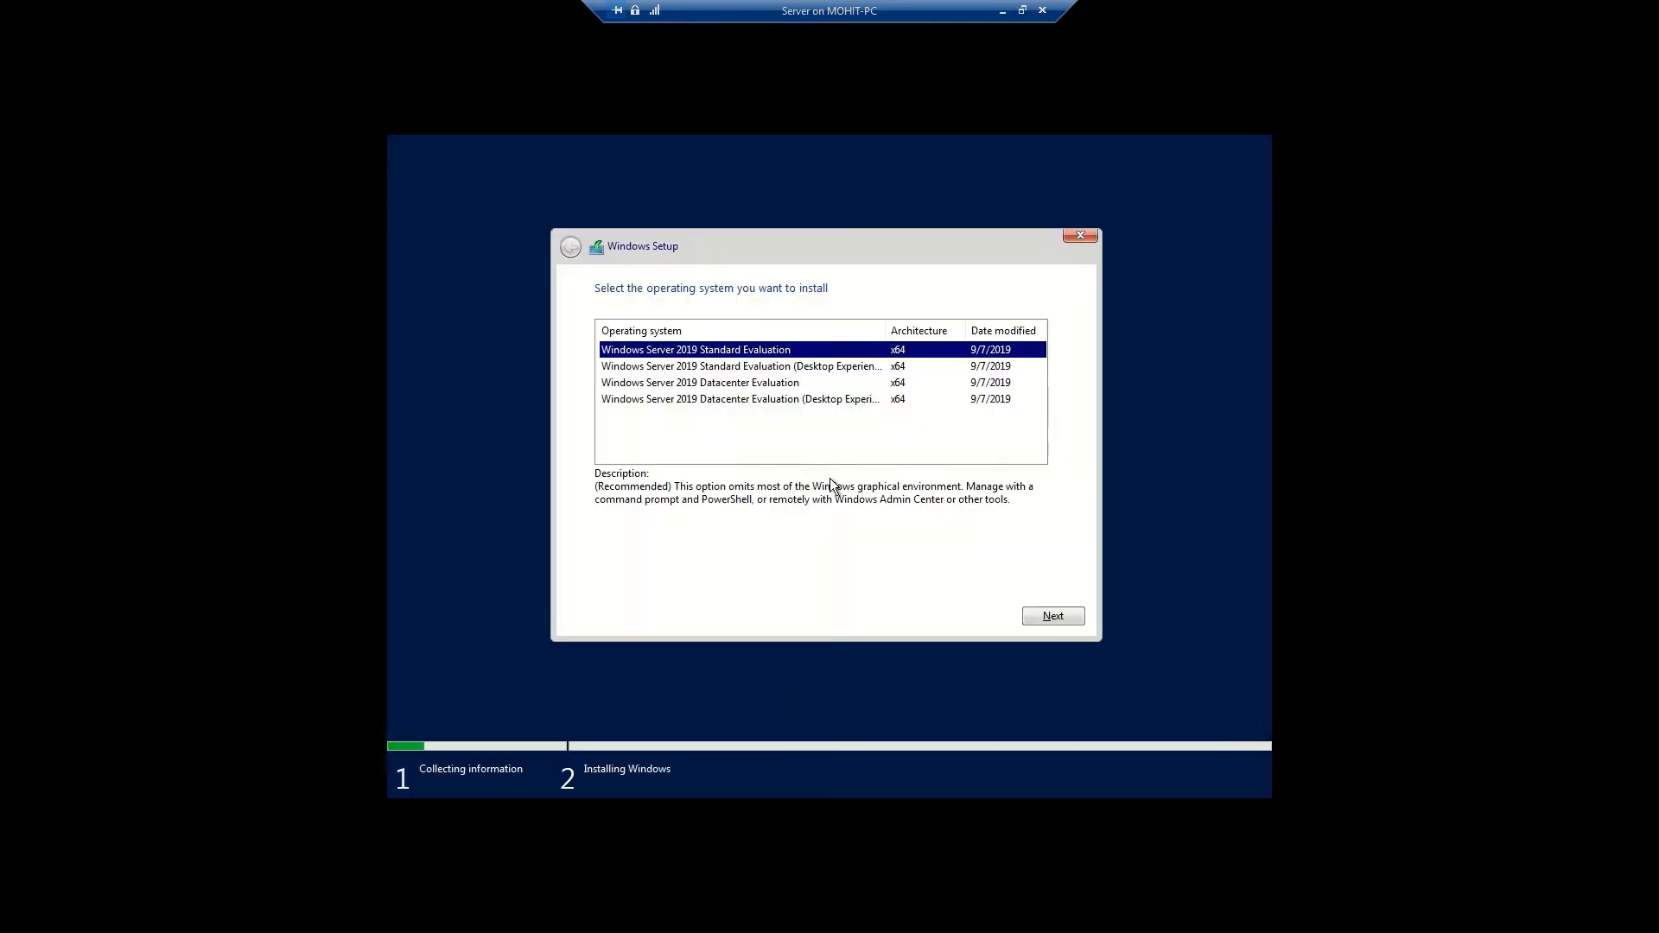
{"action": "left_click", "coordinate": [801, 370]}
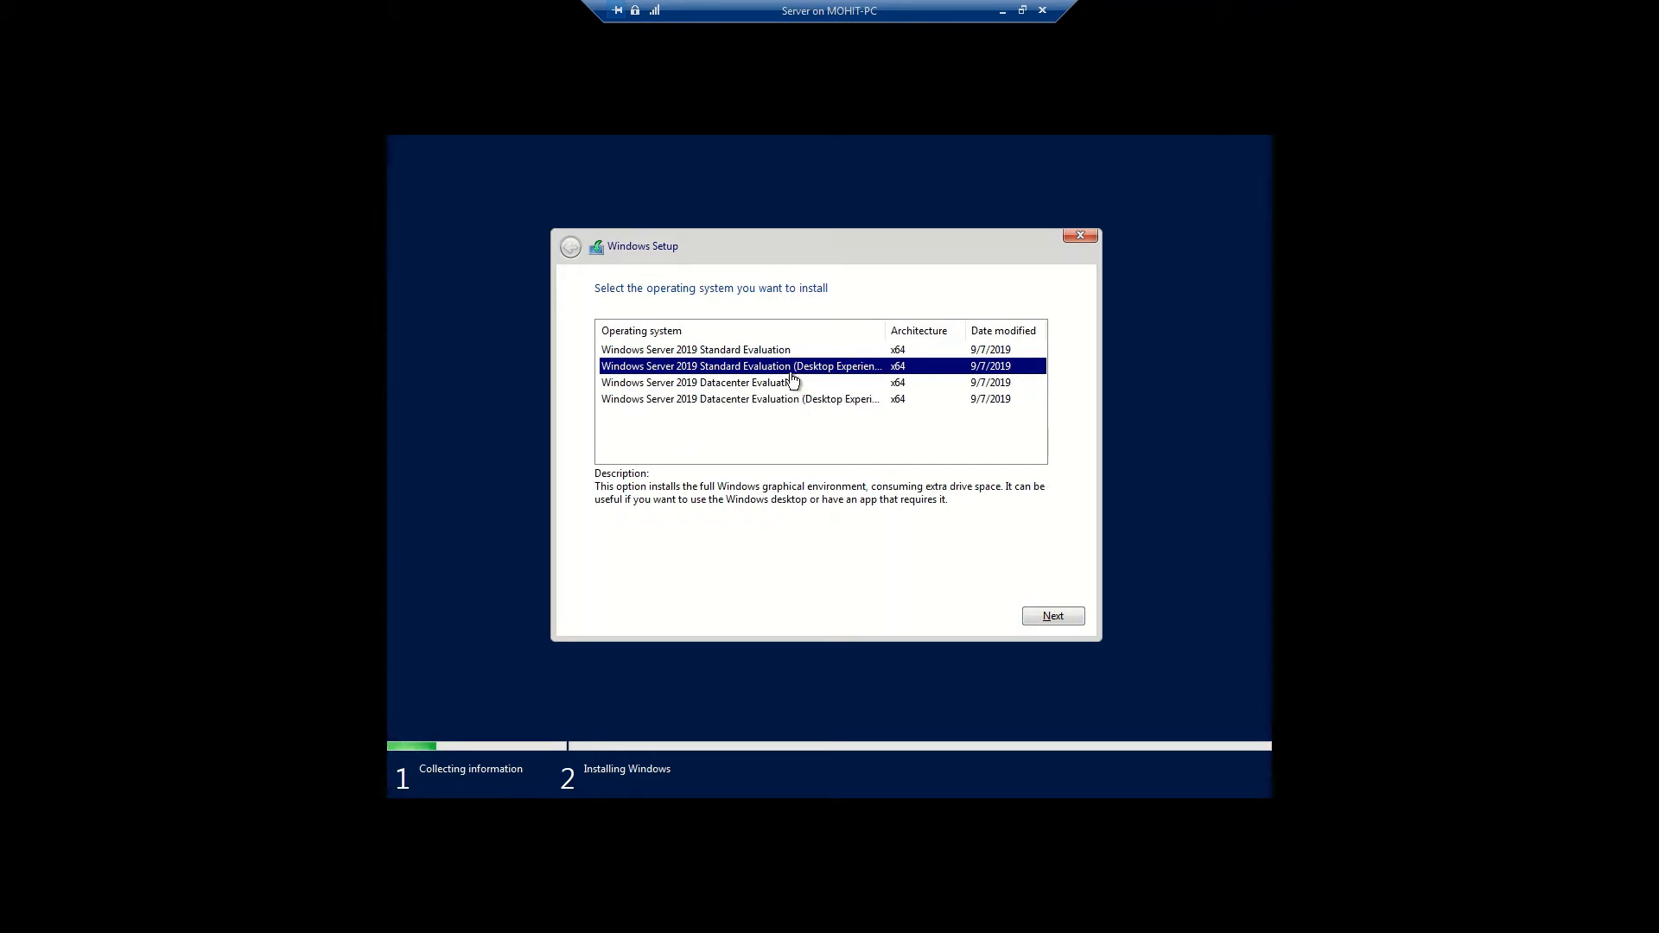
{"action": "left_click", "coordinate": [1055, 619]}
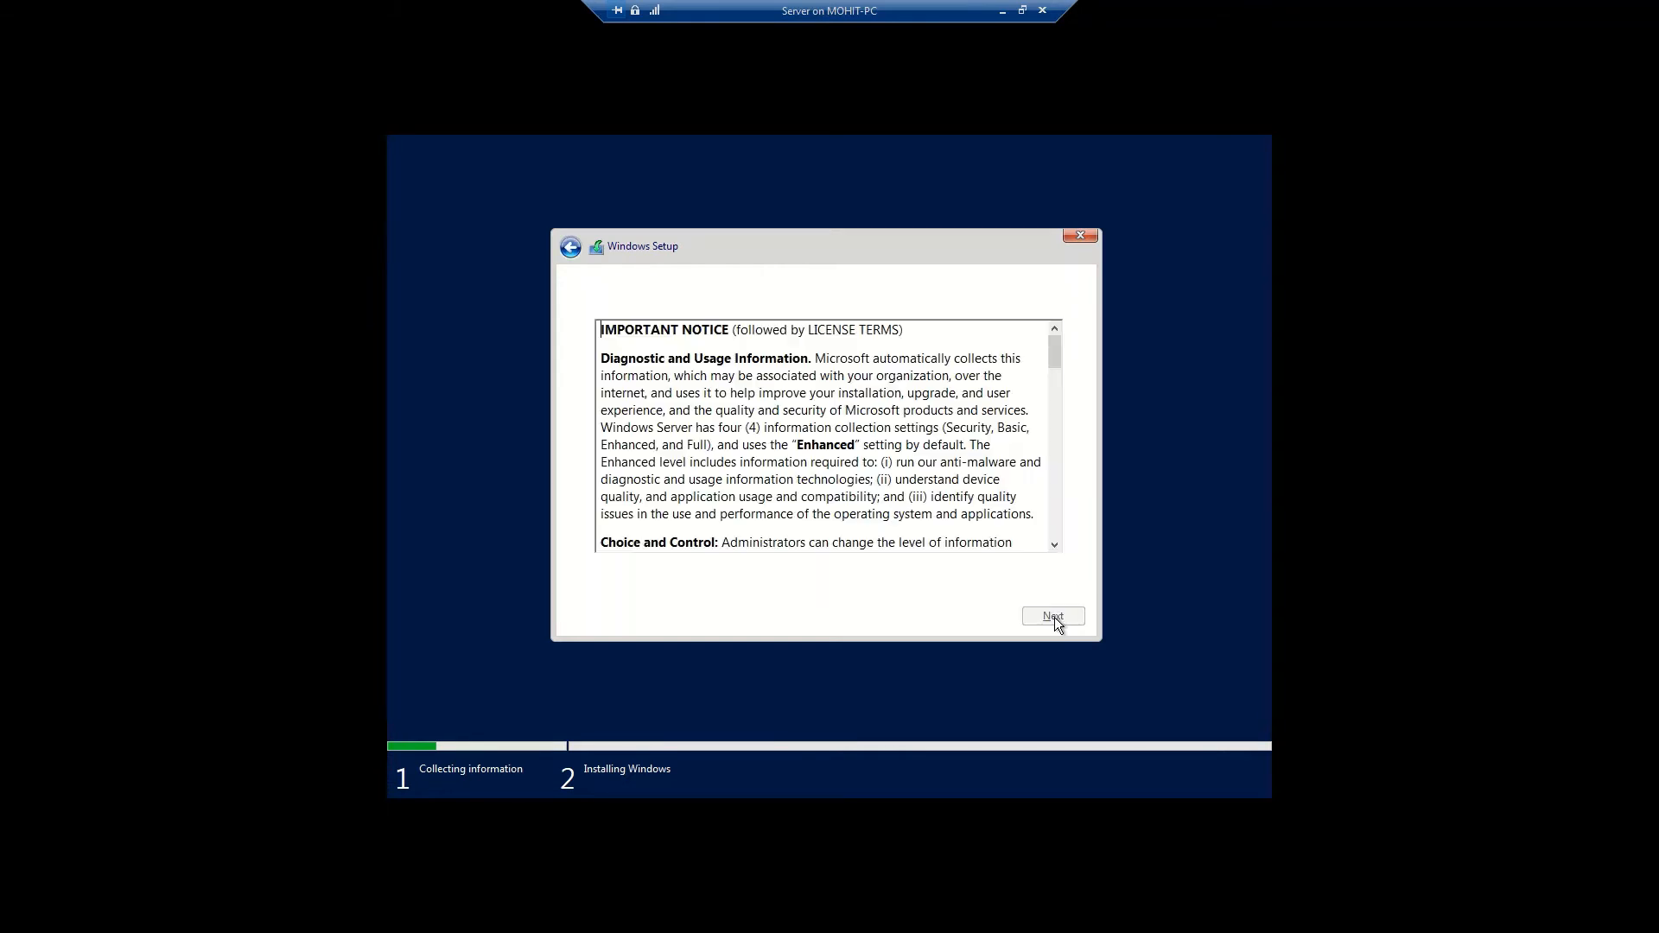
{"action": "left_click", "coordinate": [615, 580]}
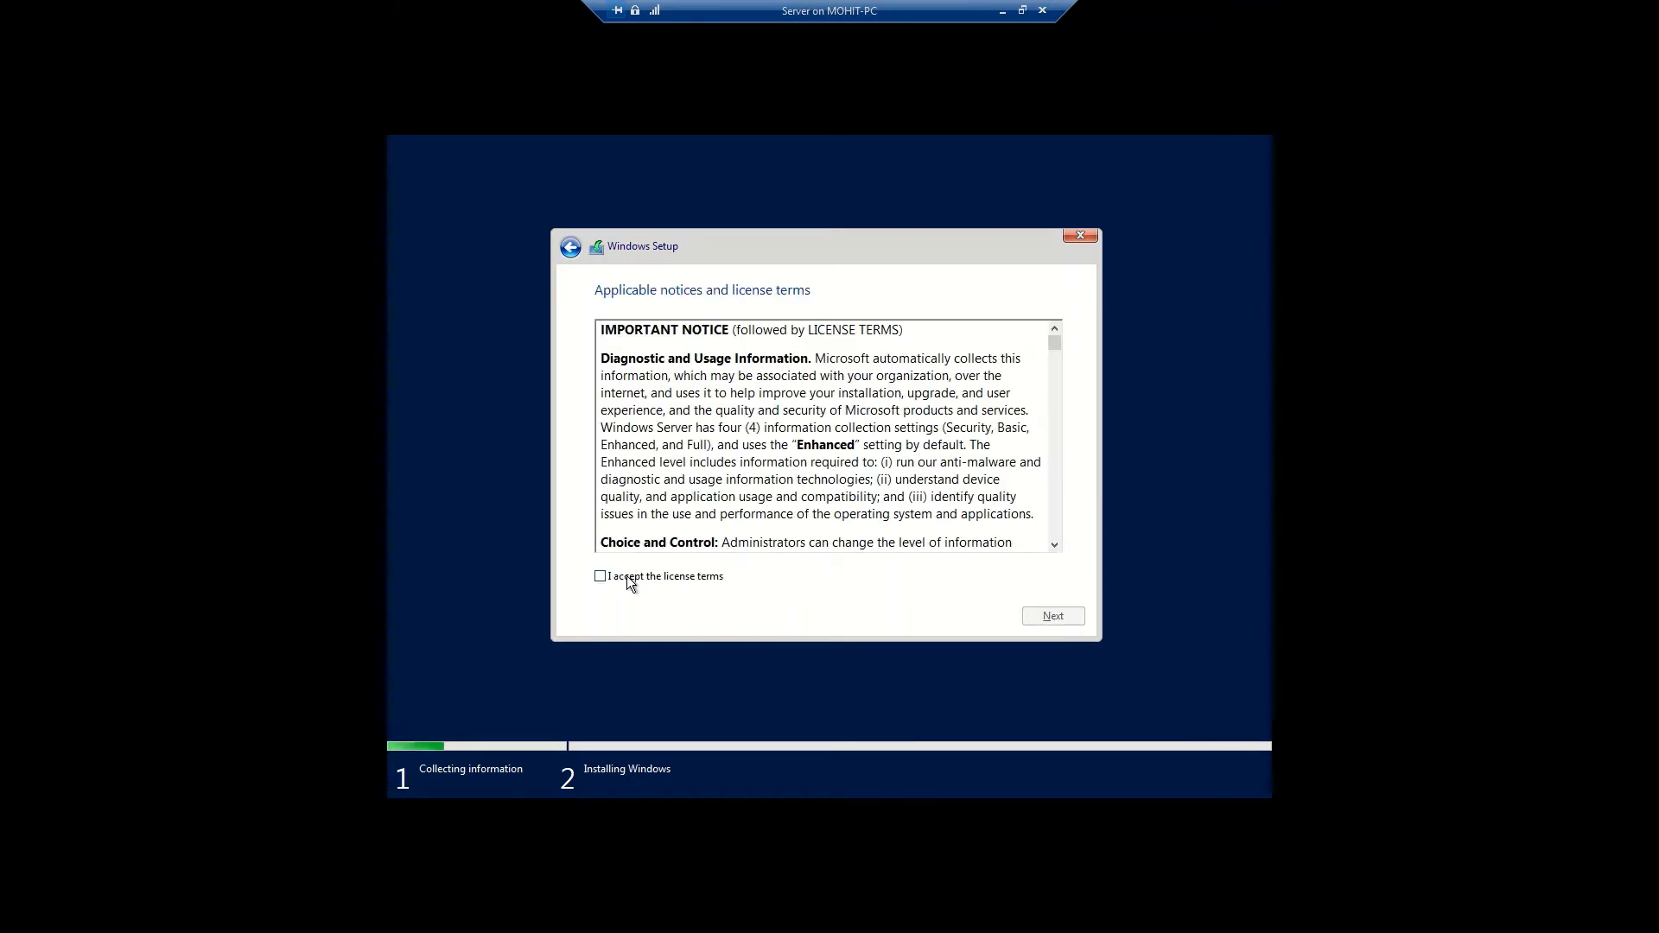
{"action": "left_click", "coordinate": [1072, 617]}
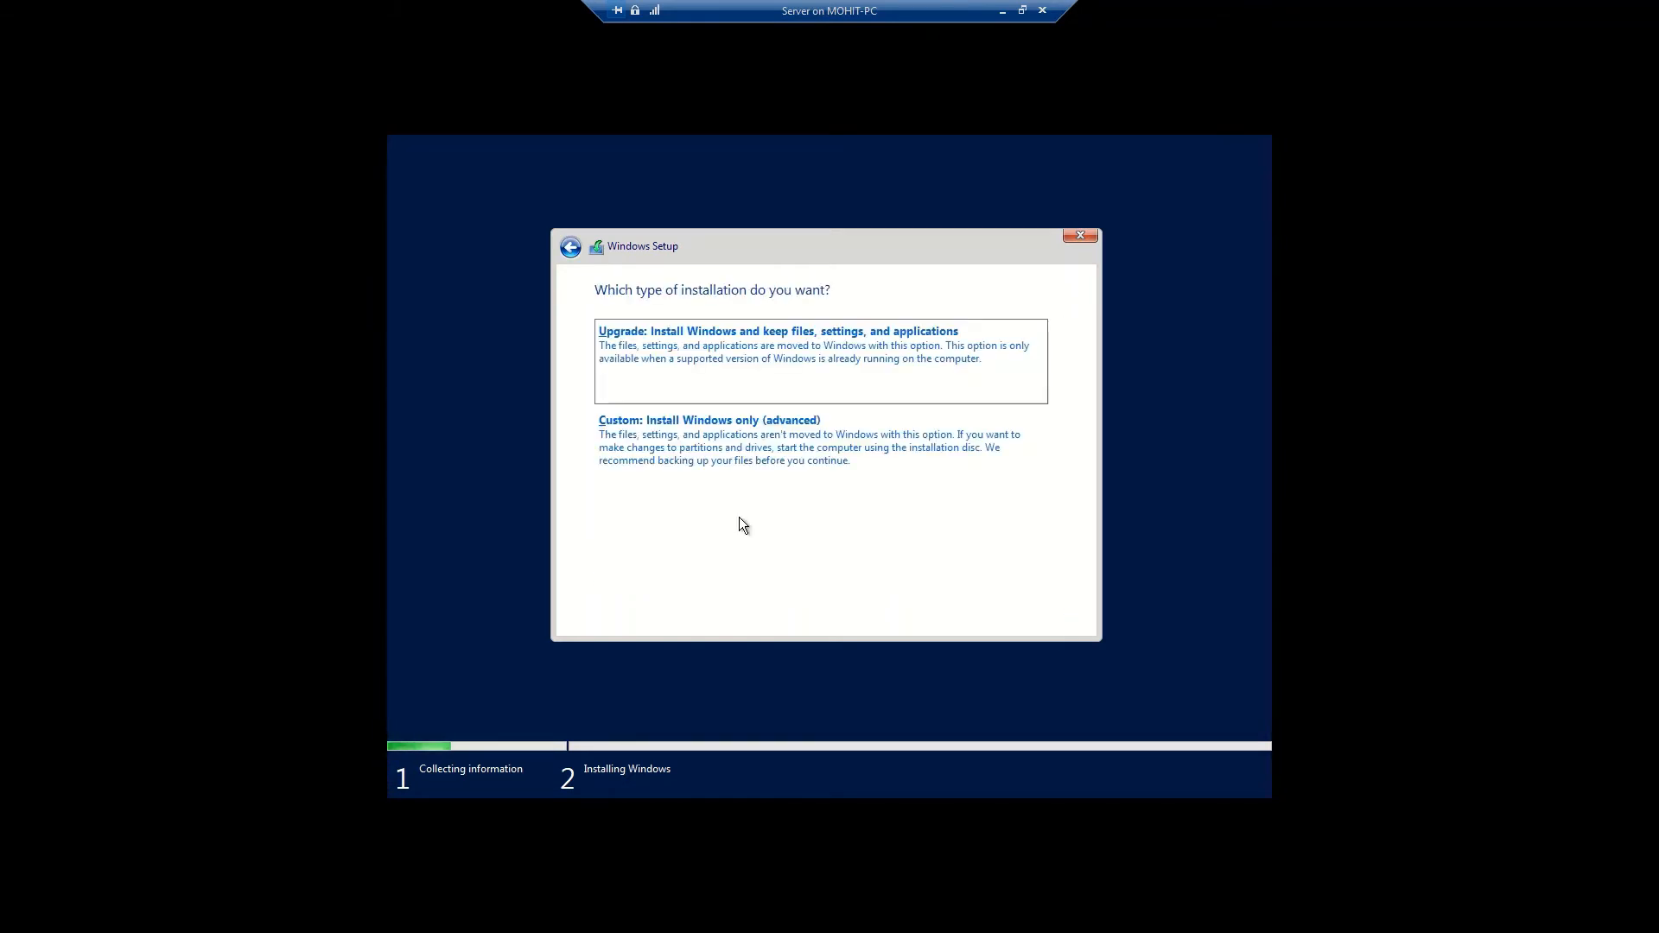
Choose a custom install, create a full-size partition, and install onto Partition 4
{"action": "left_click", "coordinate": [698, 442]}
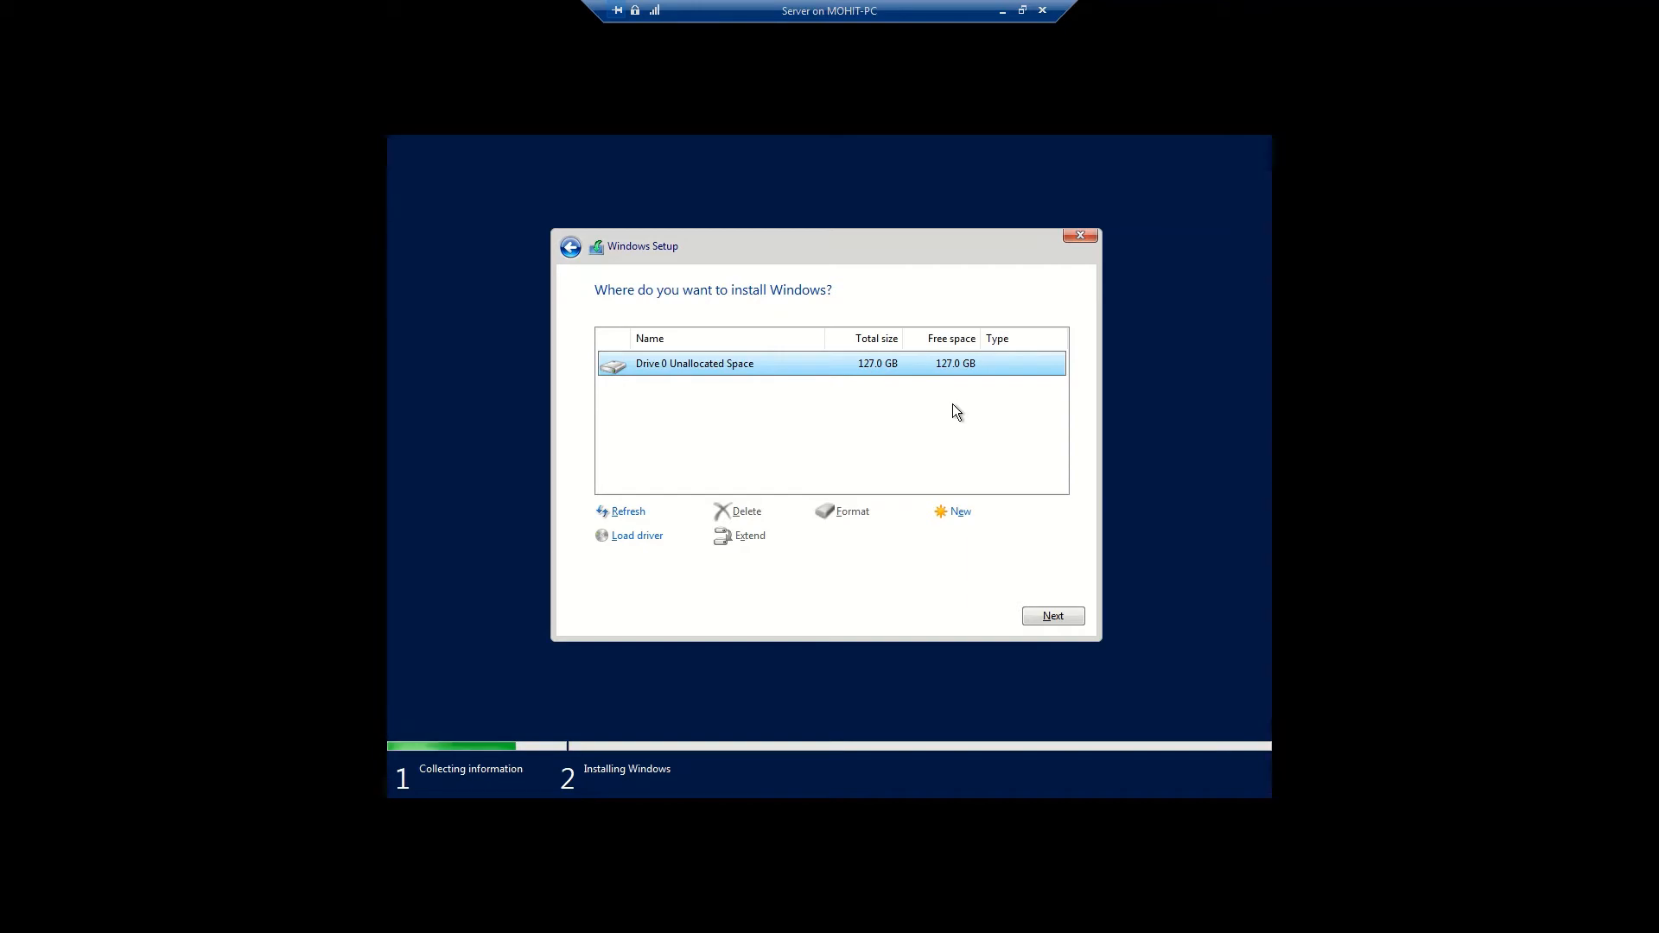
{"action": "left_click", "coordinate": [958, 513]}
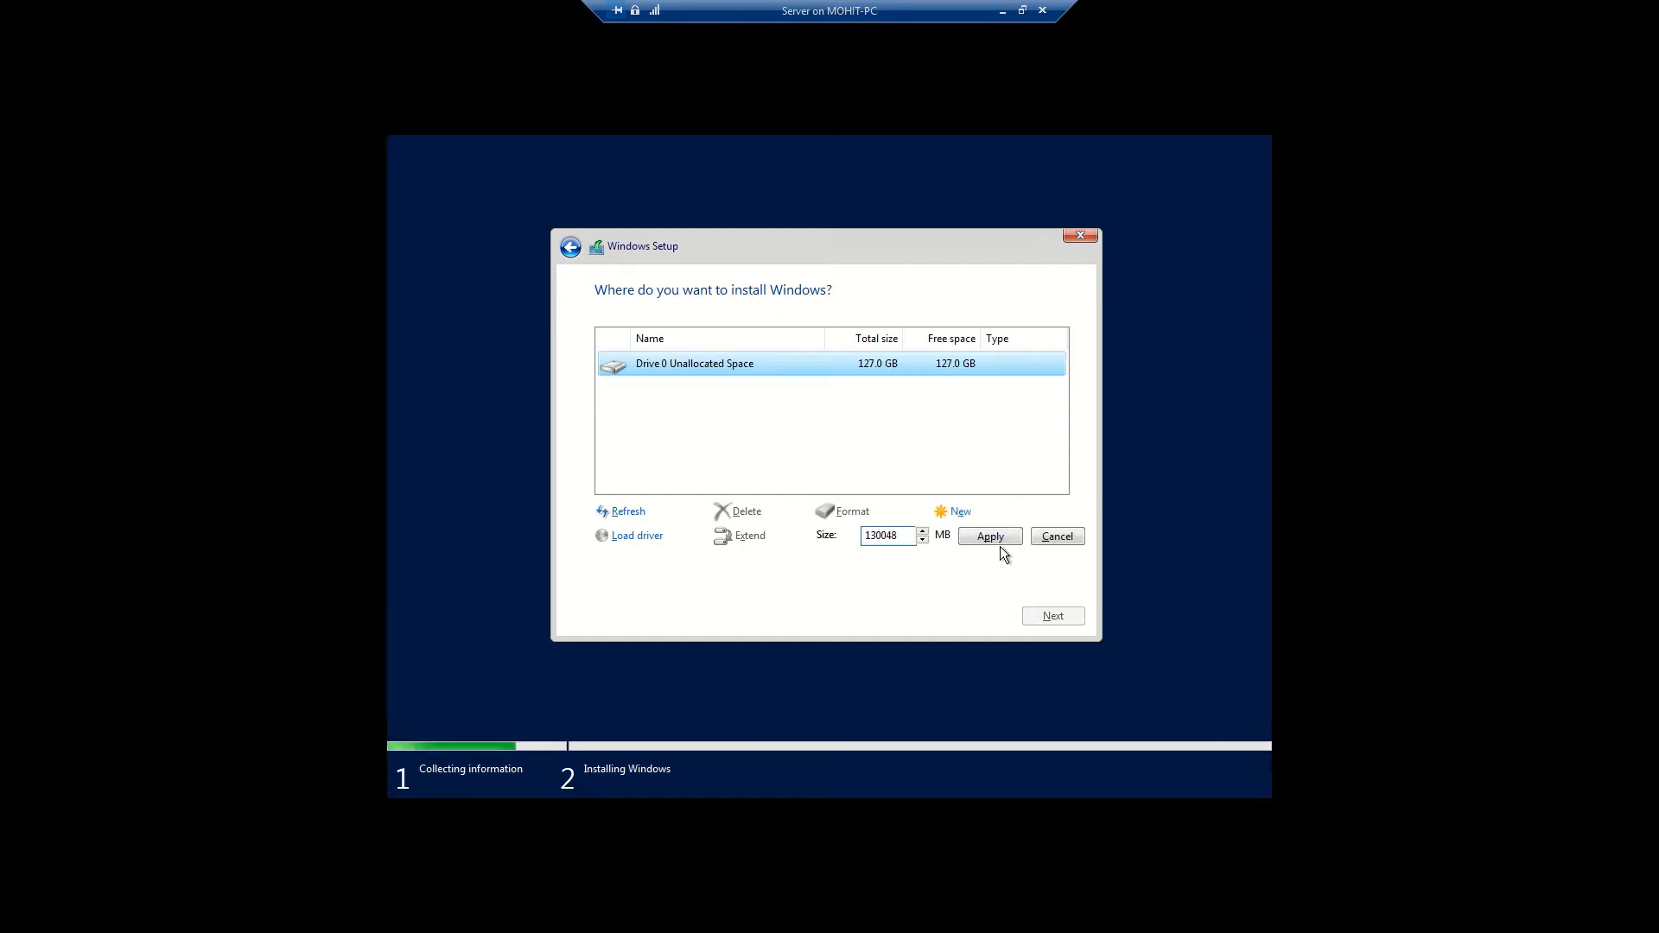
{"action": "left_click", "coordinate": [997, 541]}
{"action": "left_click", "coordinate": [964, 539]}
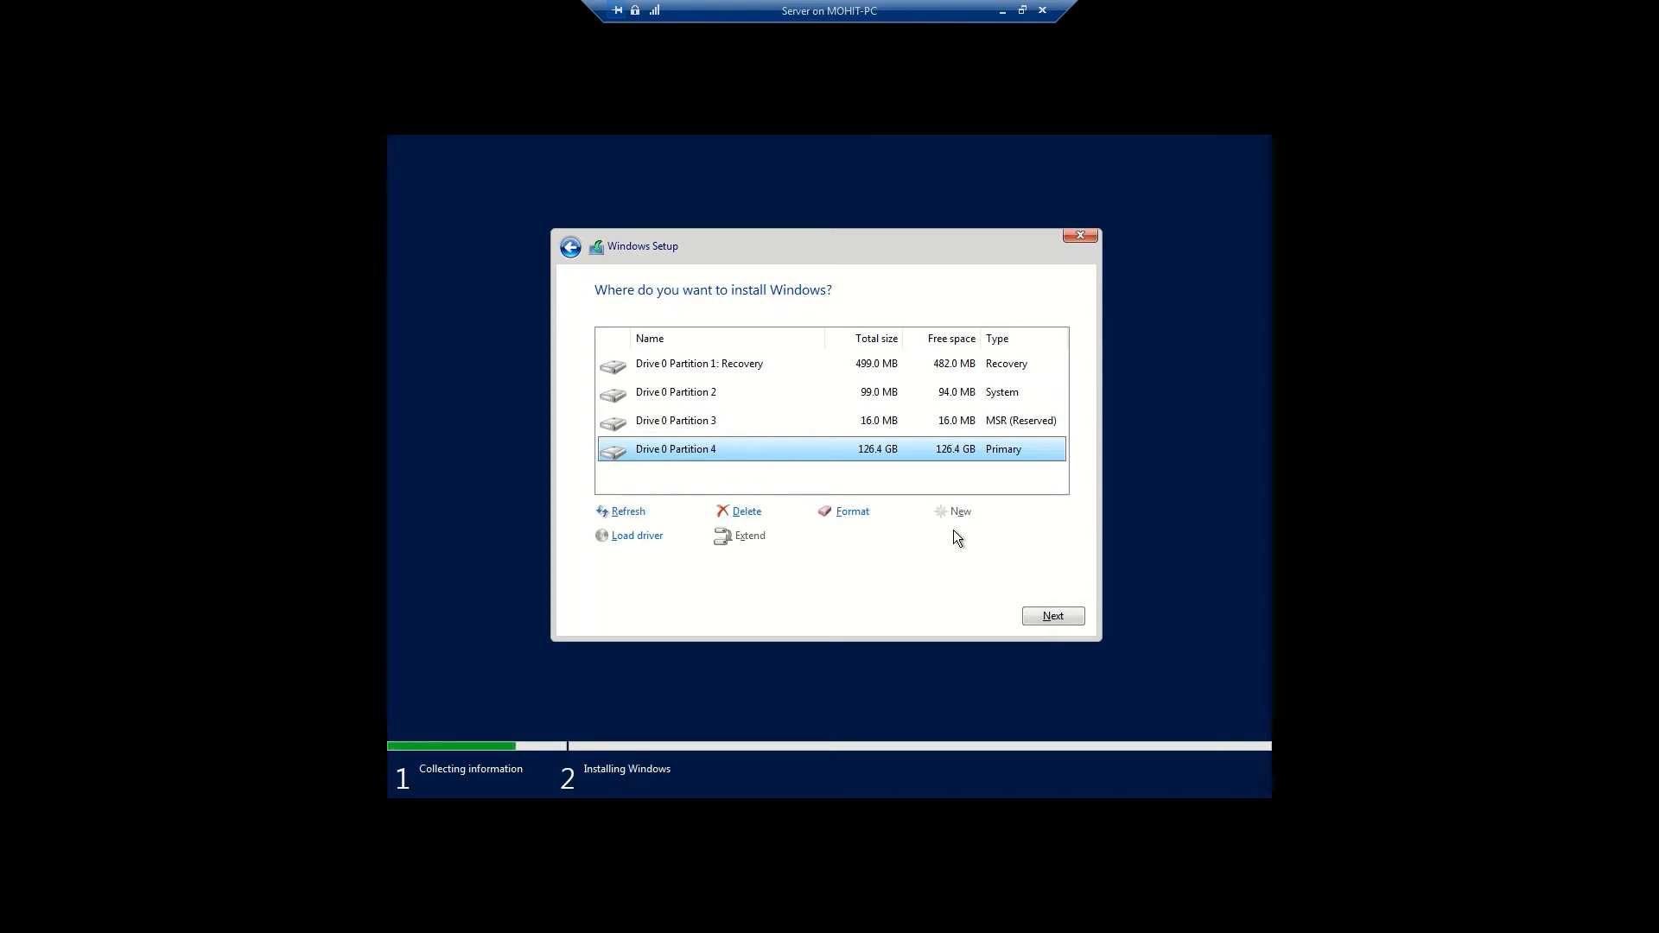
{"action": "left_click", "coordinate": [1070, 613]}
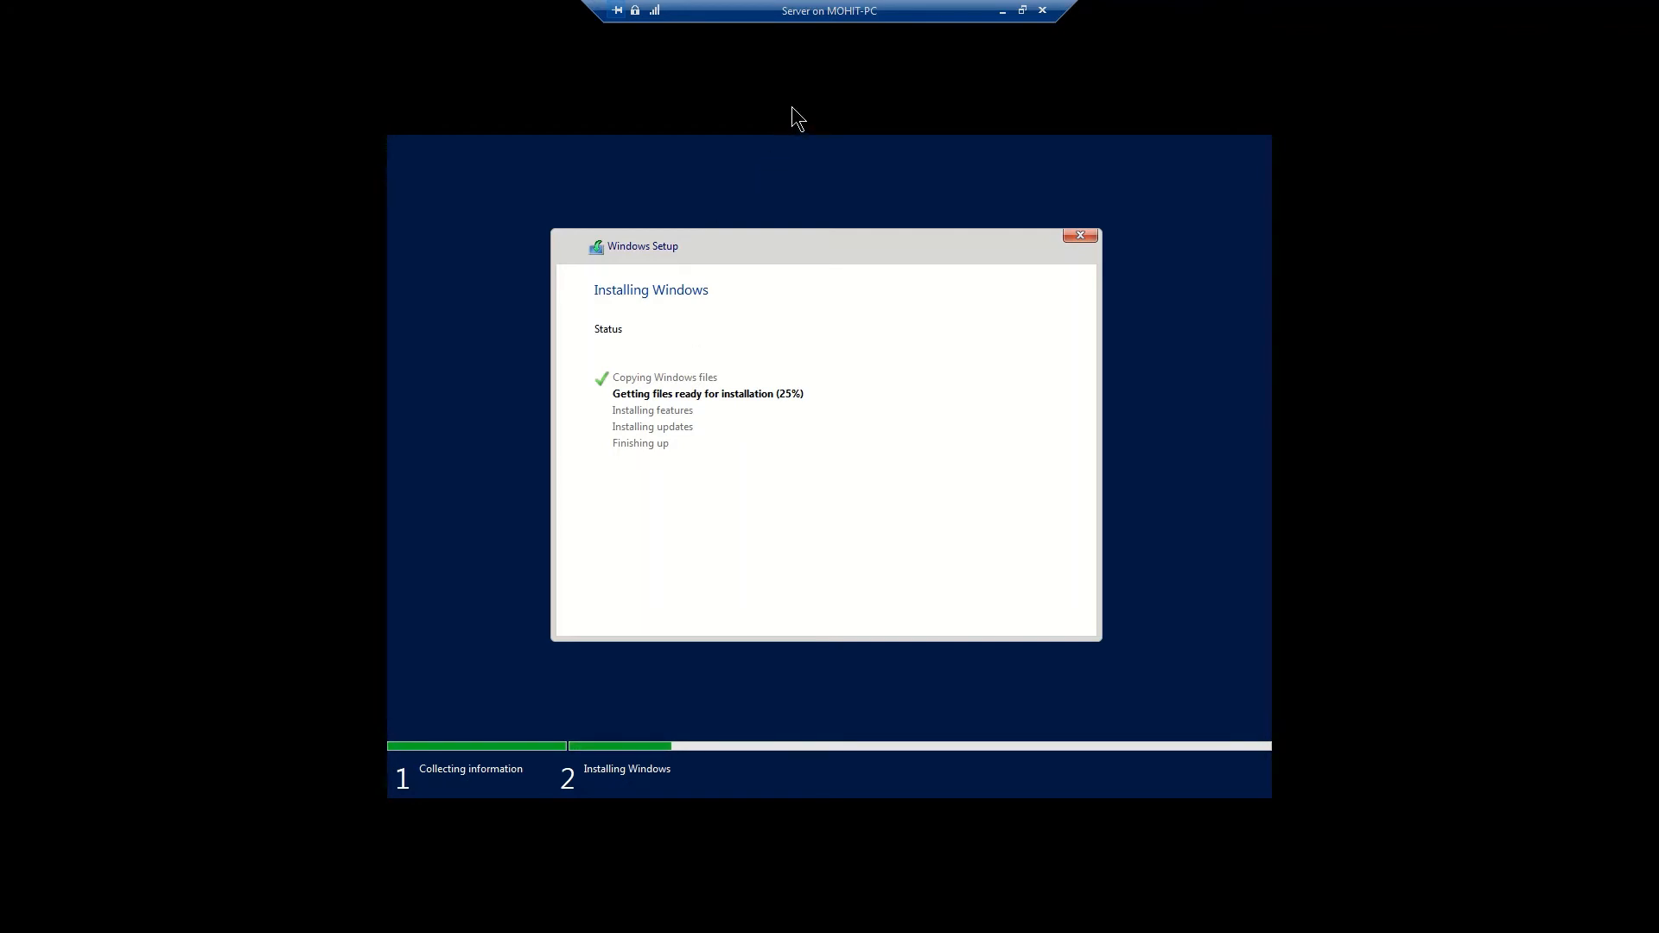
Let Windows Setup finish installing until the Administrator password page appears
{"action": "mouse_move", "coordinate": [821, 10]}
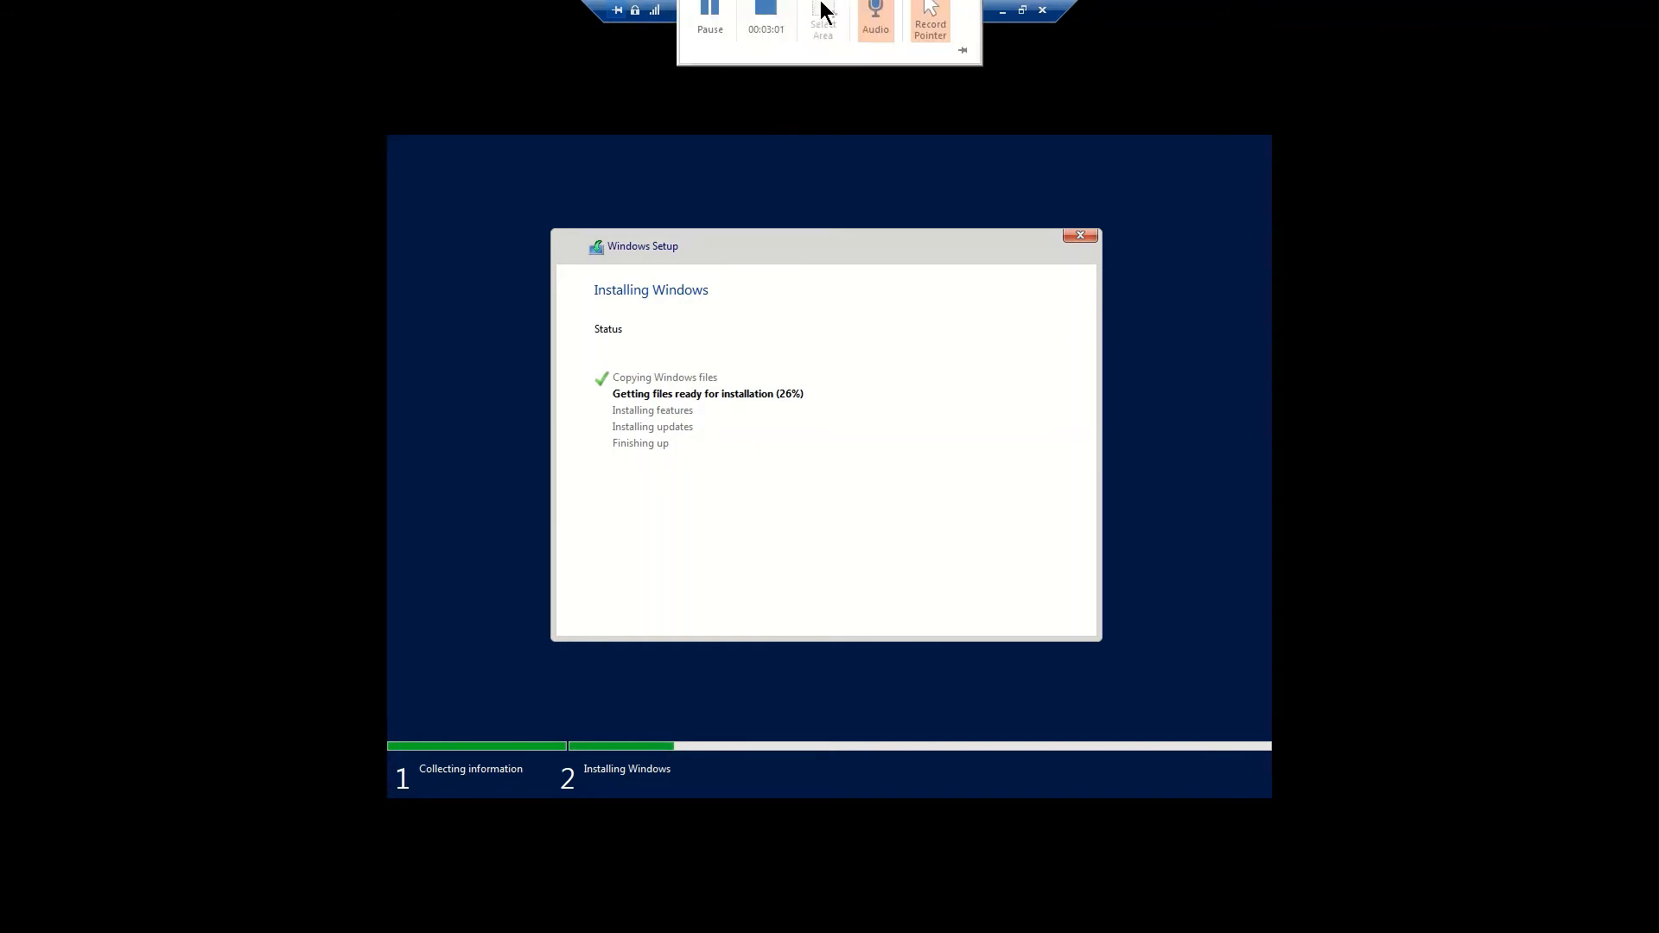
{"action": "left_click", "coordinate": [714, 38]}
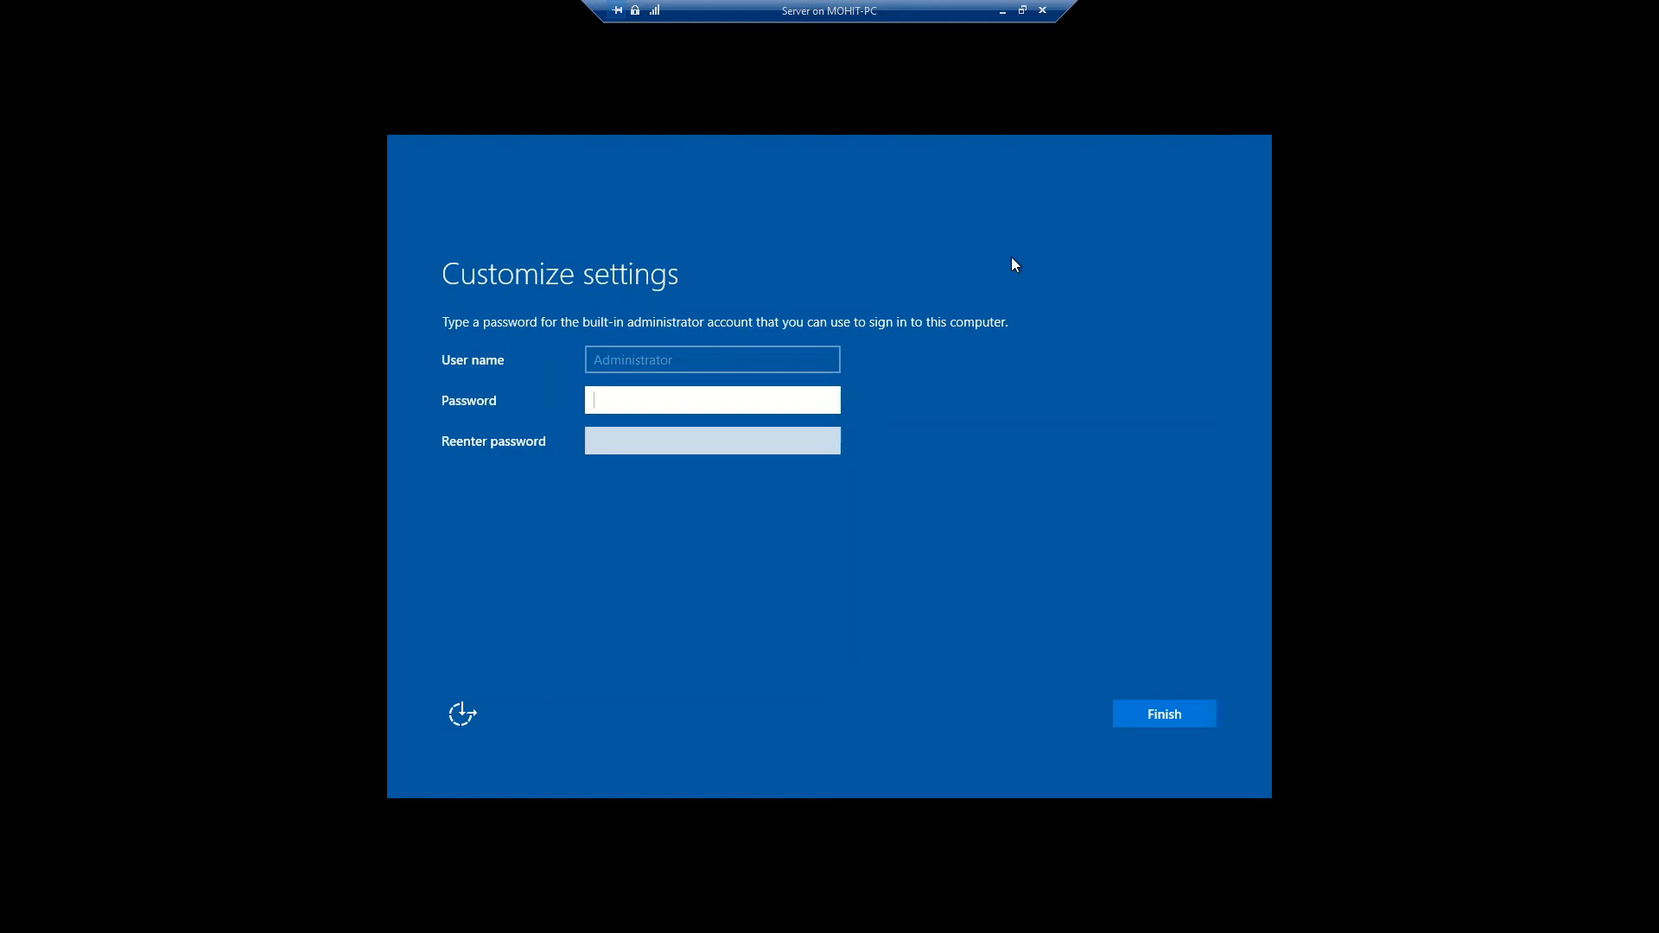
Set and confirm the Administrator password, then reconnect at full-screen display size
{"action": "type", "text": "Password@1"}
{"action": "key", "text": "Tab"}
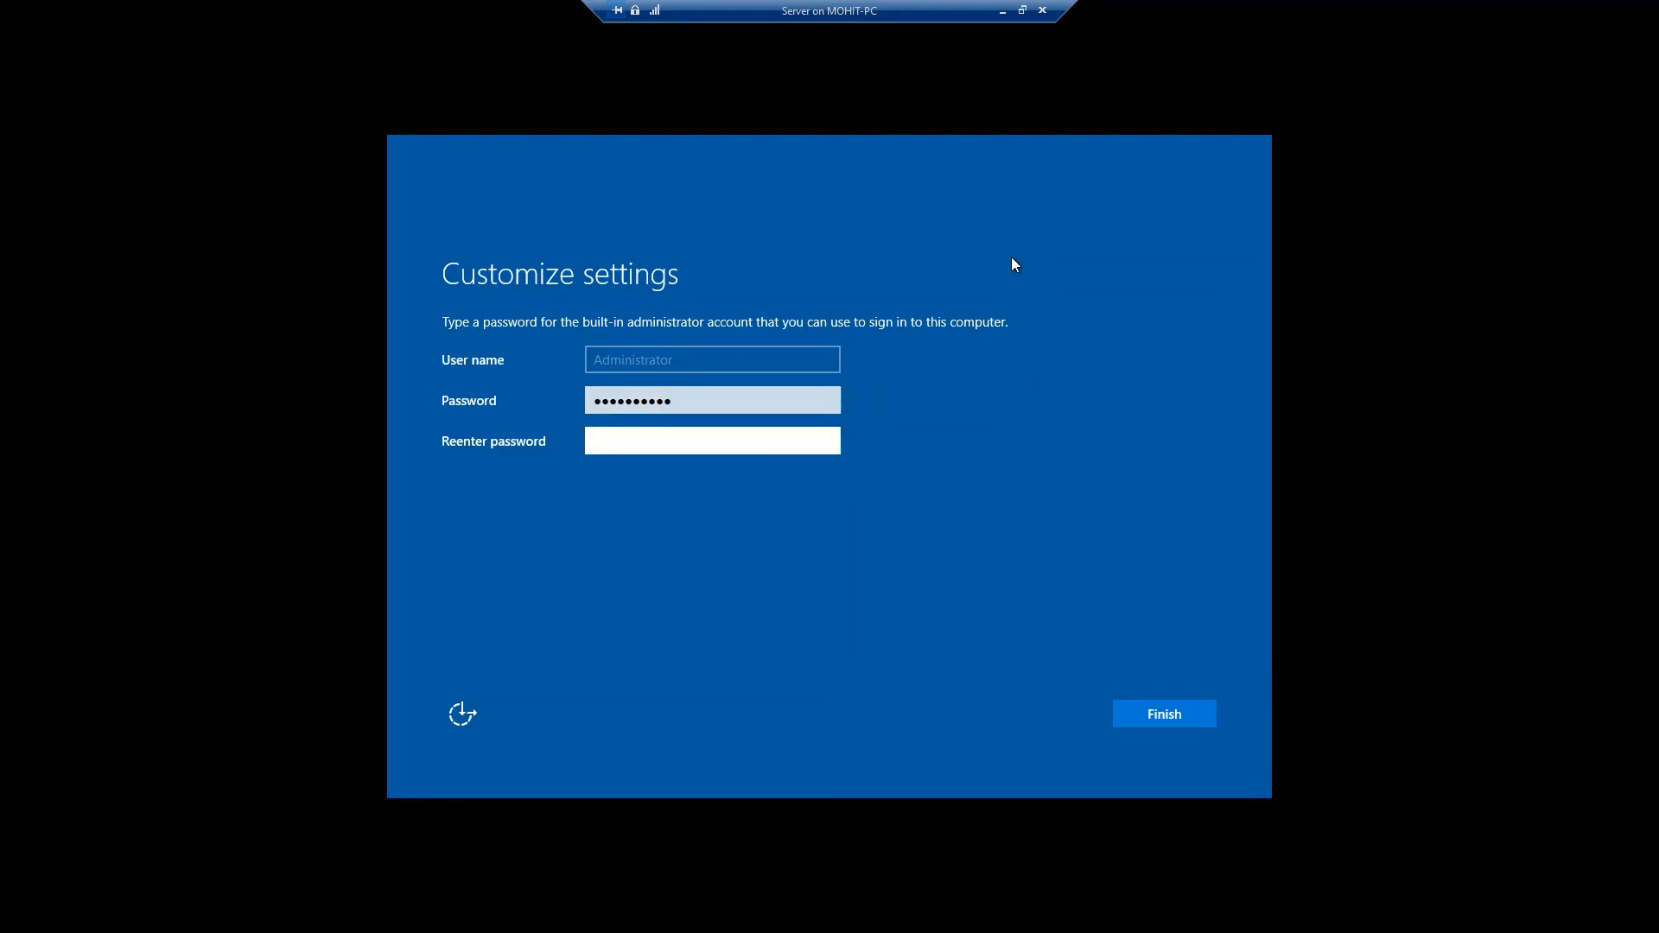
{"action": "type", "text": "Password@1"}
{"action": "left_click", "coordinate": [1162, 721]}
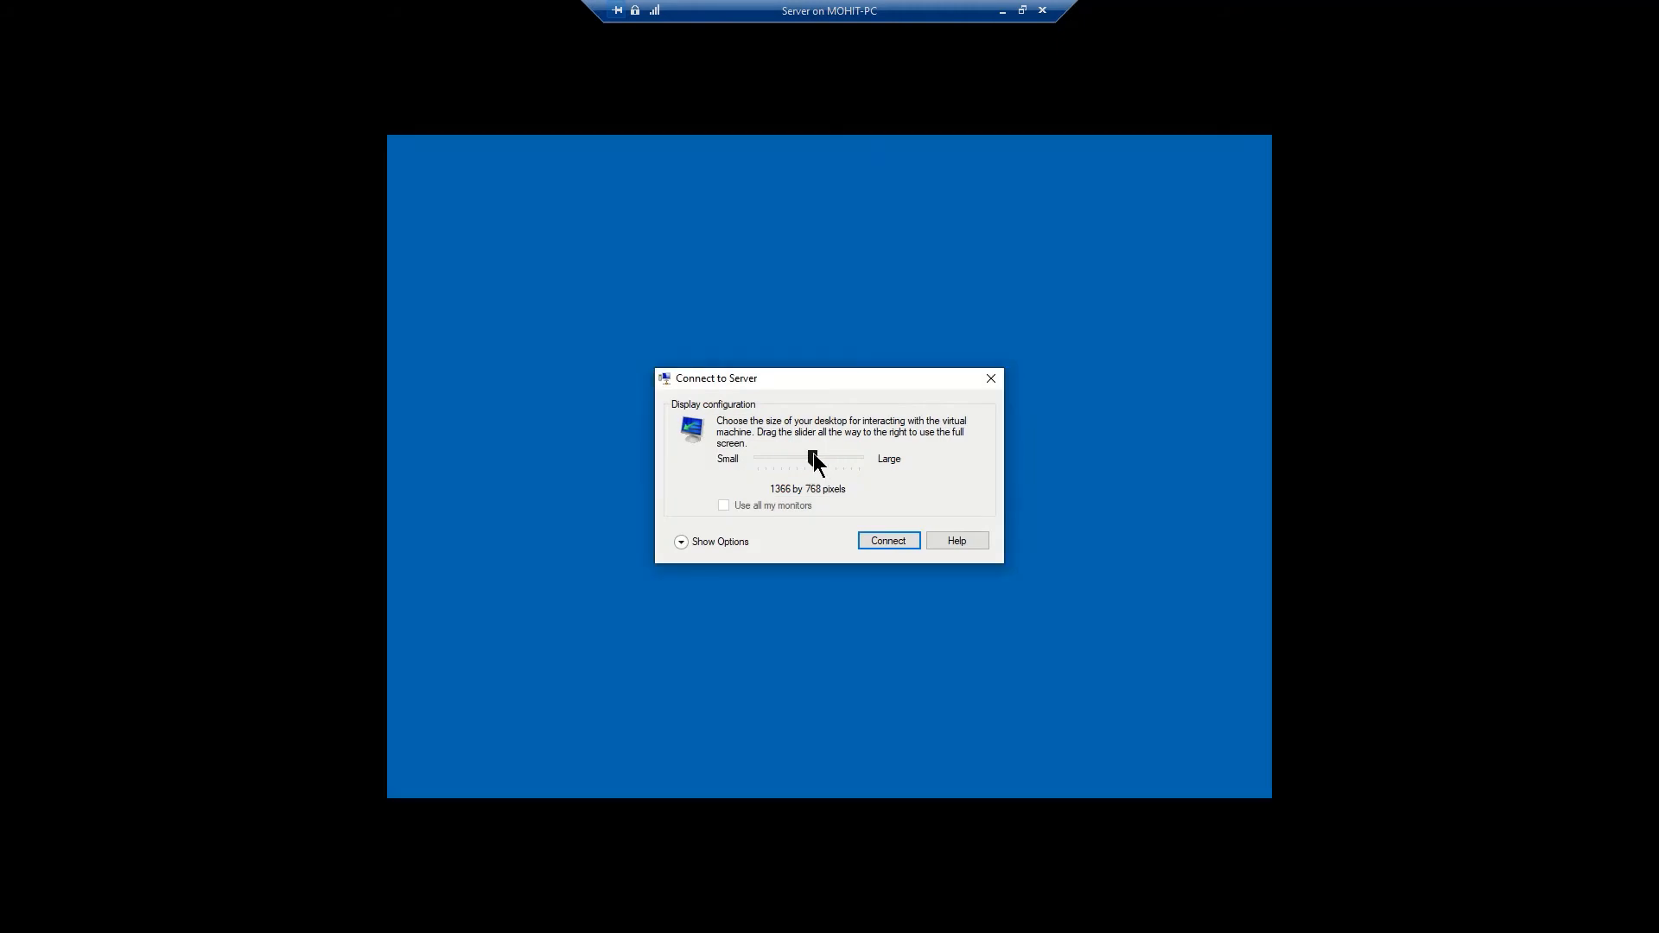
{"action": "left_click_drag", "start_coordinate": [813, 458], "coordinate": [859, 458]}
{"action": "left_click", "coordinate": [891, 541]}
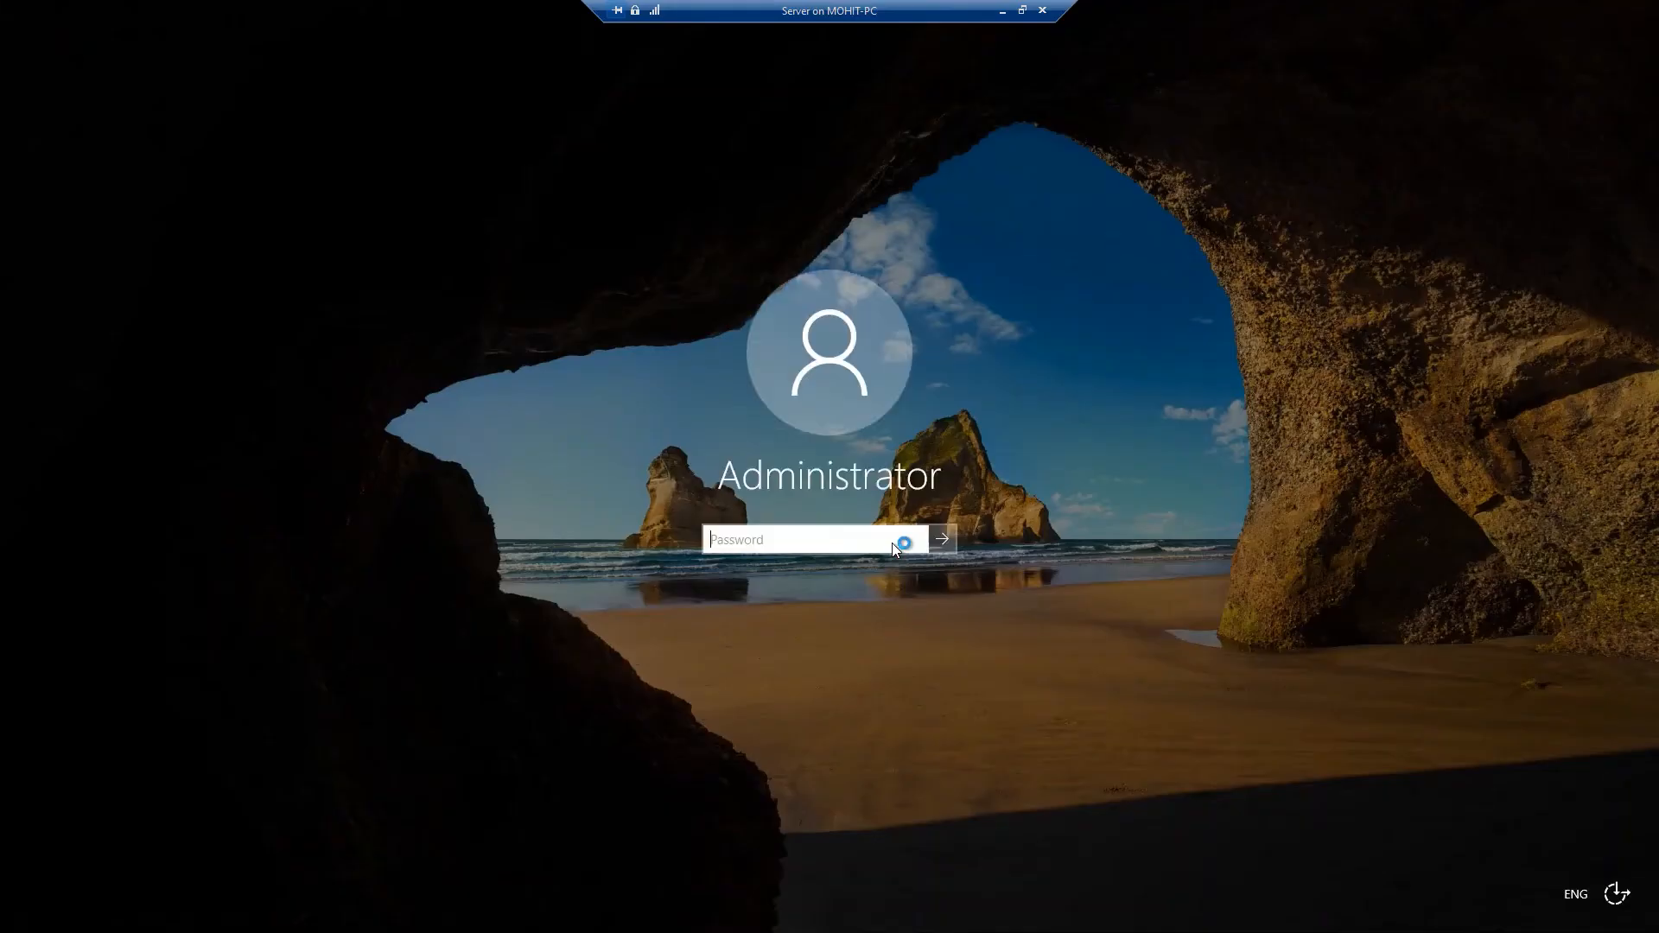
Sign in to the Server VM as Administrator by entering the account password
{"action": "type", "text": "••••••••••"}
{"action": "key", "text": "Return"}
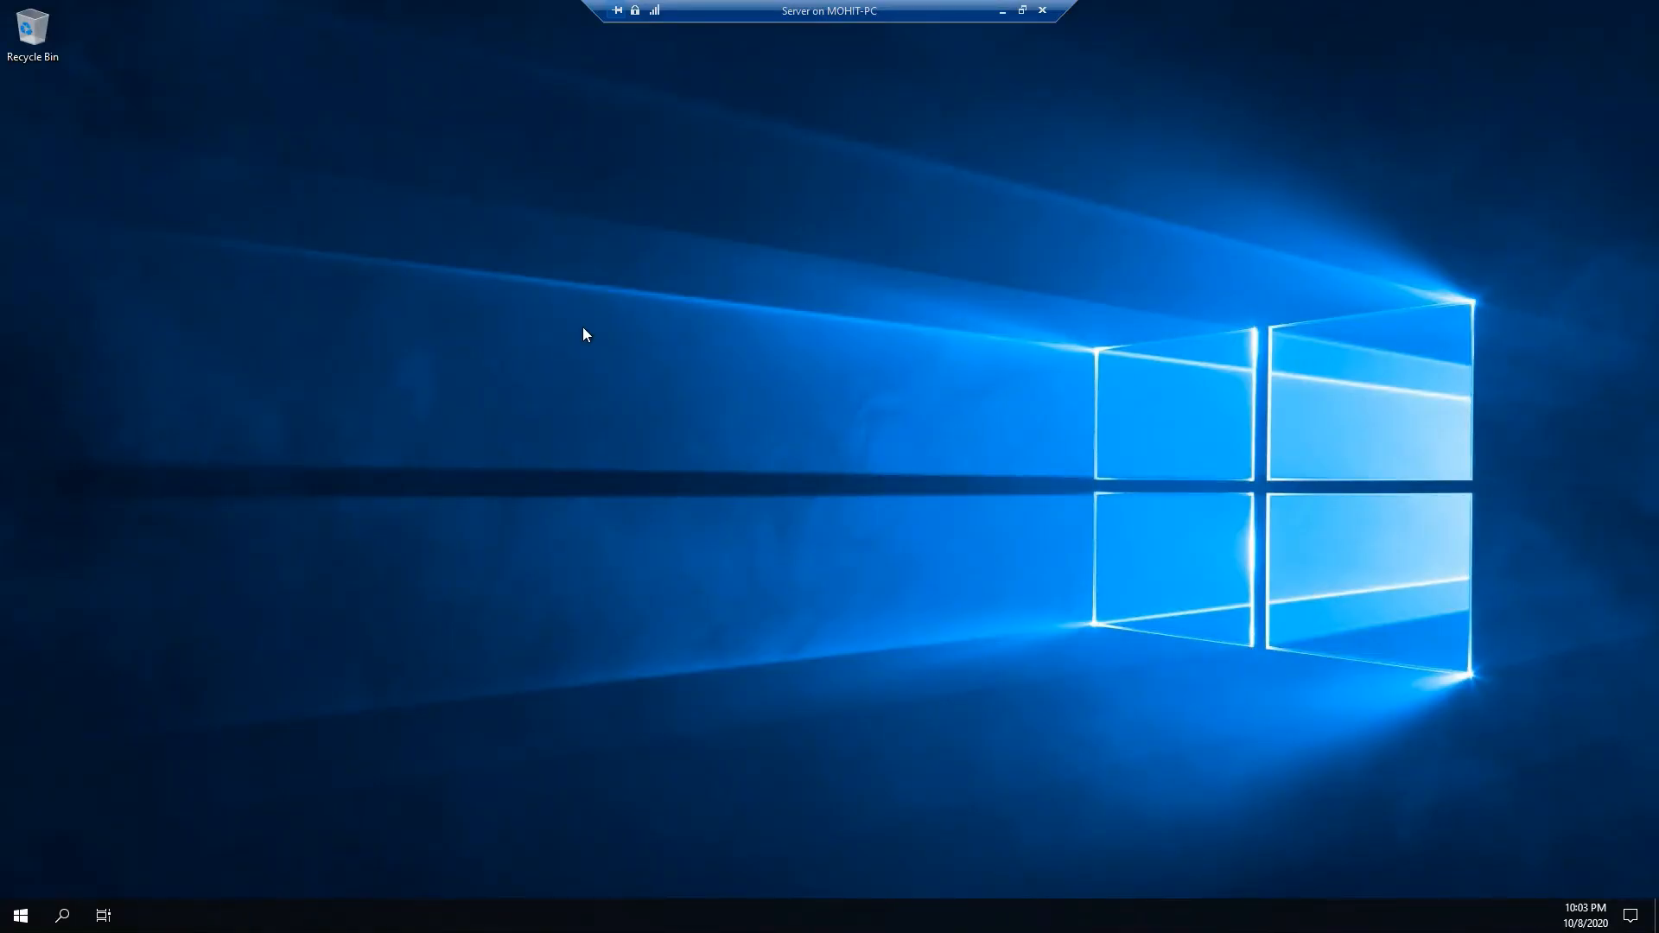
Enable the Computer, User's Files and Network desktop icons in Themes settings, then close Settings
{"action": "right_click", "coordinate": [653, 303]}
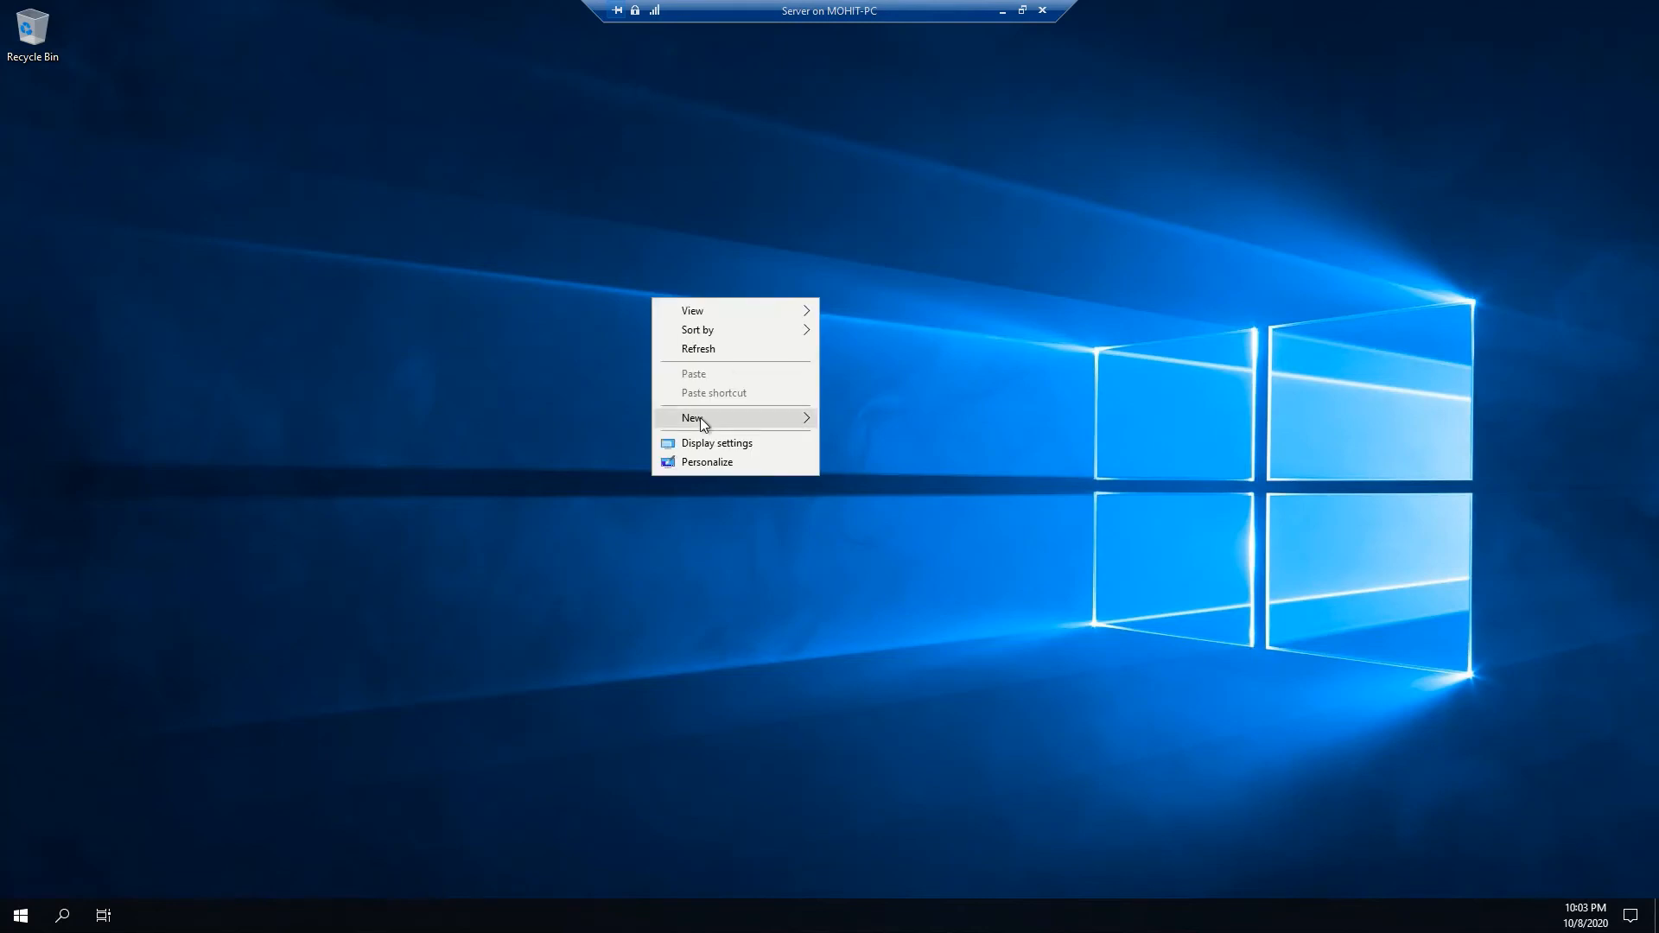
{"action": "left_click", "coordinate": [689, 464]}
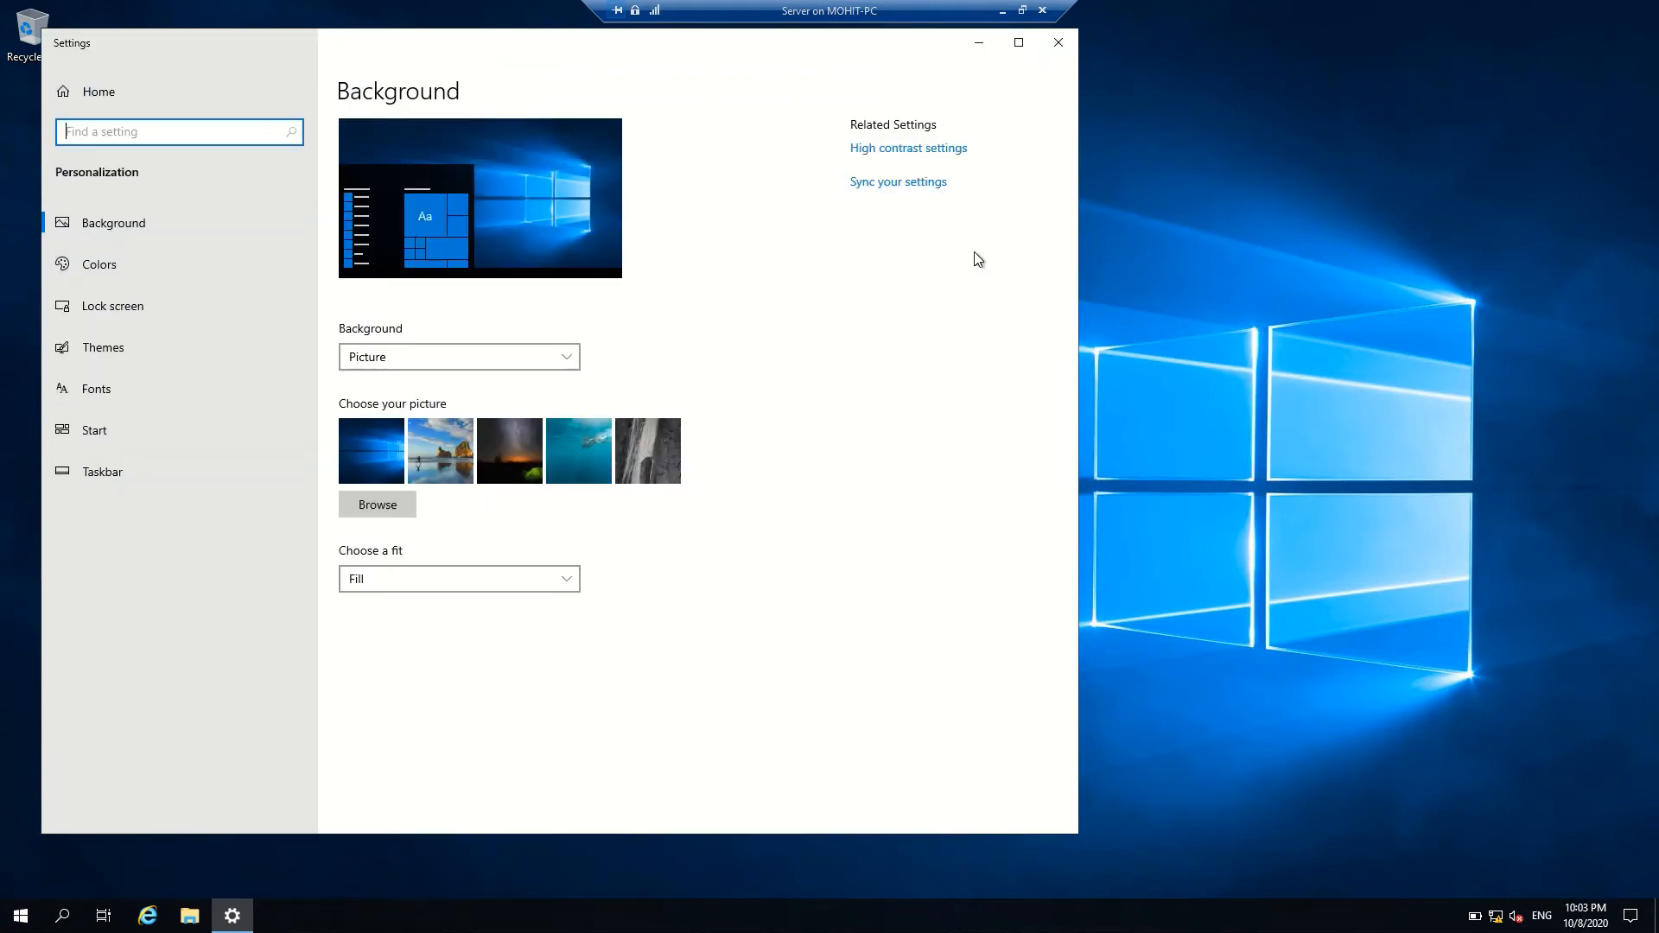
{"action": "left_click", "coordinate": [61, 349]}
{"action": "left_click", "coordinate": [946, 149]}
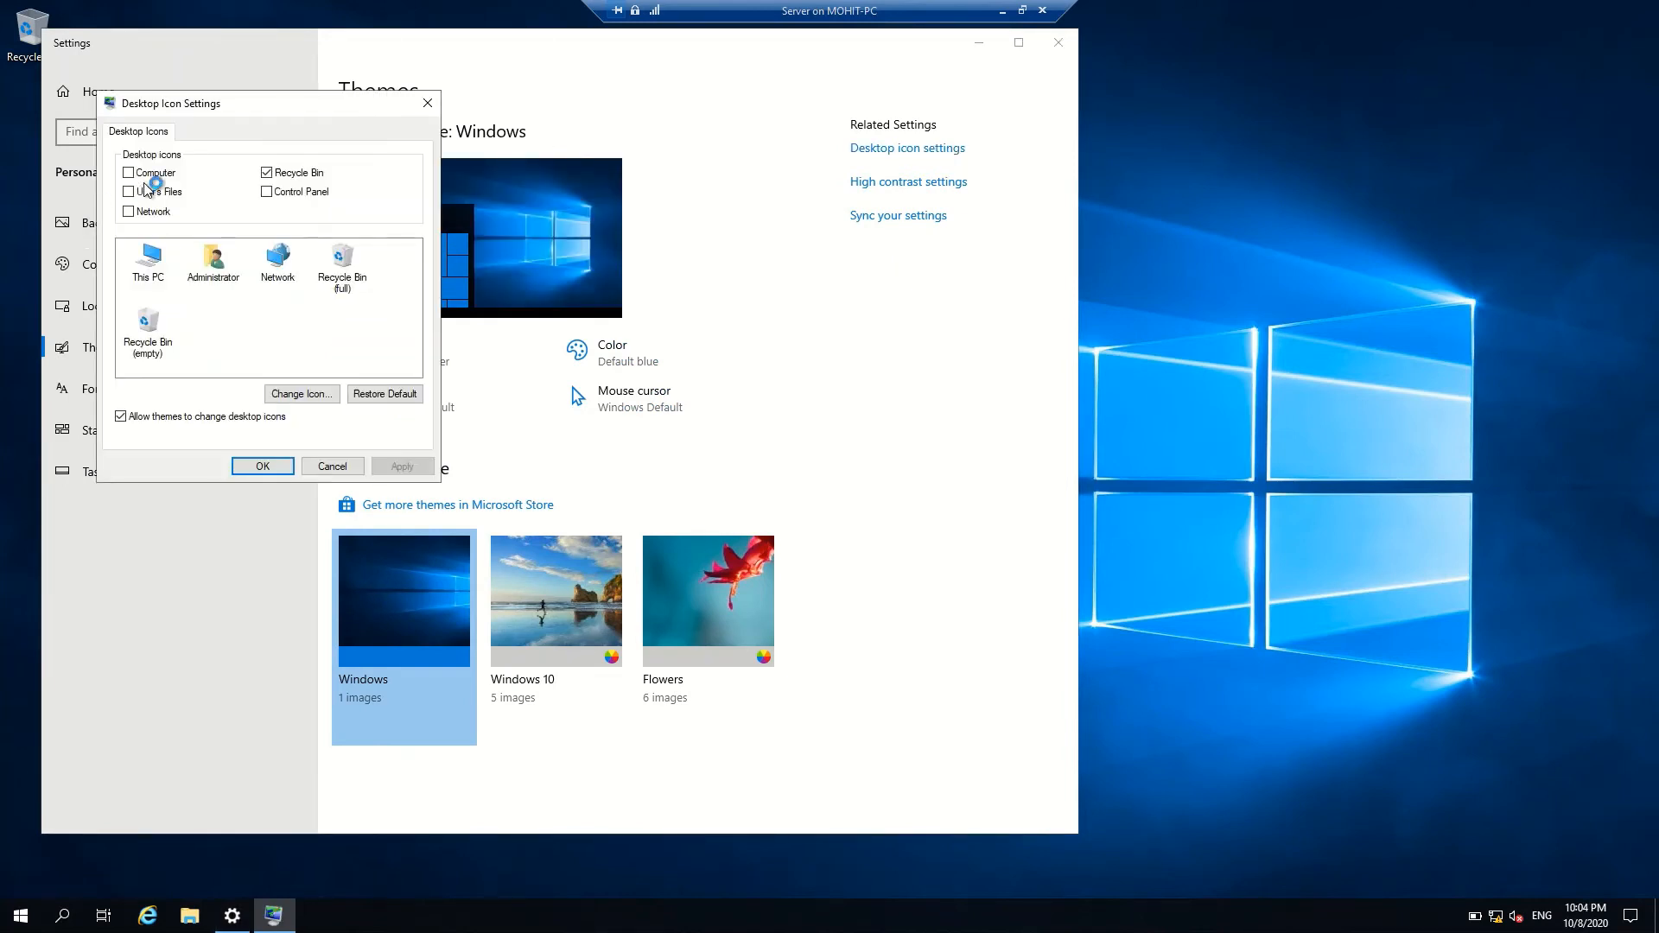
{"action": "left_click", "coordinate": [146, 176]}
{"action": "left_click", "coordinate": [147, 192]}
{"action": "left_click", "coordinate": [147, 212]}
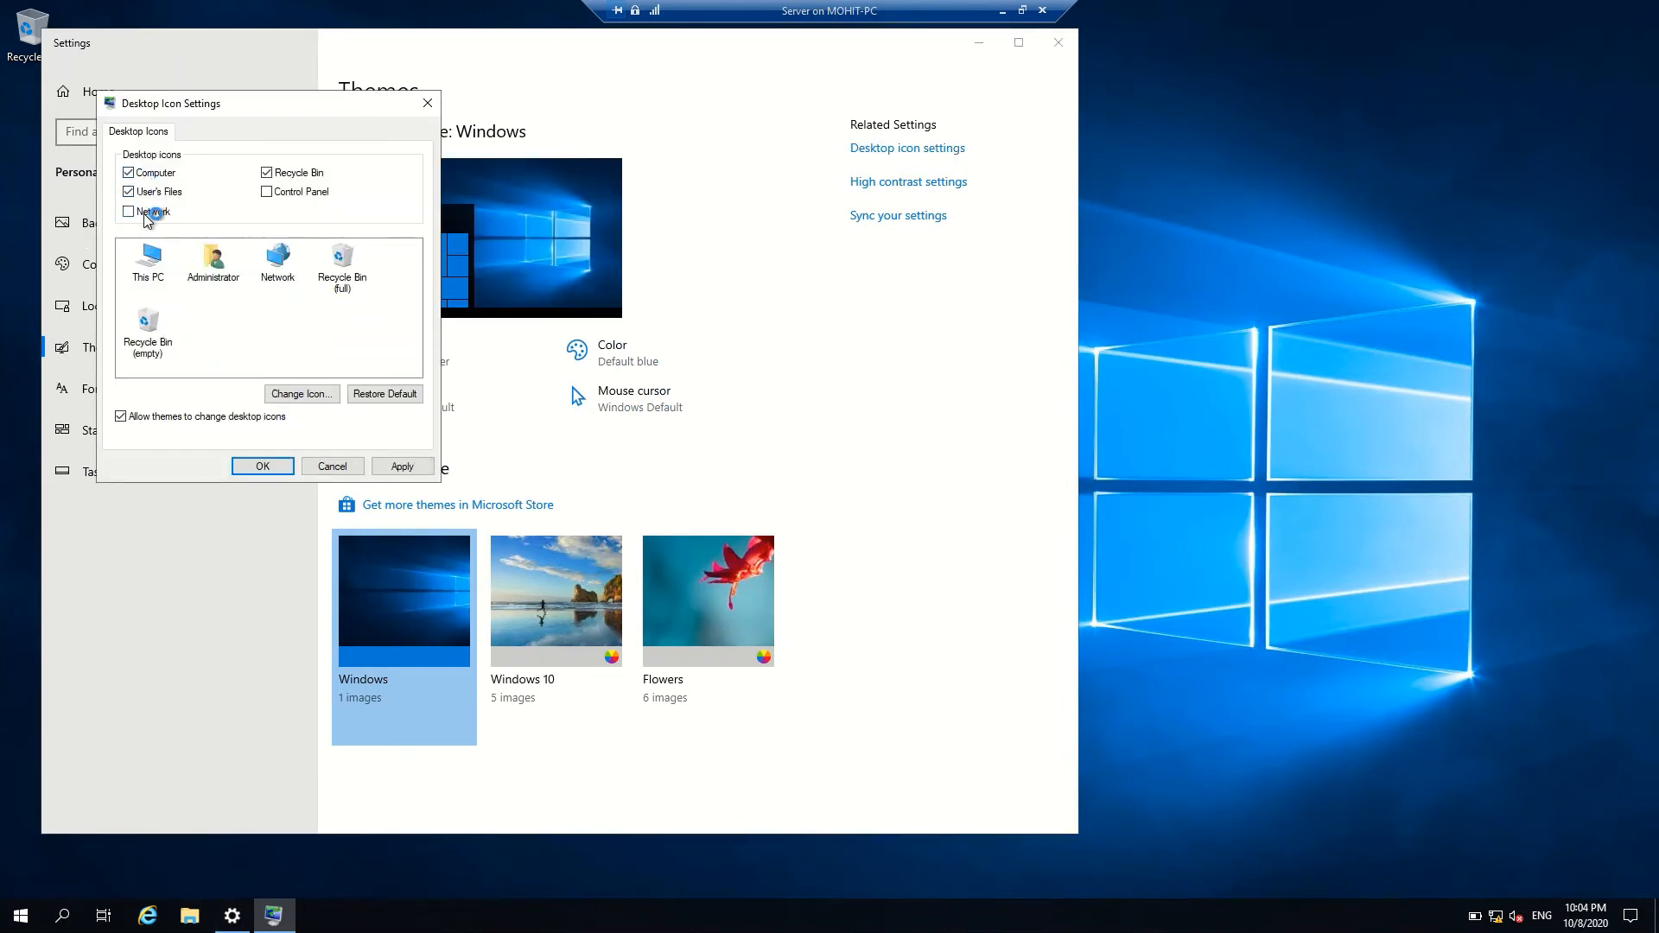
{"action": "left_click", "coordinate": [255, 465]}
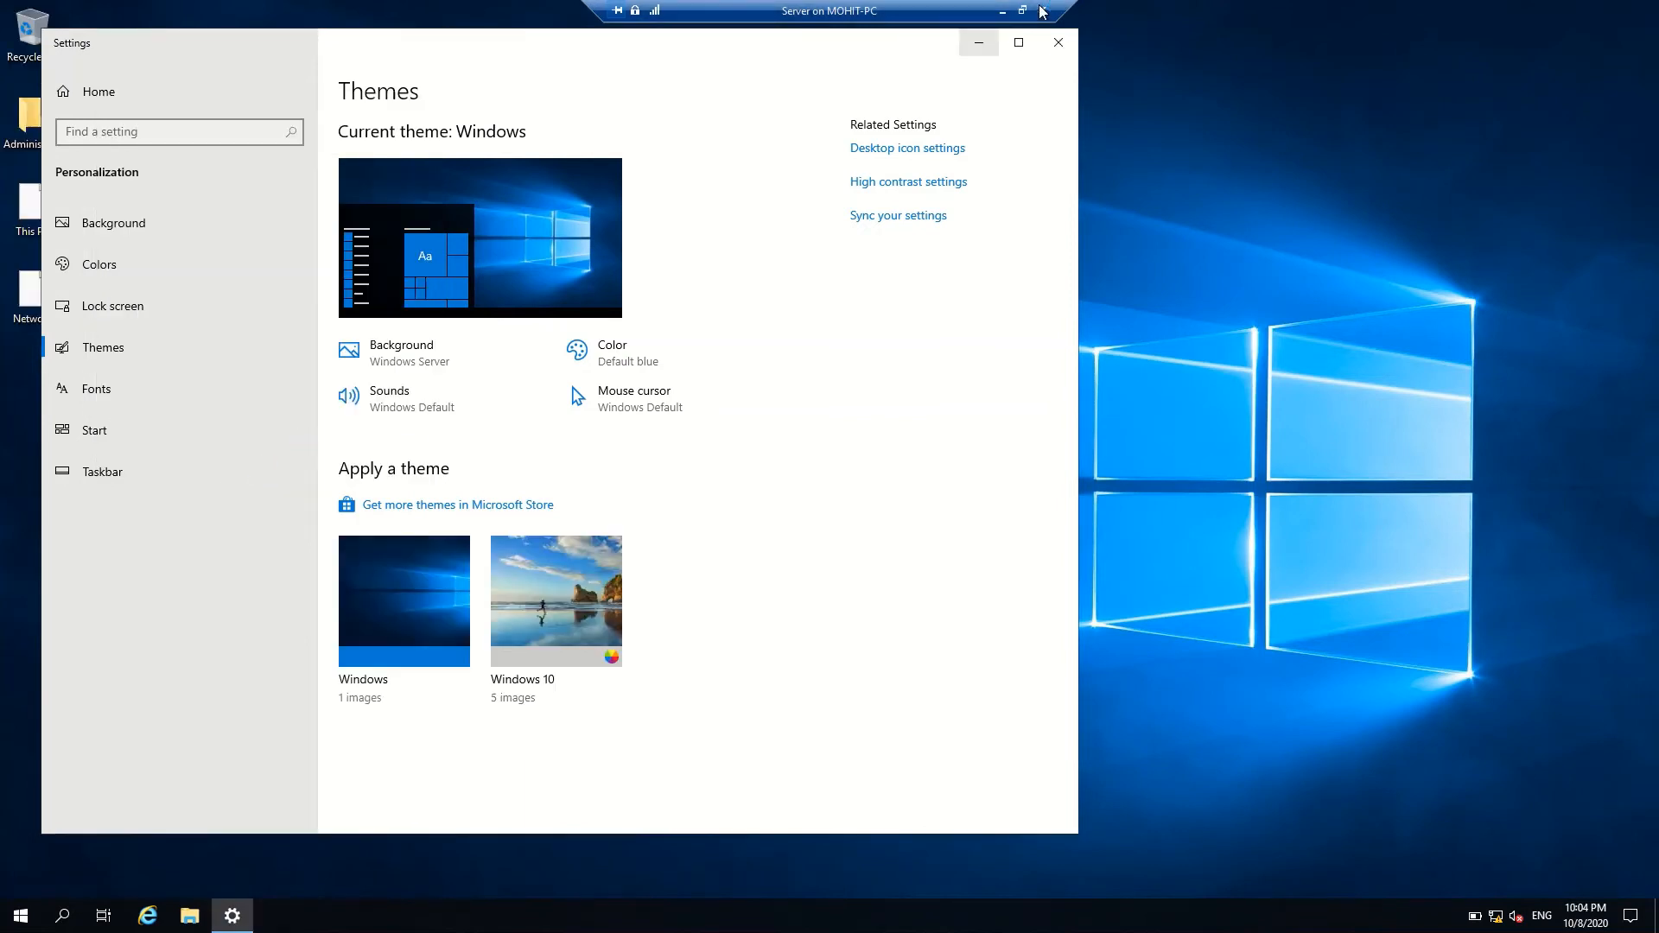
{"action": "left_click", "coordinate": [1059, 44]}
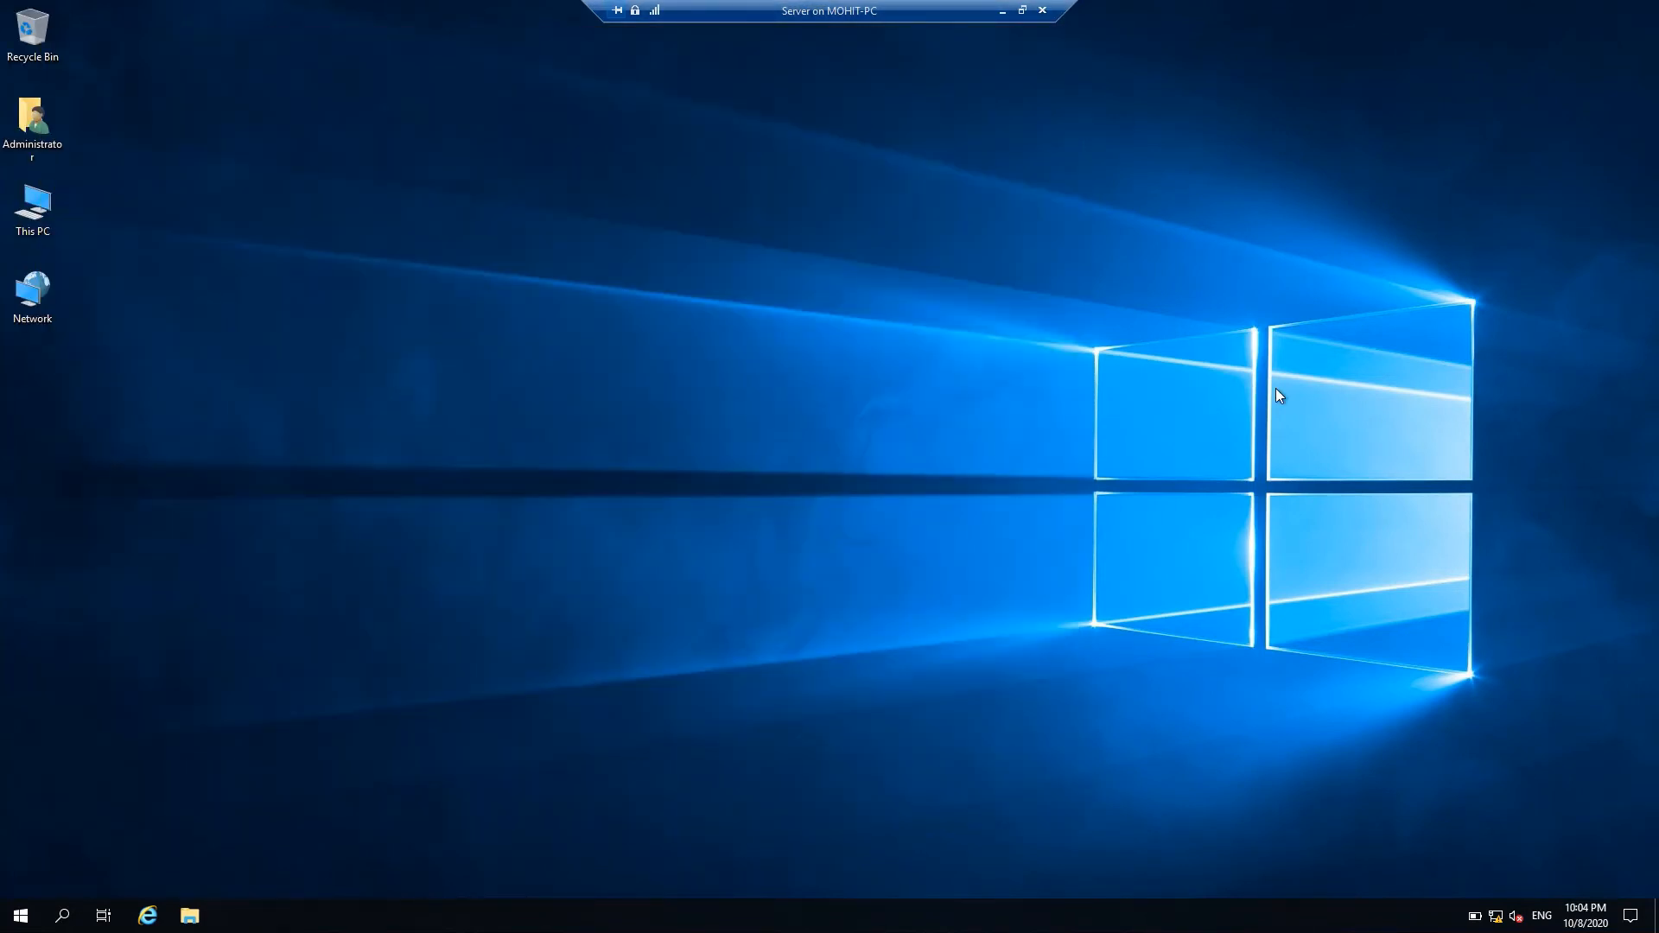
Refresh the desktop, close the Windows Admin Center prompt, and show the Local Server page
{"action": "right_click", "coordinate": [871, 394]}
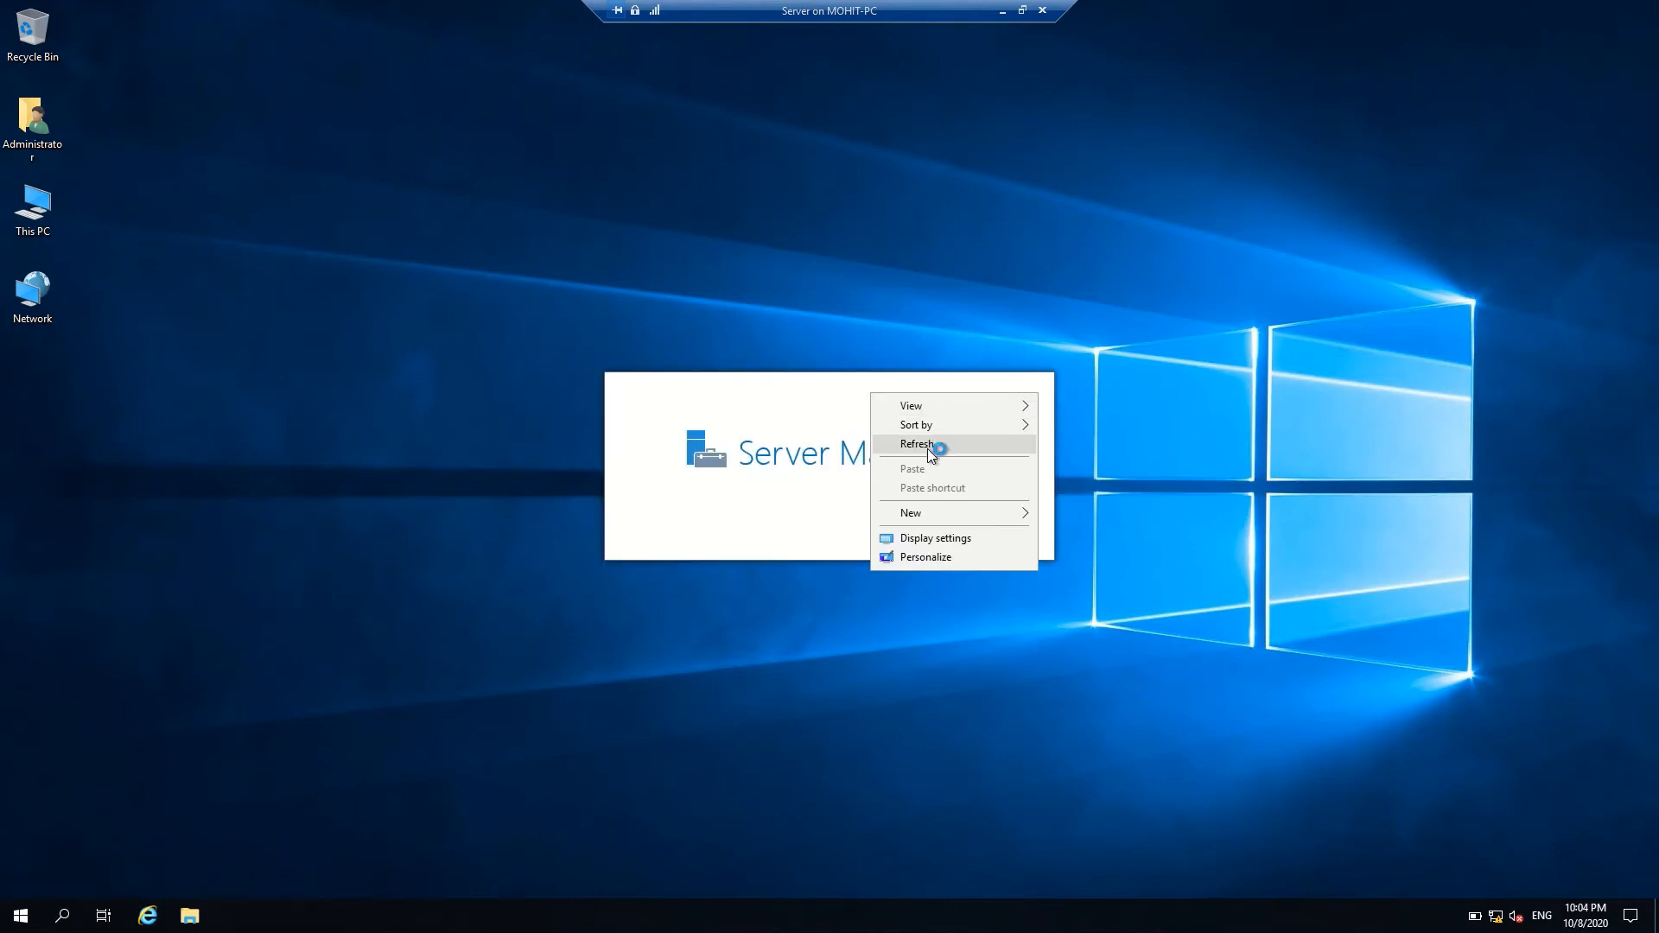
{"action": "left_click", "coordinate": [927, 445]}
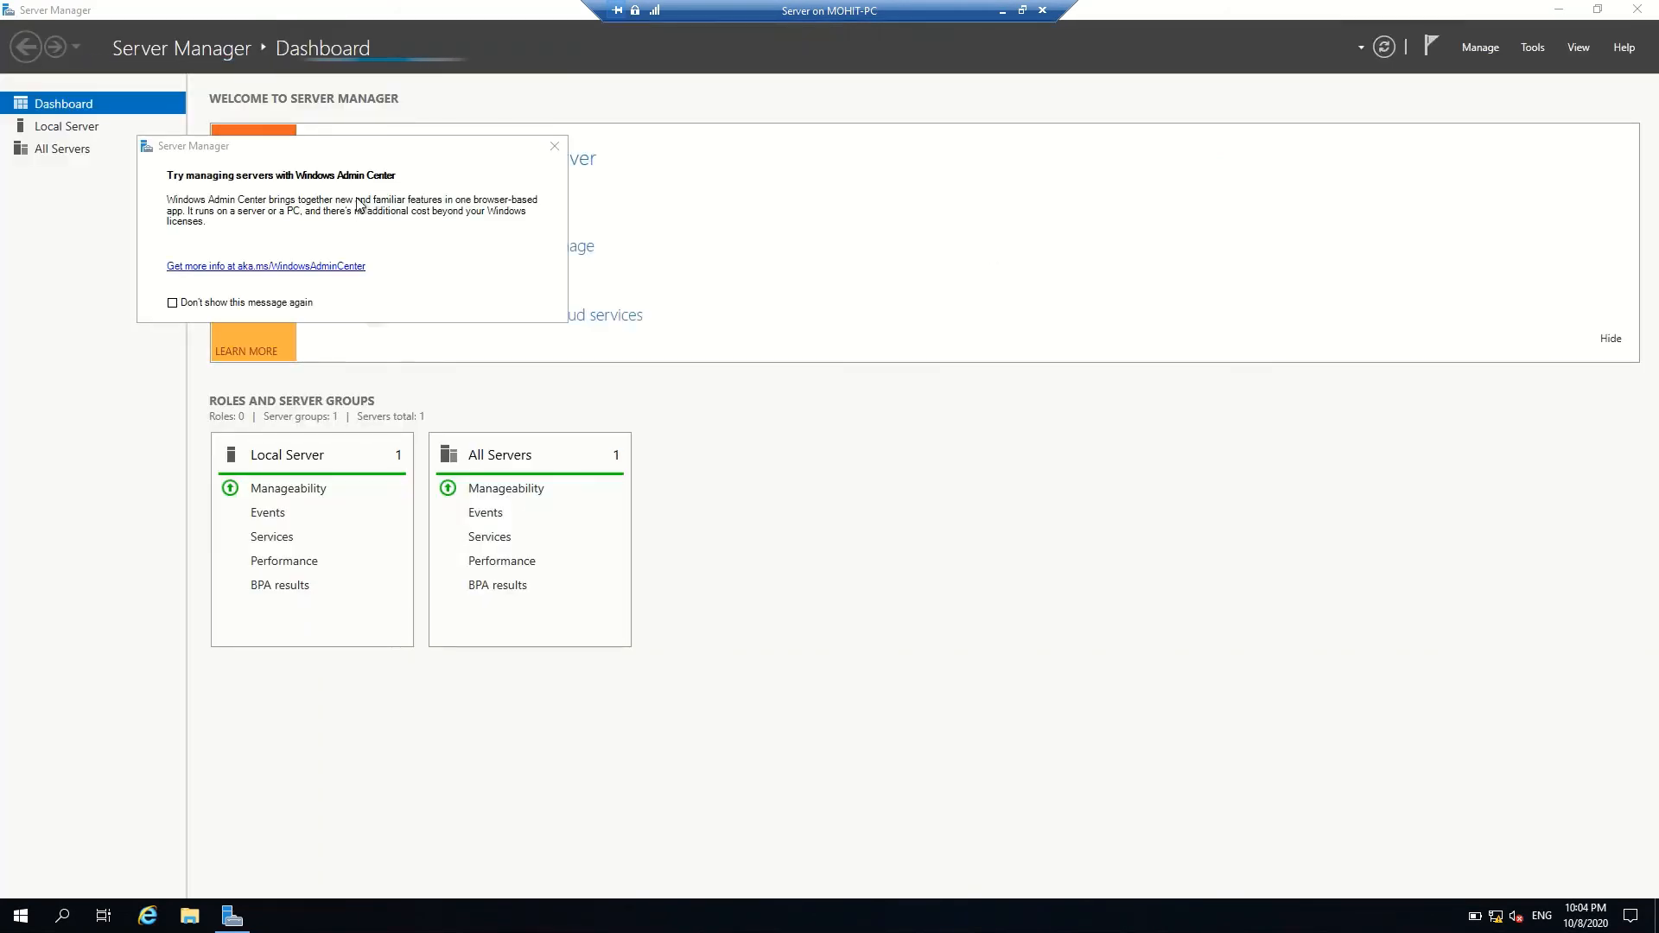
{"action": "left_click", "coordinate": [553, 147]}
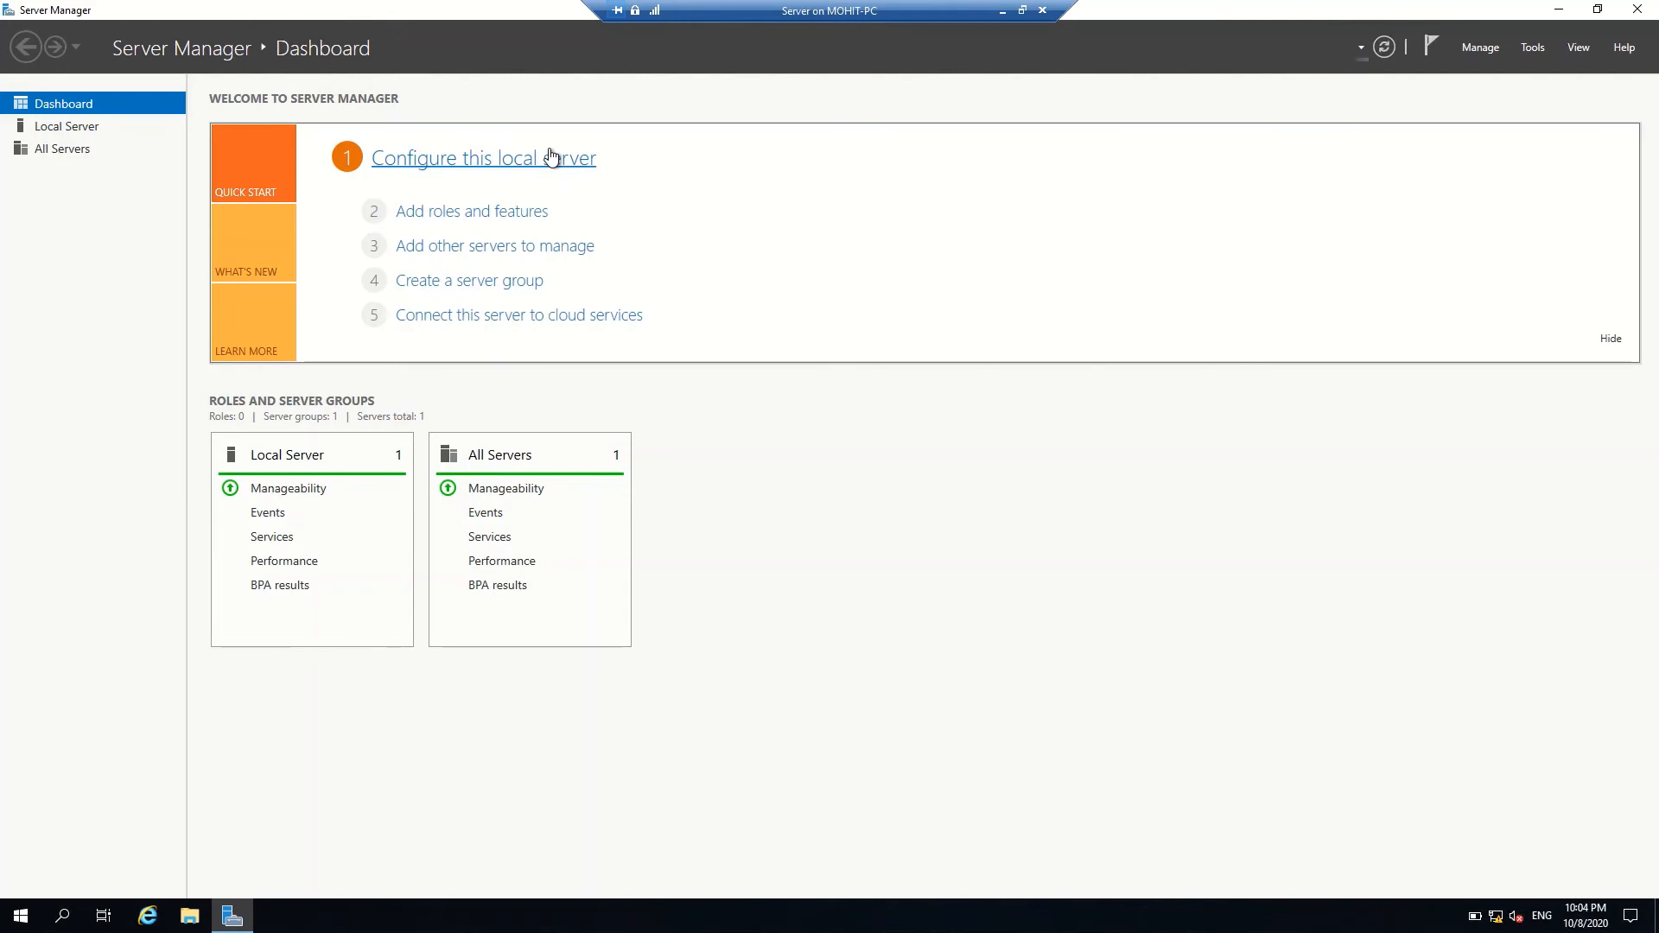
{"action": "left_click", "coordinate": [52, 127]}
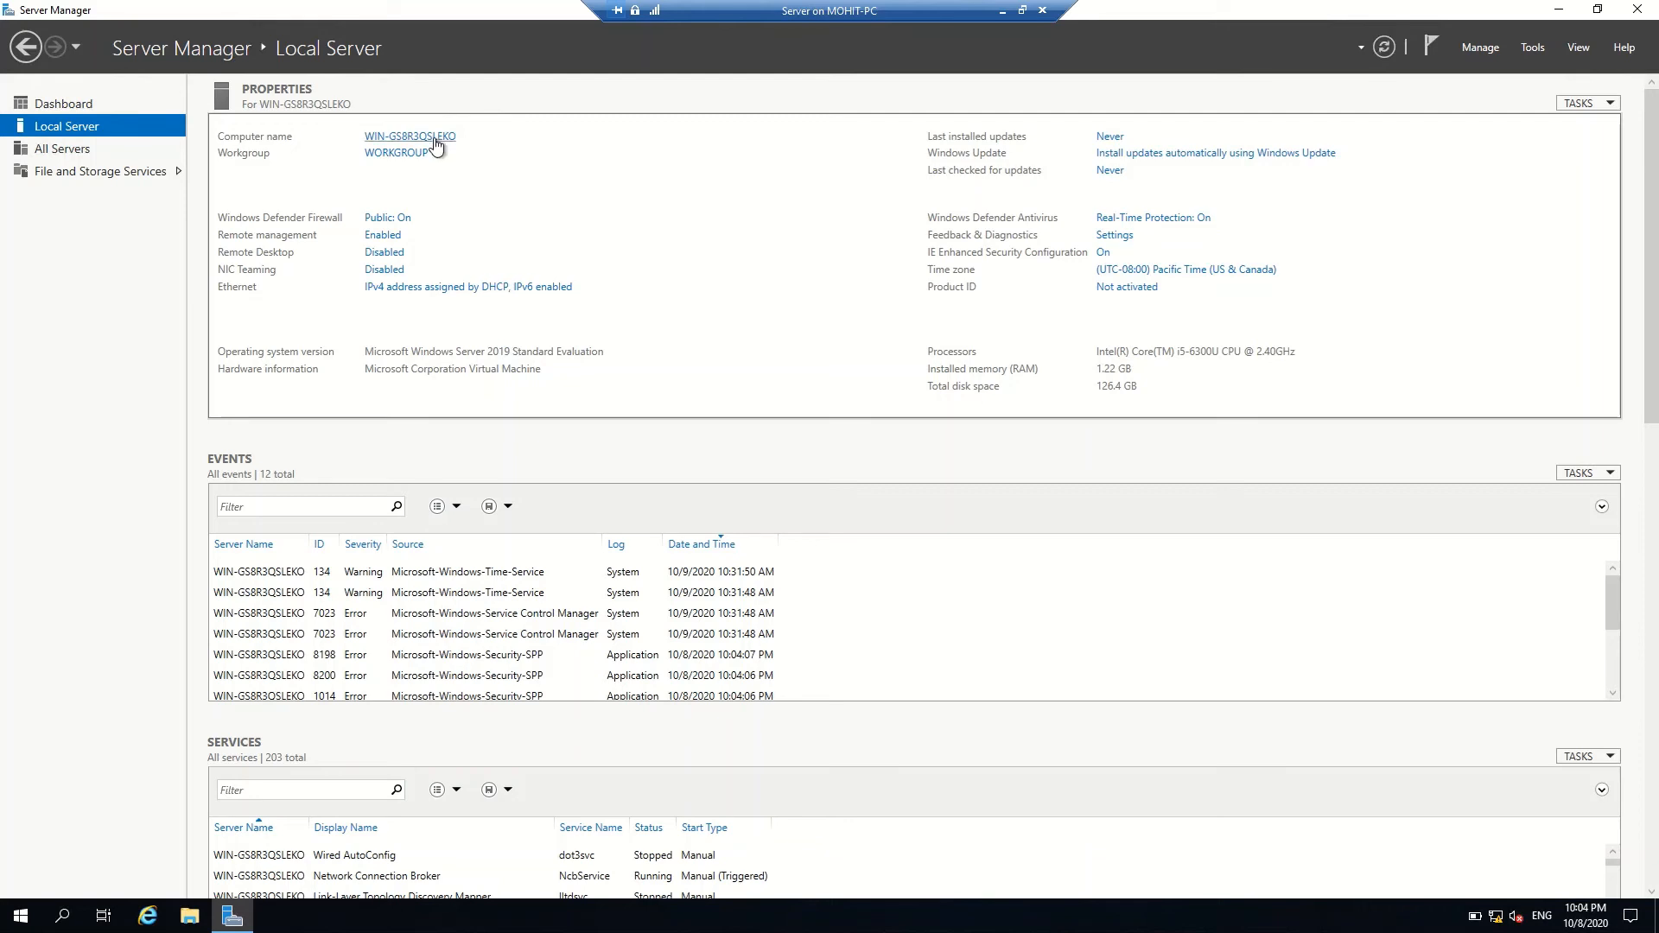
Start the computer rename dialog, then review the adapter's properties in Network & Internet settings
{"action": "left_click", "coordinate": [434, 140]}
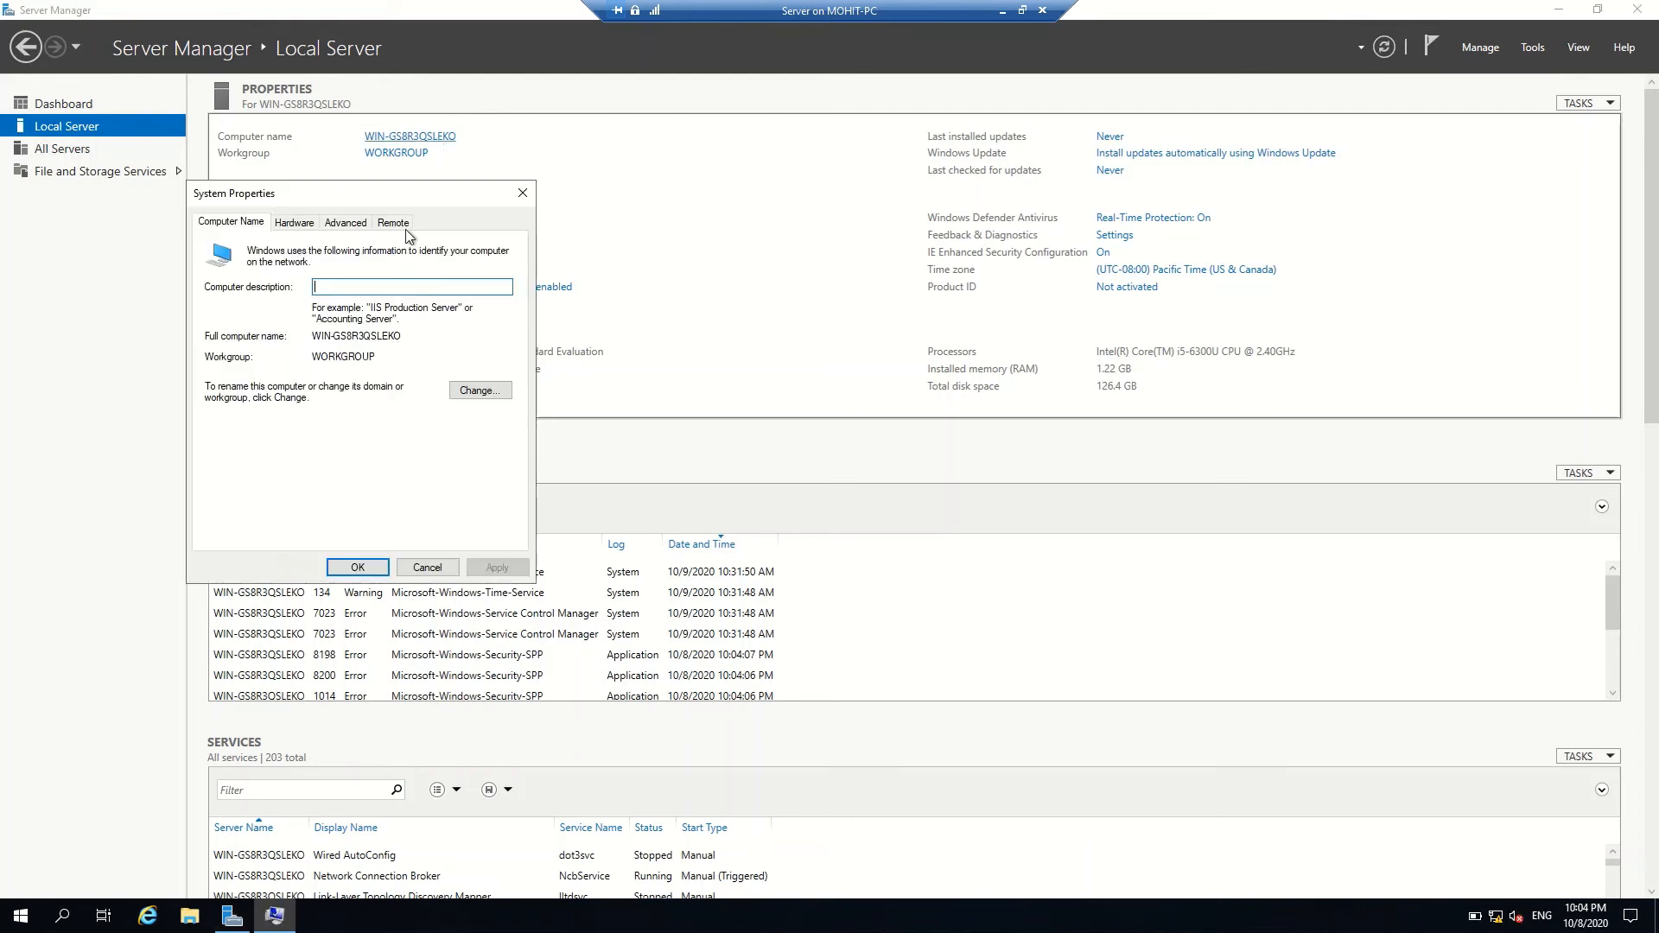
{"action": "left_click", "coordinate": [473, 392]}
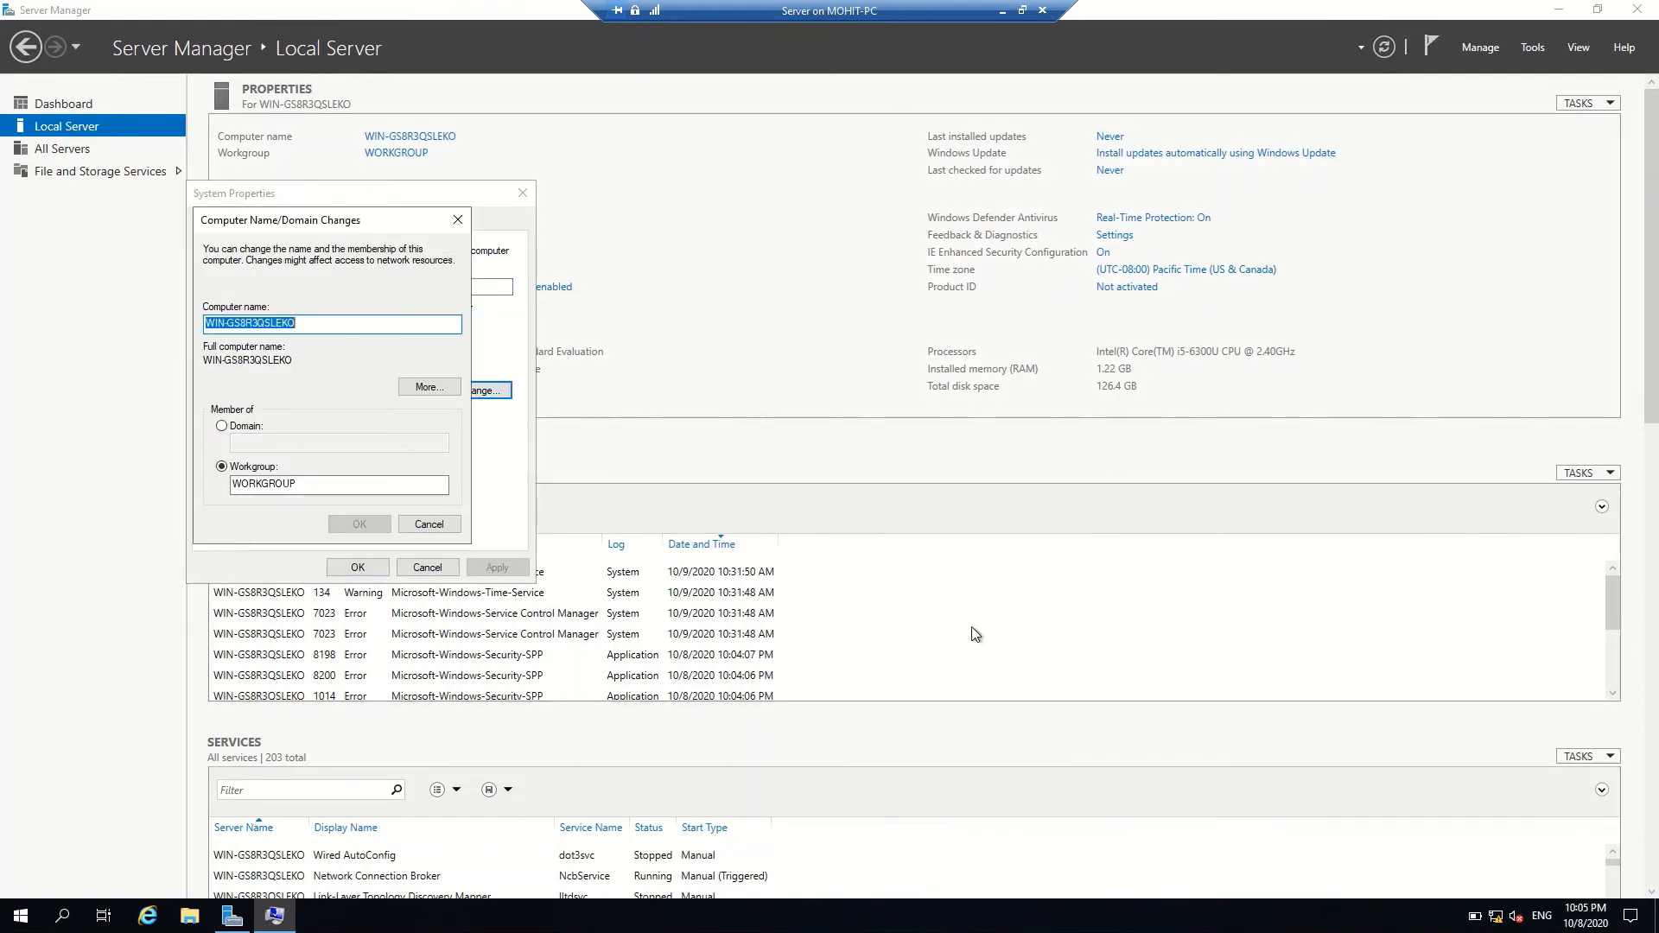
{"action": "left_click", "coordinate": [1496, 918]}
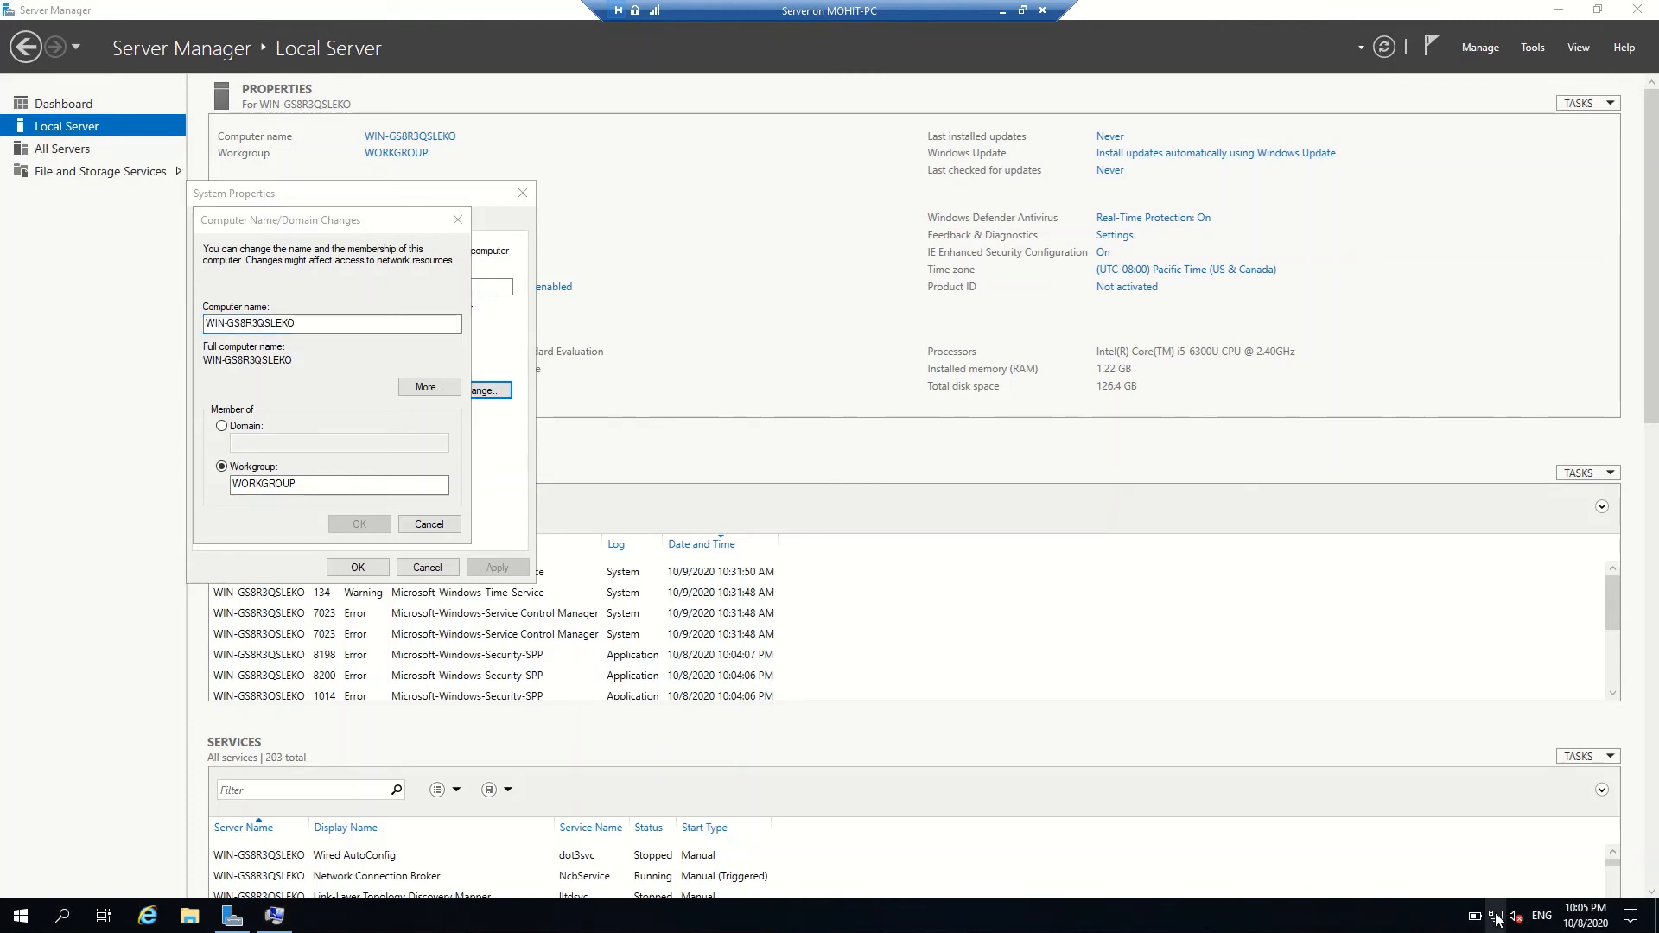
{"action": "left_click", "coordinate": [1490, 896]}
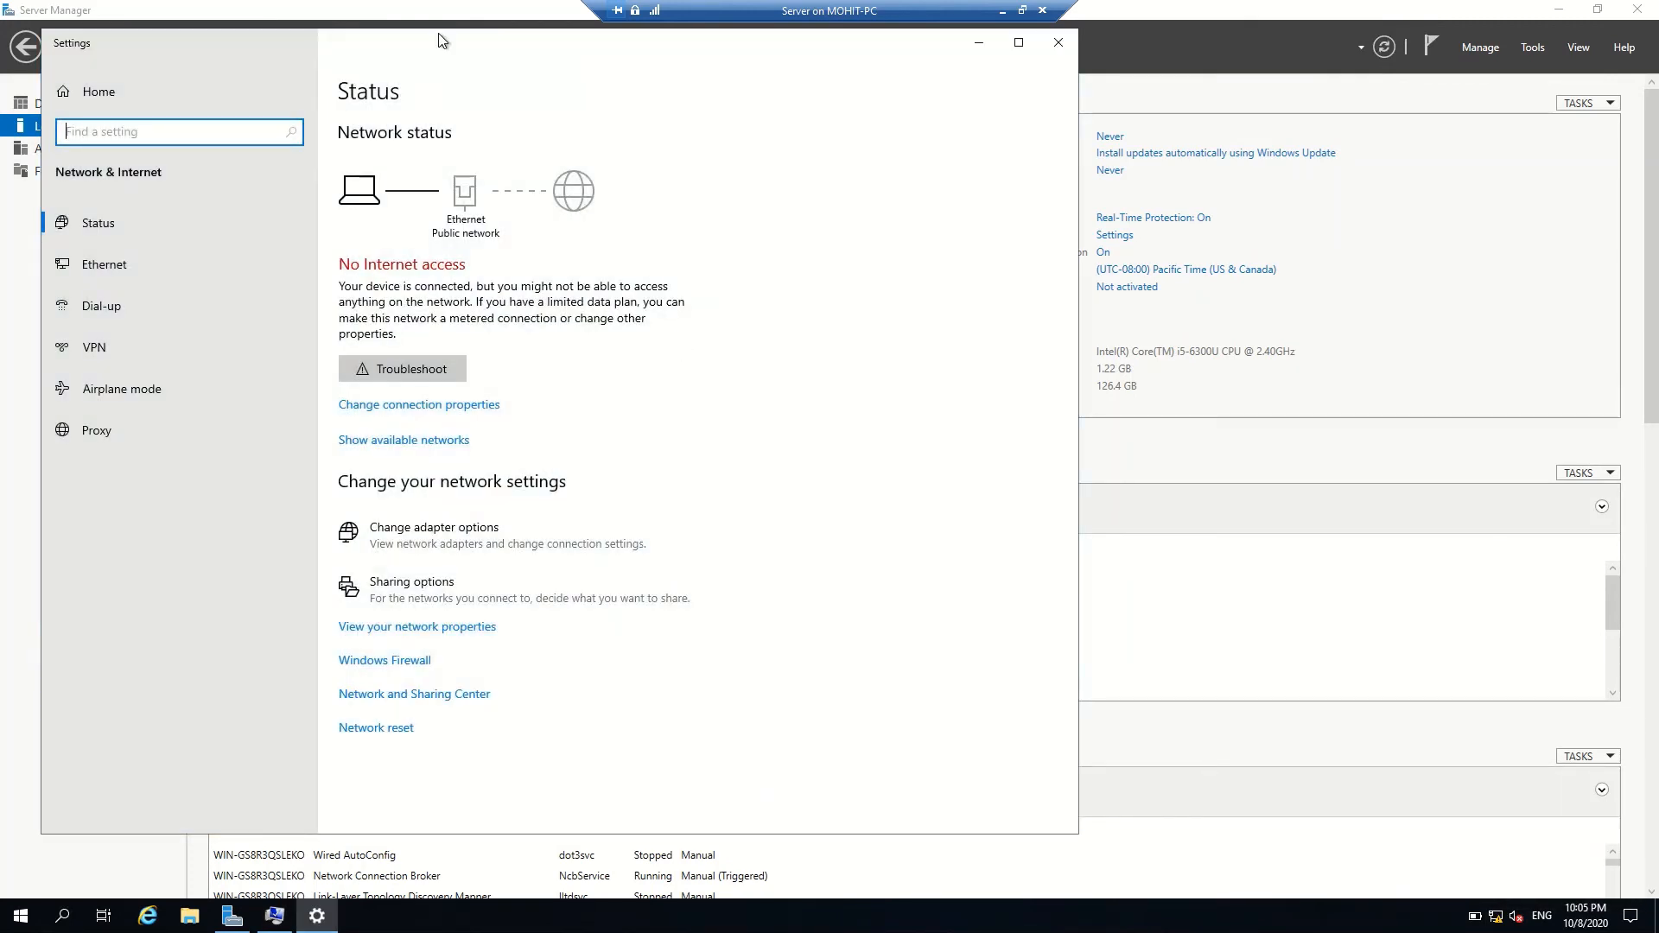
{"action": "left_click_drag", "start_coordinate": [463, 41], "coordinate": [1034, 95]}
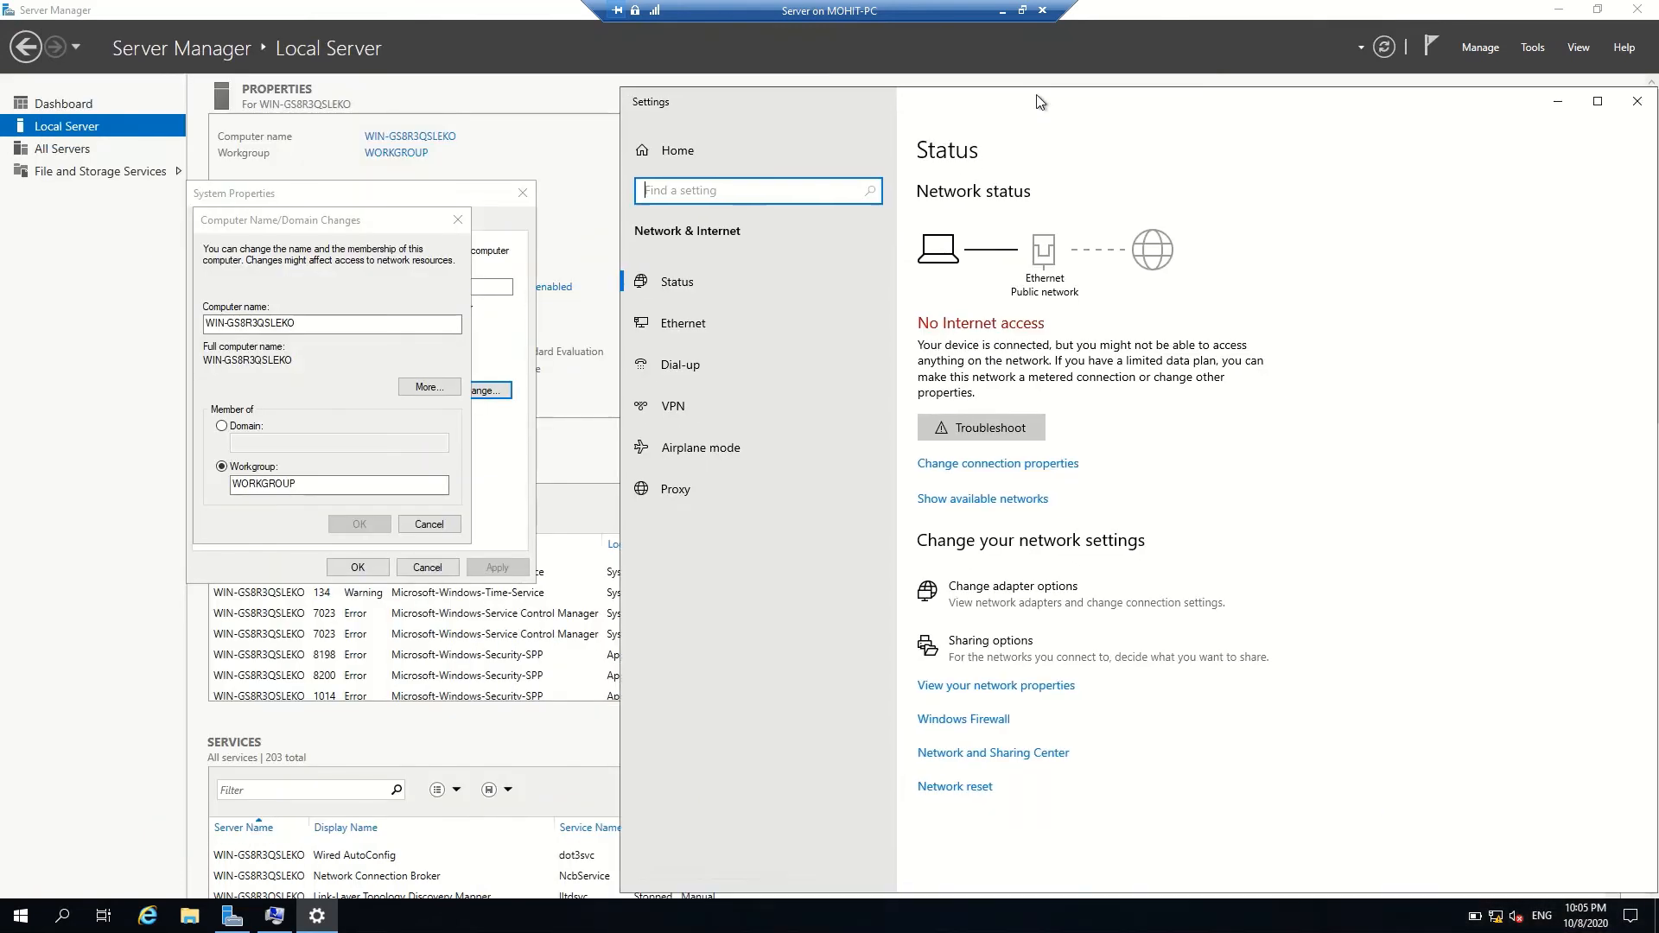
{"action": "left_click", "coordinate": [1007, 687]}
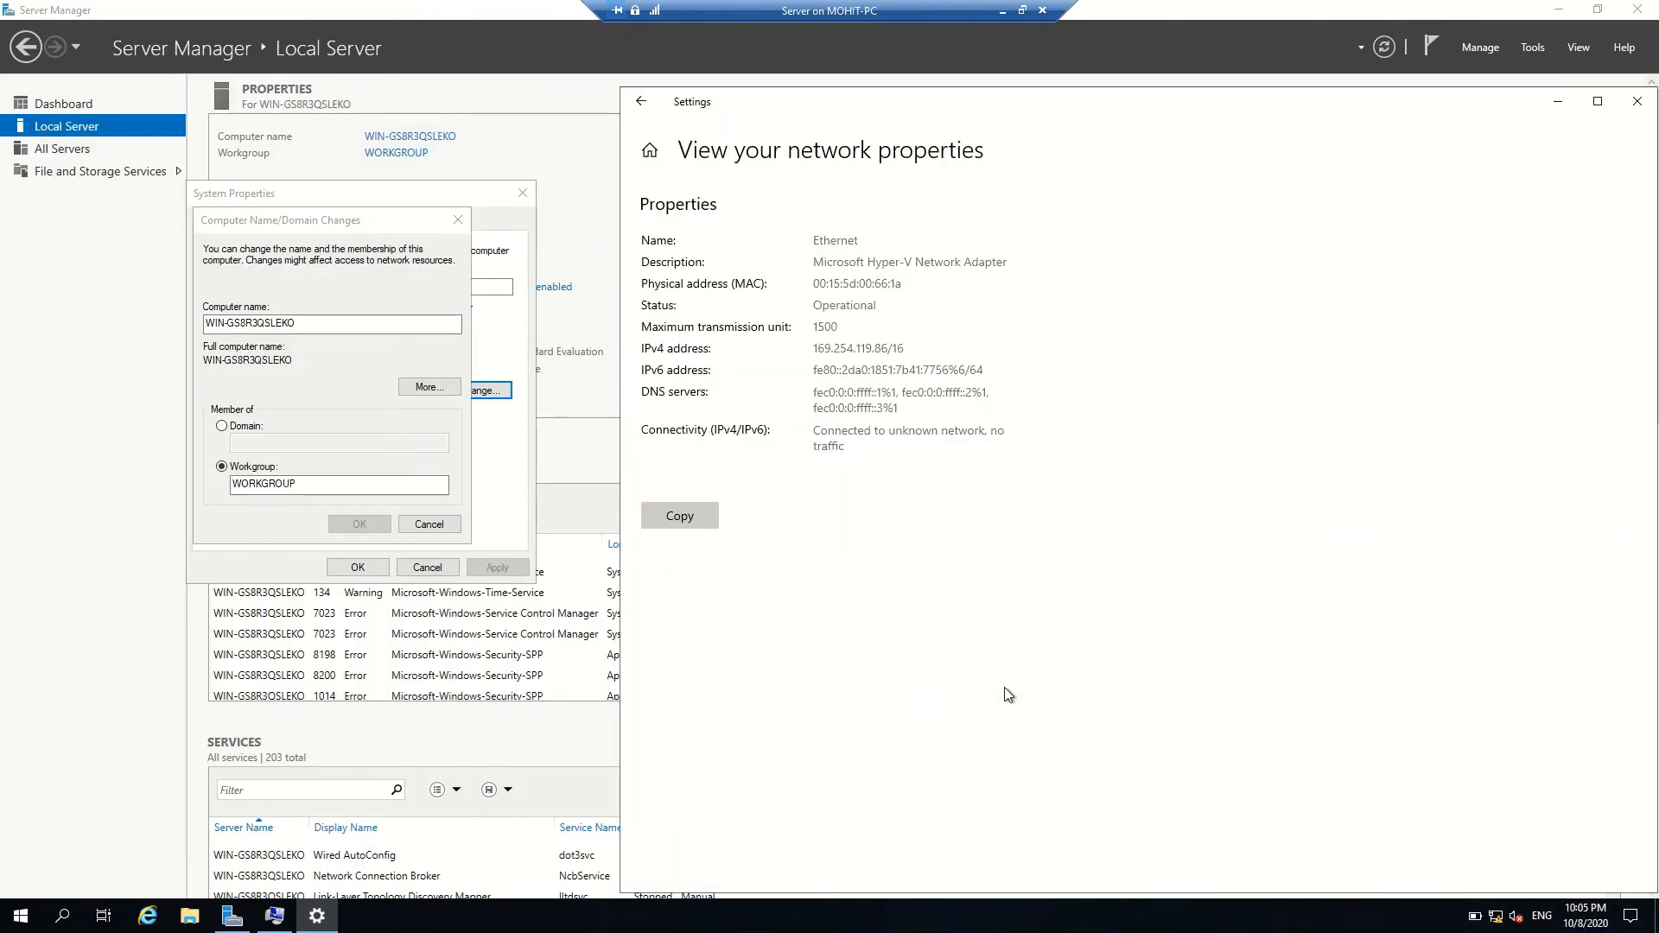
{"action": "left_click", "coordinate": [648, 104]}
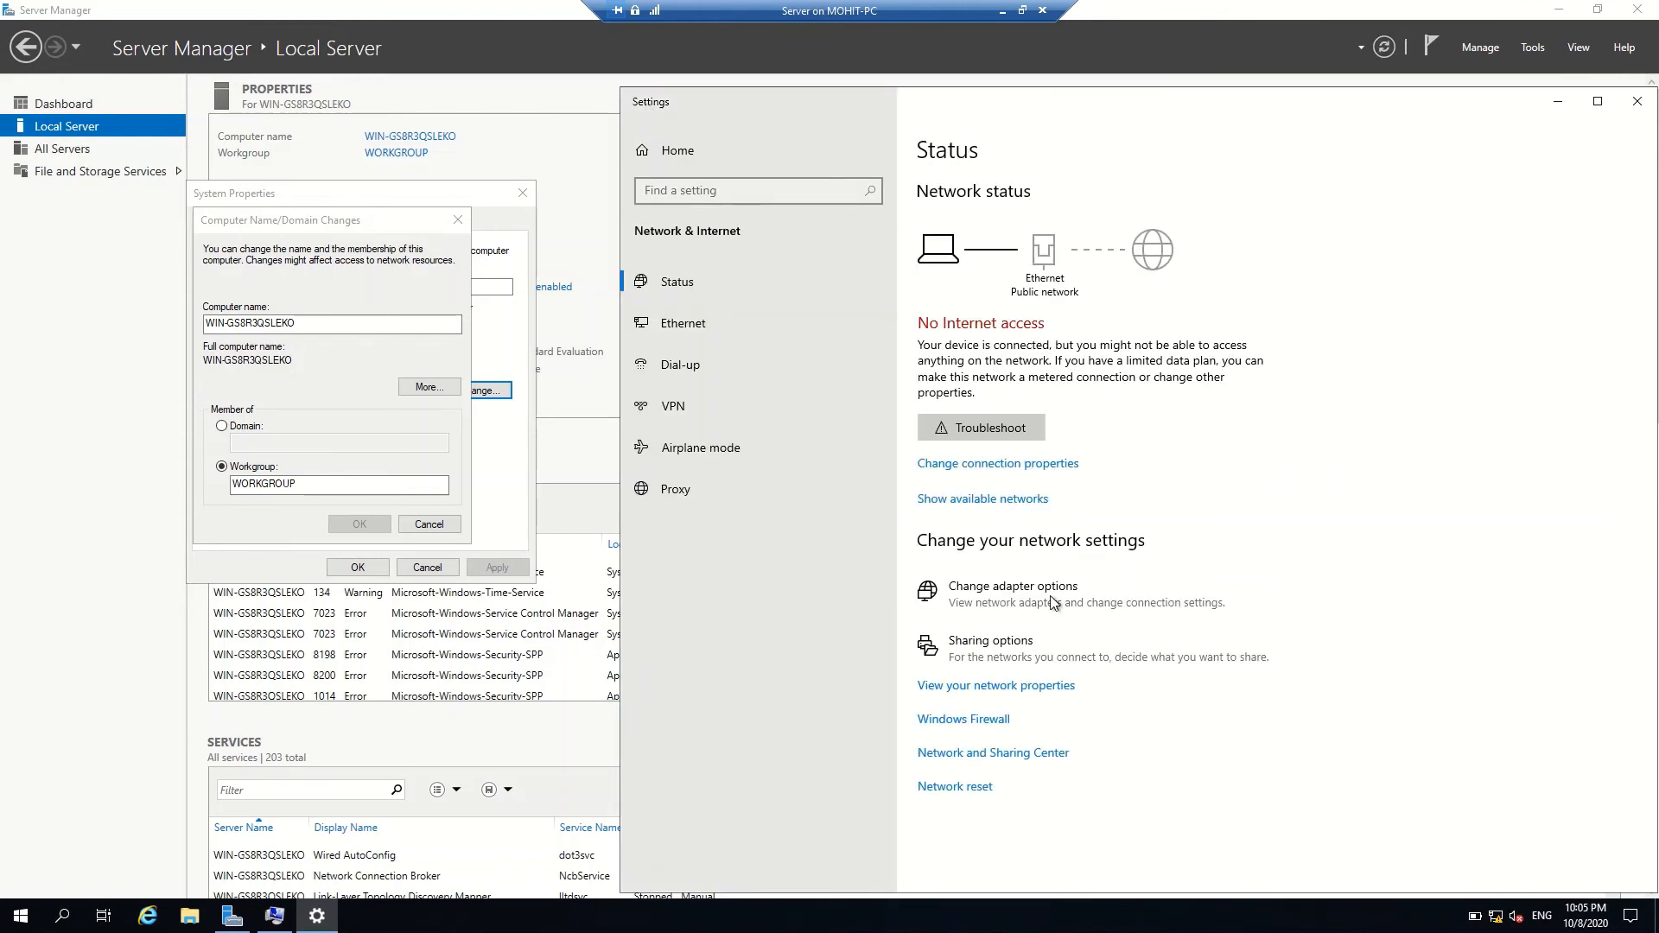
Review the Ethernet connection details, then open the adapter's Internet Protocol Version 4 properties
{"action": "left_click", "coordinate": [988, 760]}
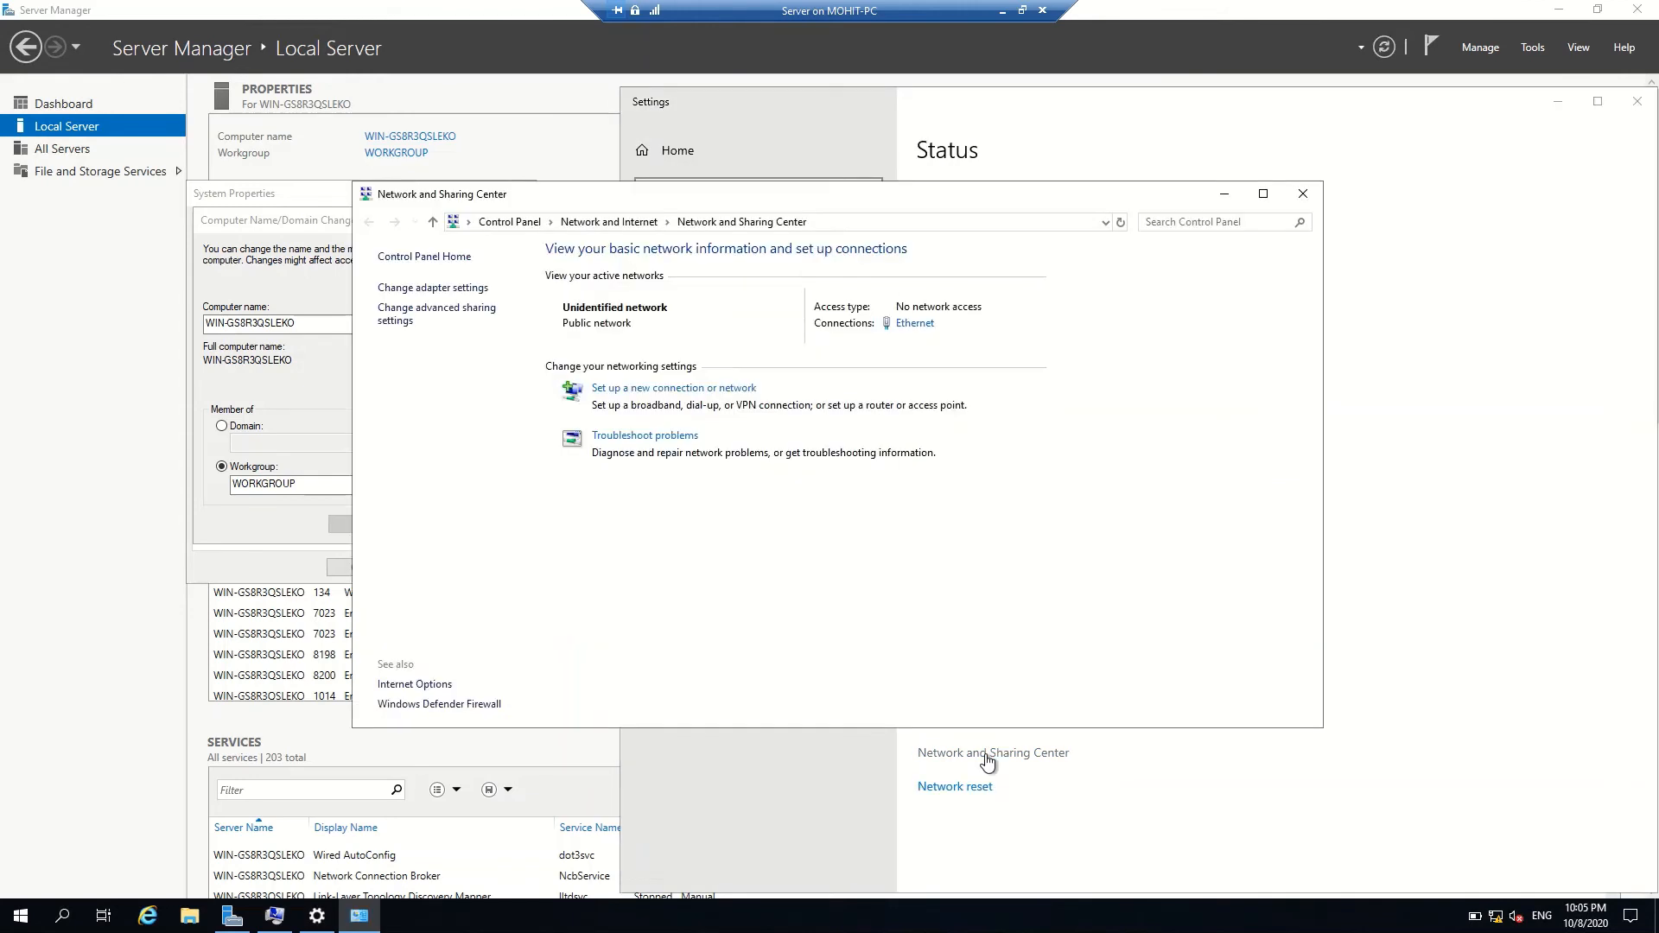
{"action": "left_click", "coordinate": [918, 326]}
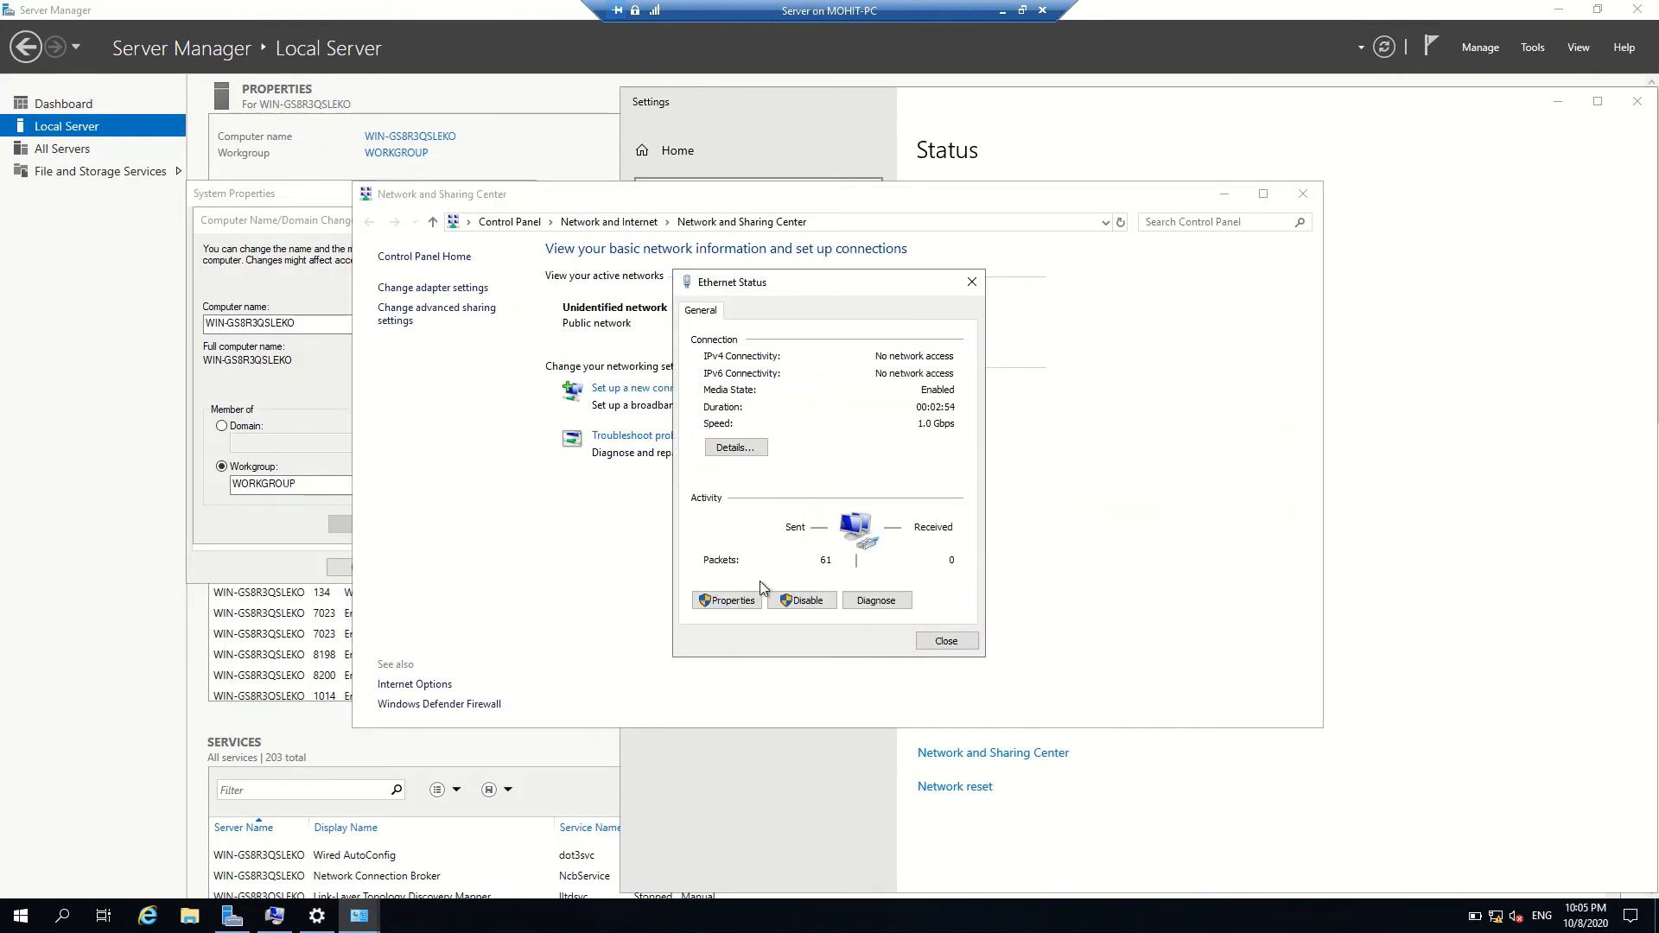
{"action": "left_click", "coordinate": [750, 448]}
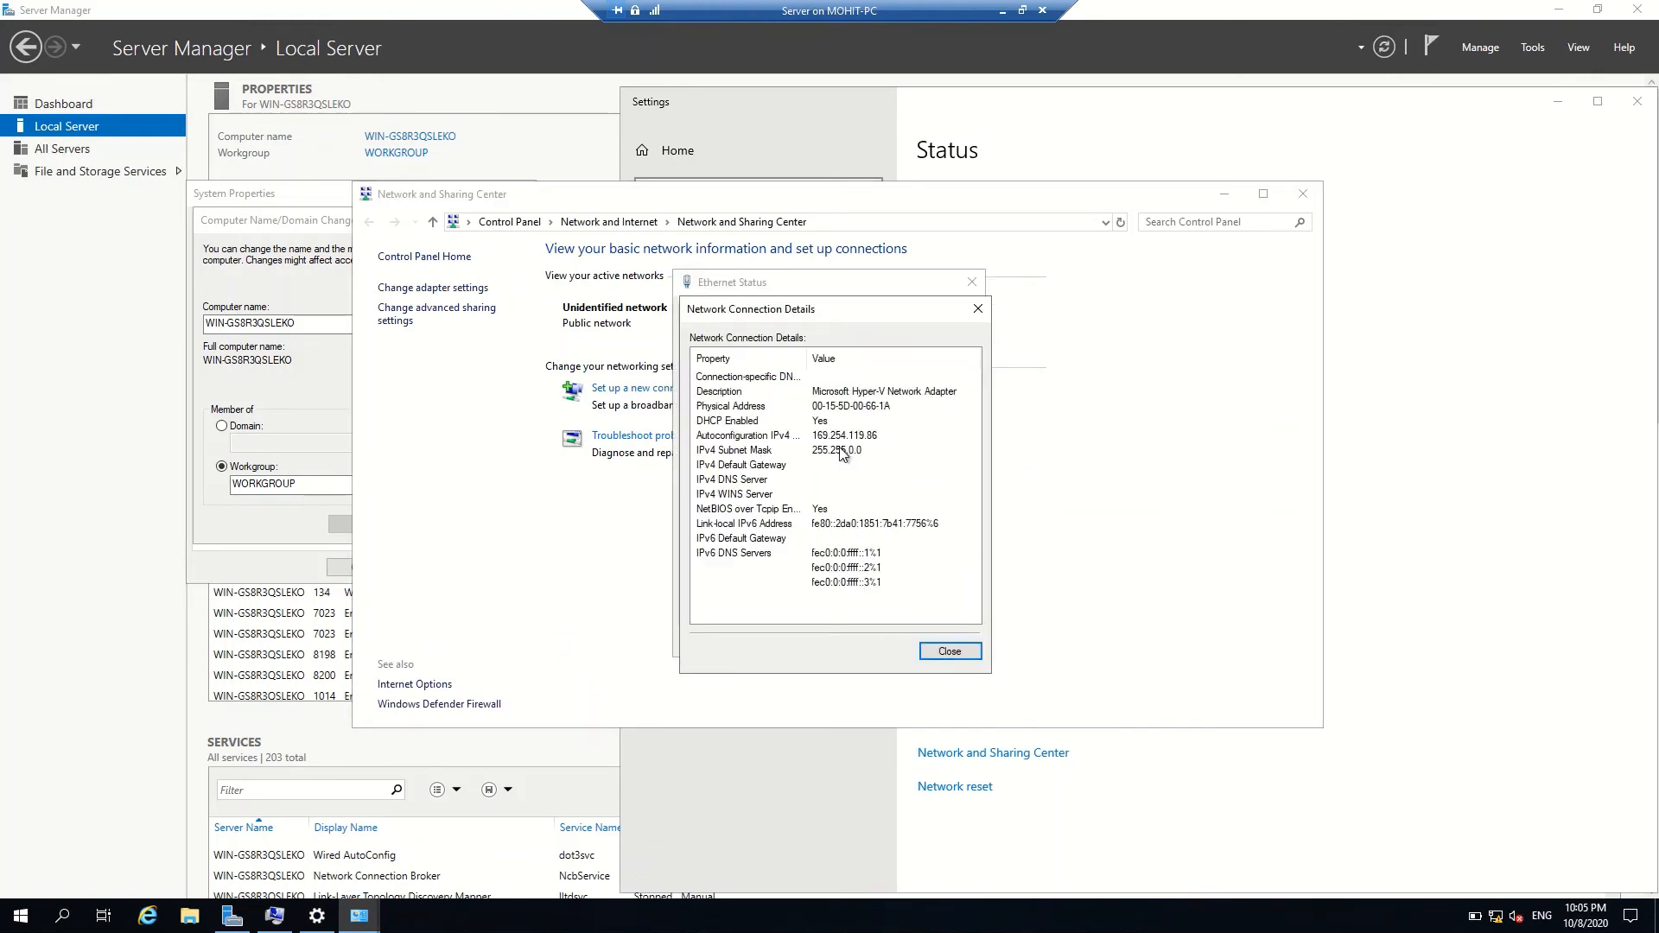
{"action": "left_click", "coordinate": [977, 309]}
{"action": "left_click", "coordinate": [730, 600]}
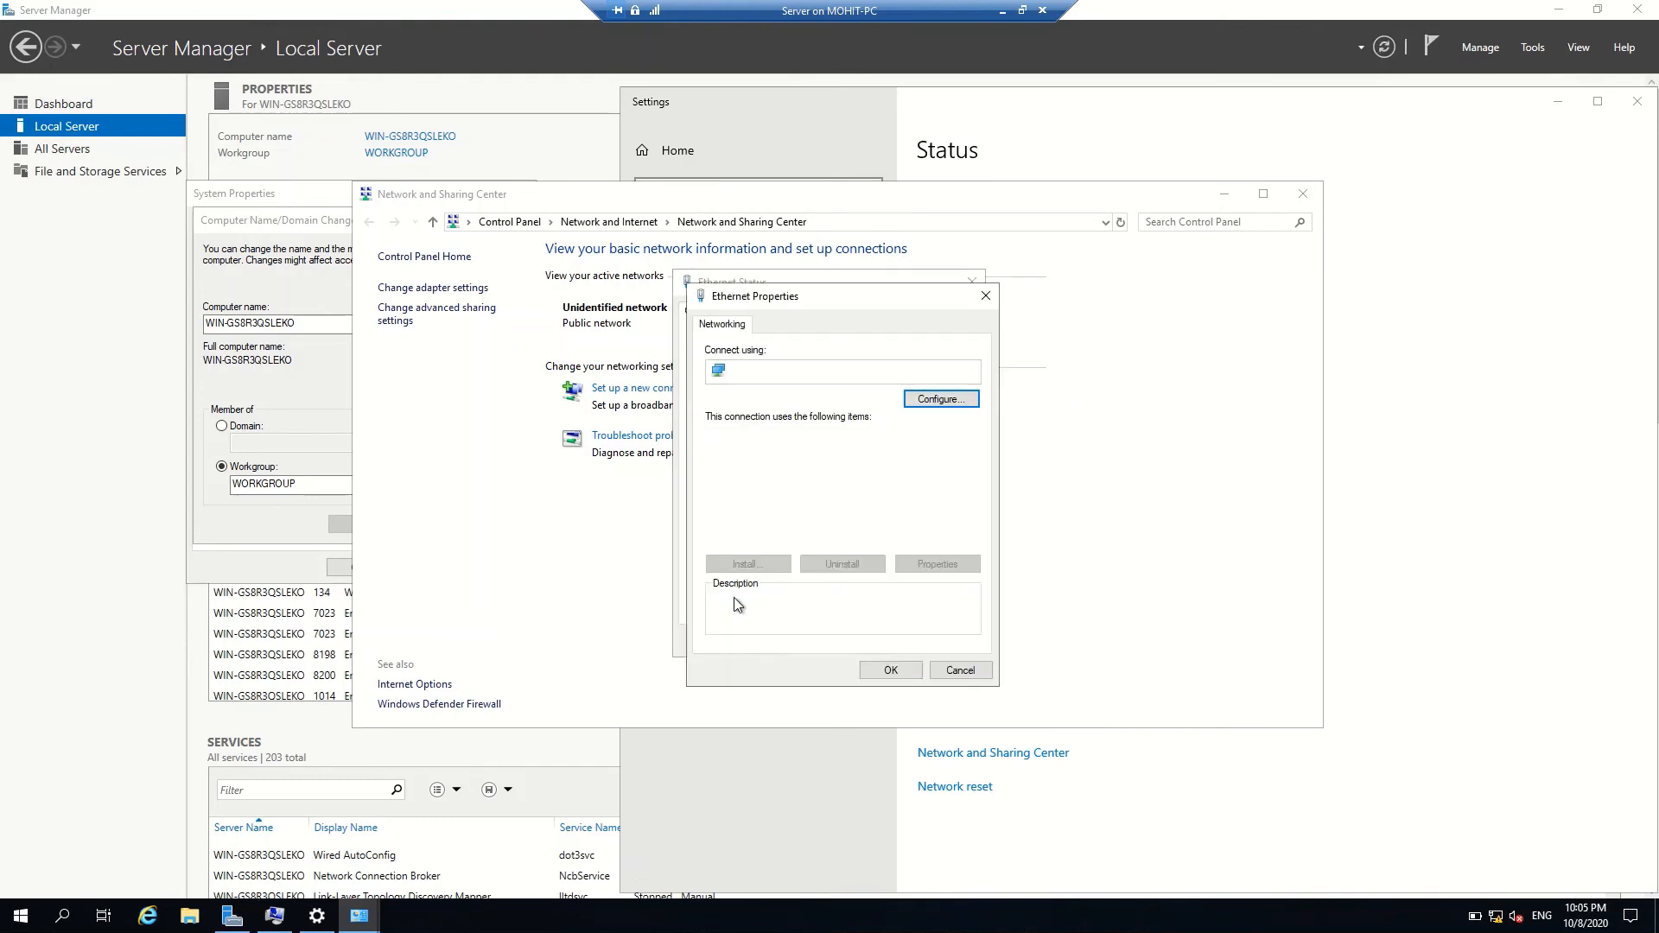
{"action": "left_click", "coordinate": [821, 481]}
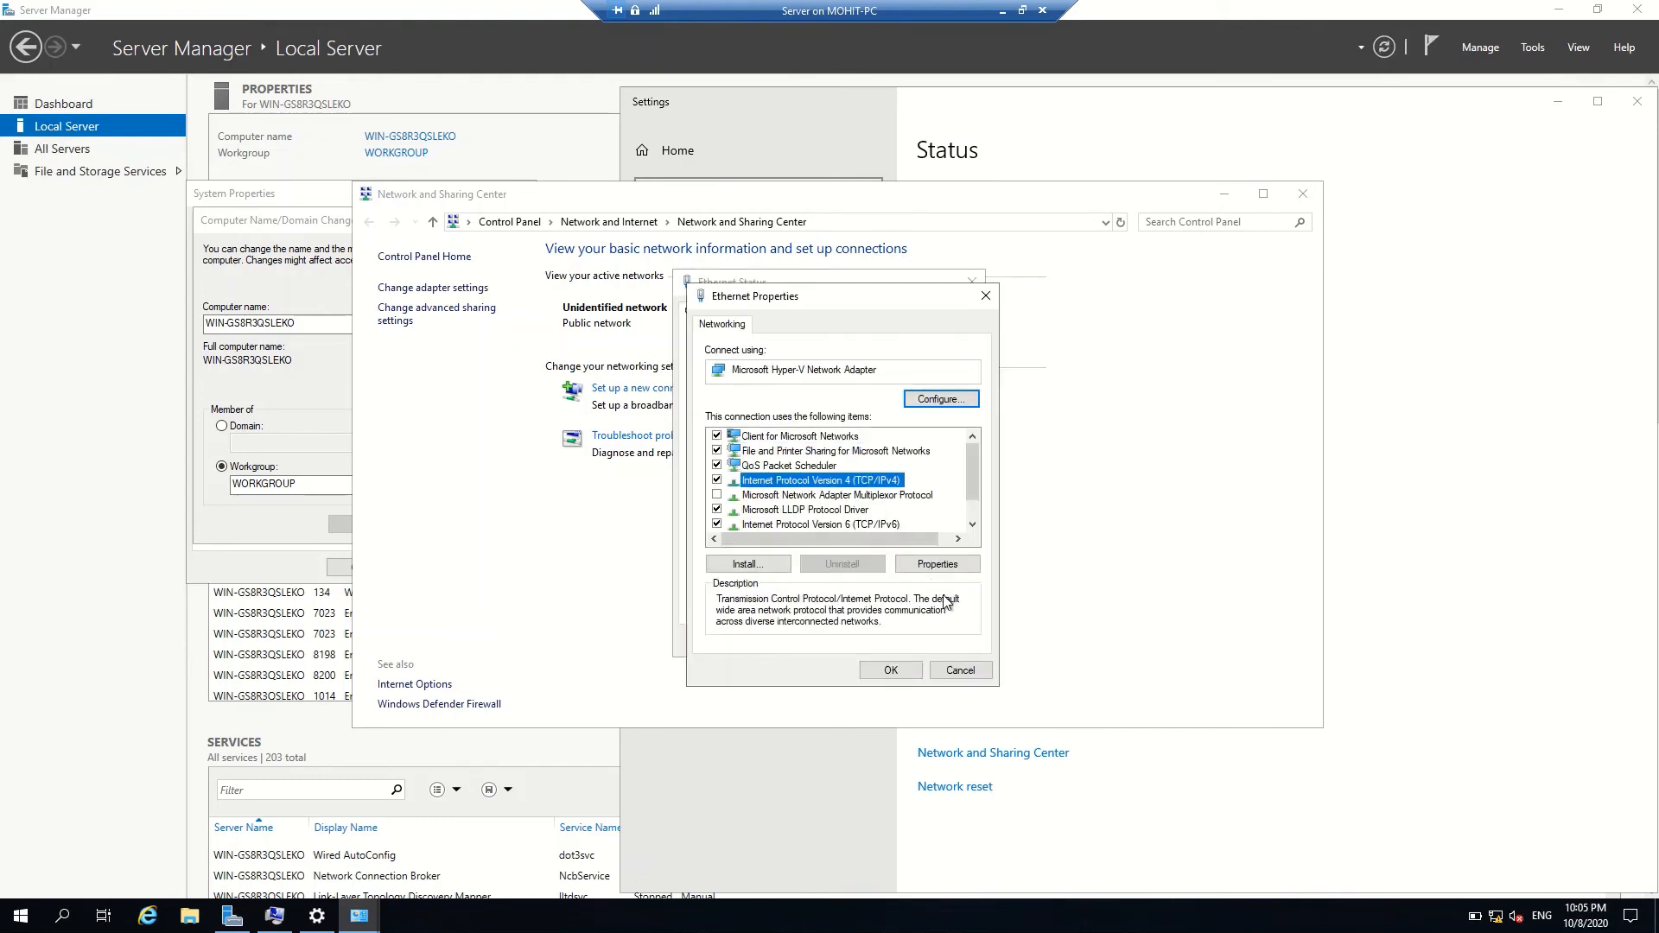
{"action": "left_click", "coordinate": [940, 565]}
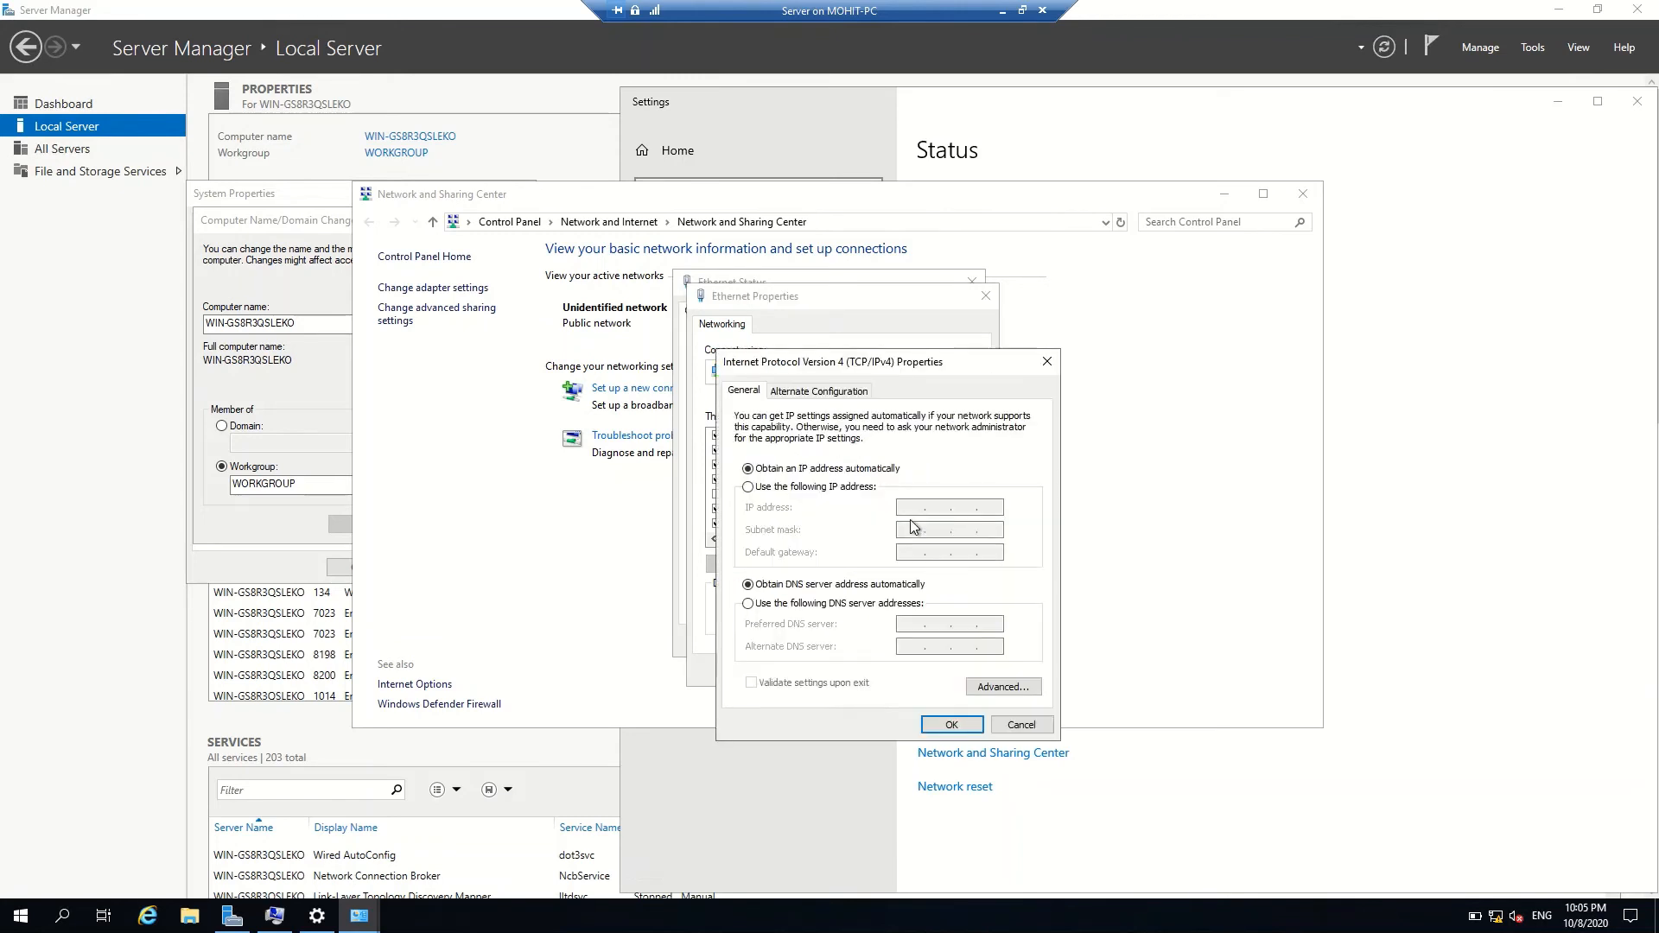
Set static IP 192.168.20.2, mask 255.255.255.0, gateway 192.168.20.1 plus DNS, and apply
{"action": "left_click", "coordinate": [844, 489]}
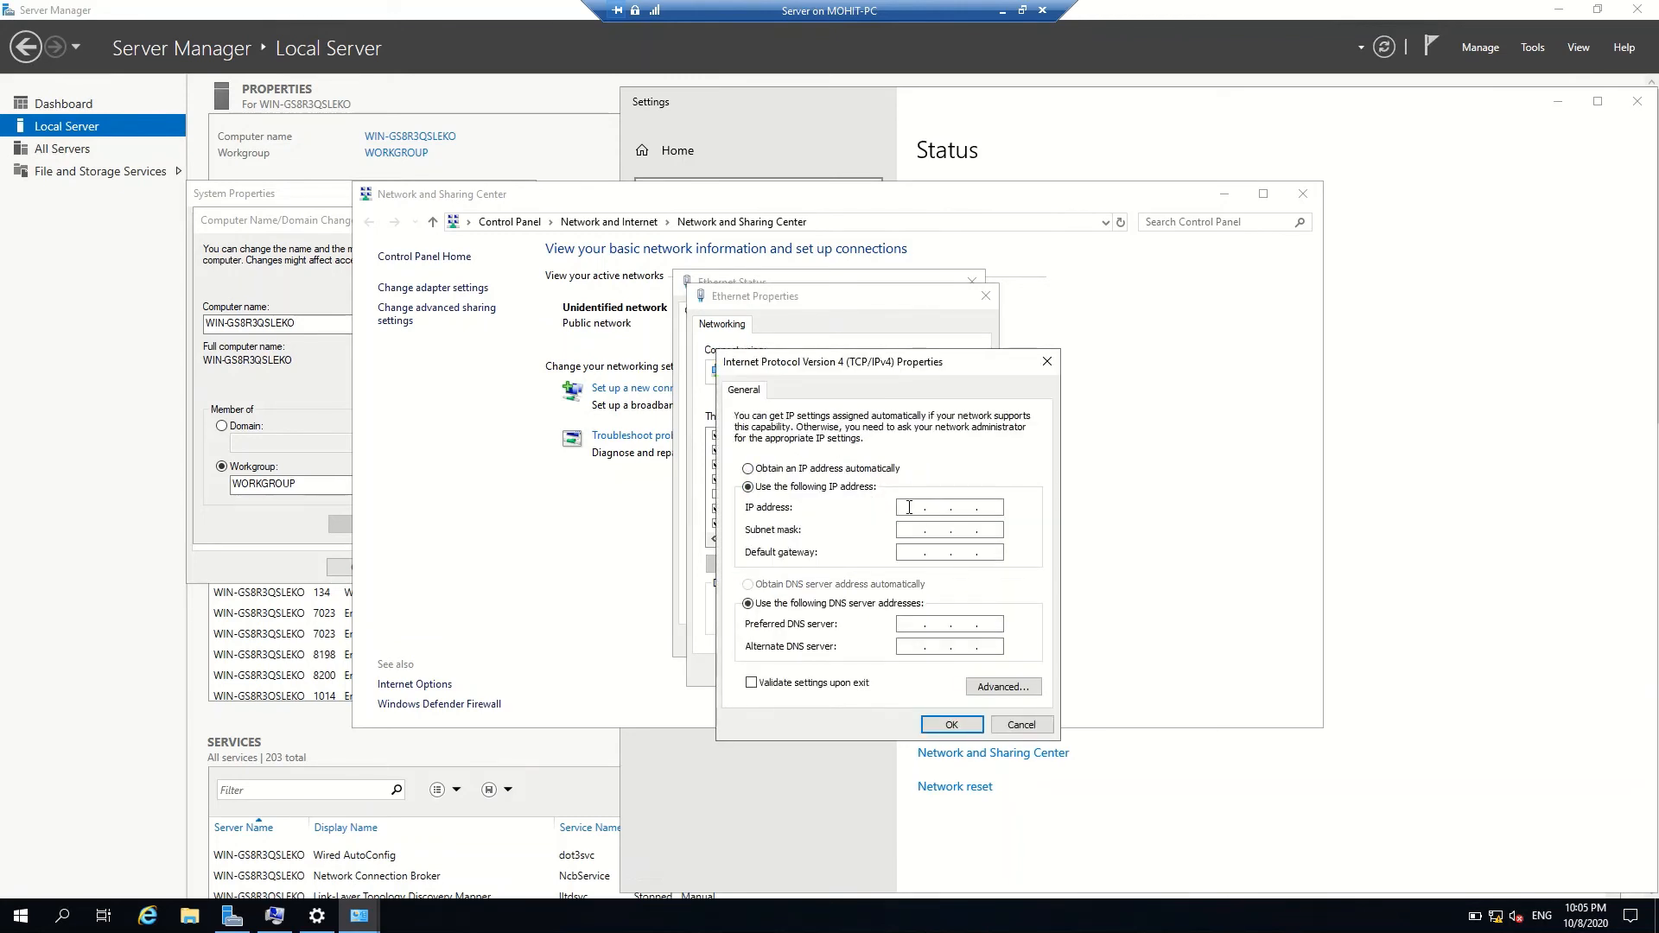
{"action": "left_click", "coordinate": [910, 507]}
{"action": "type", "text": "192 . 168 . 20 . 2"}
{"action": "left_click", "coordinate": [911, 530]}
{"action": "left_click", "coordinate": [915, 553]}
{"action": "type", "text": "192 . 168 . 20"}
{"action": "left_click", "coordinate": [911, 626]}
{"action": "type", "text": "19216820"}
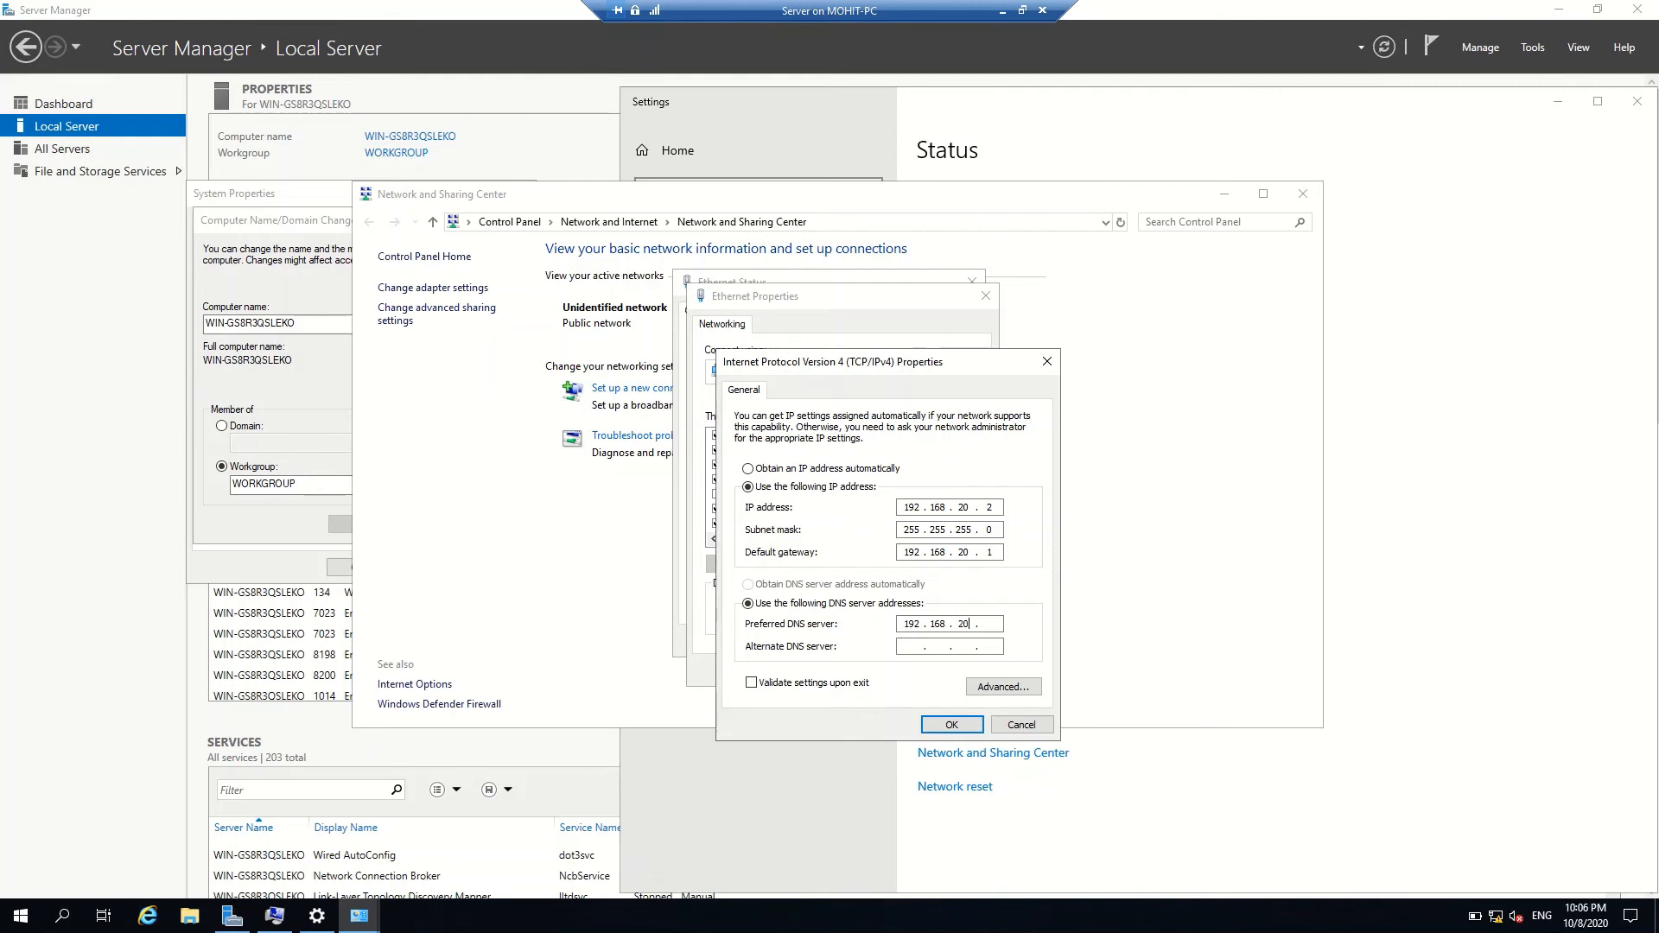
{"action": "type", "text": "2"}
{"action": "type", "text": "192"}
{"action": "type", "text": "168"}
{"action": "type", "text": "20 . 1"}
{"action": "left_click", "coordinate": [948, 726]}
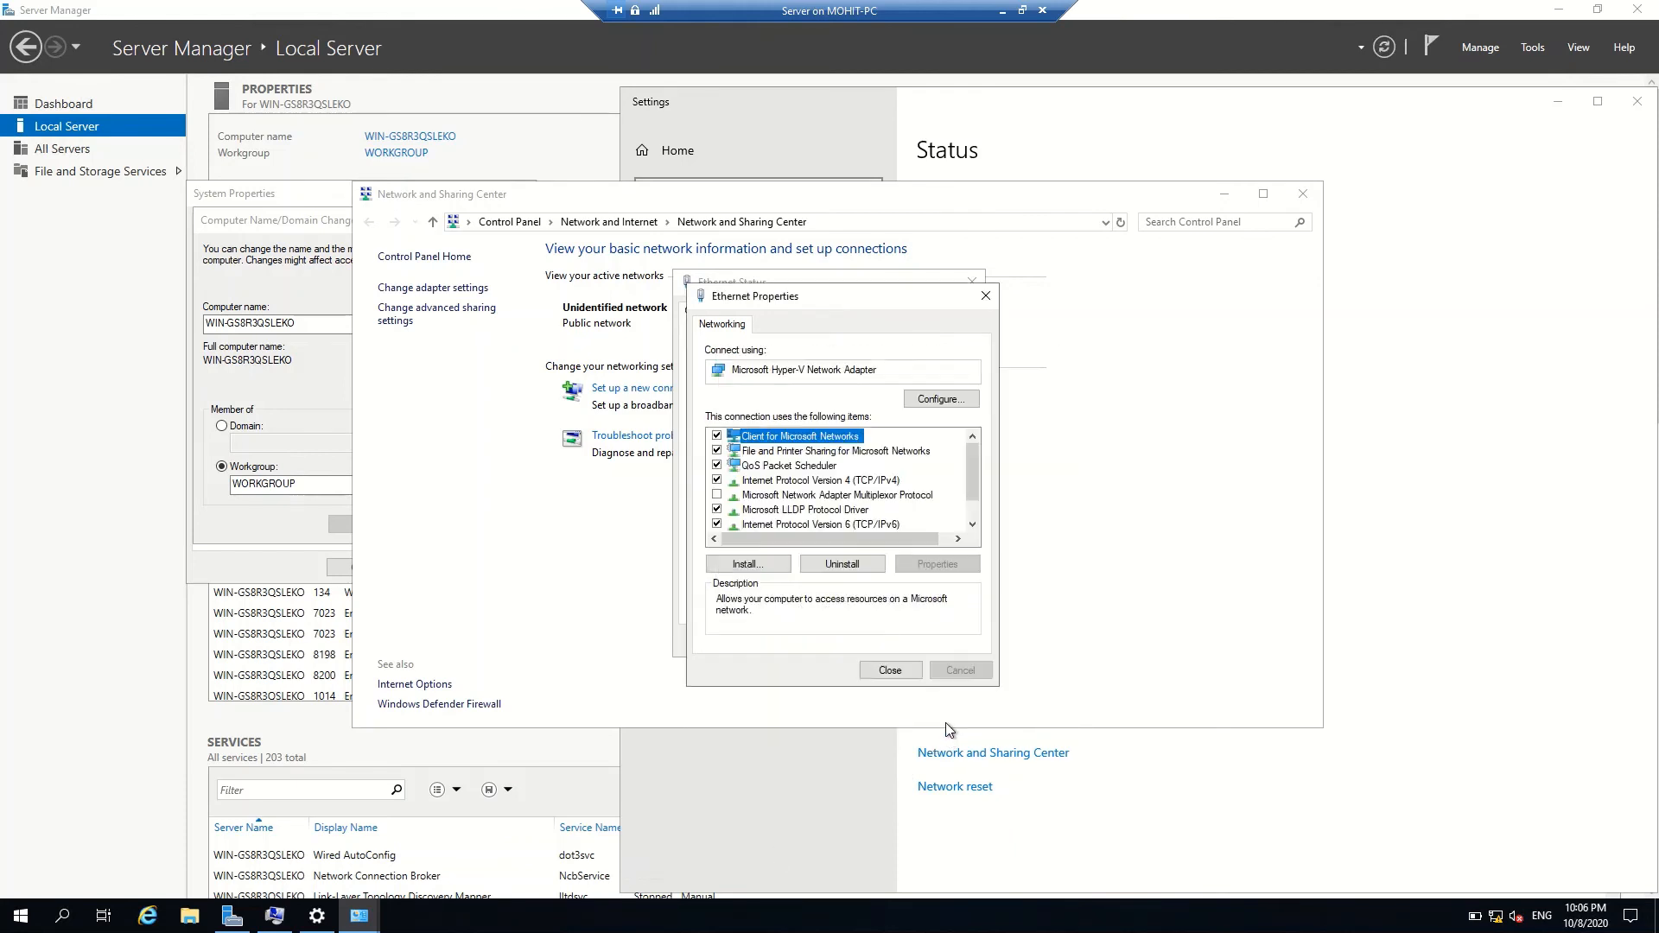
Close the adapter properties, mark the network as private, and close Ethernet Status
{"action": "left_click", "coordinate": [902, 671]}
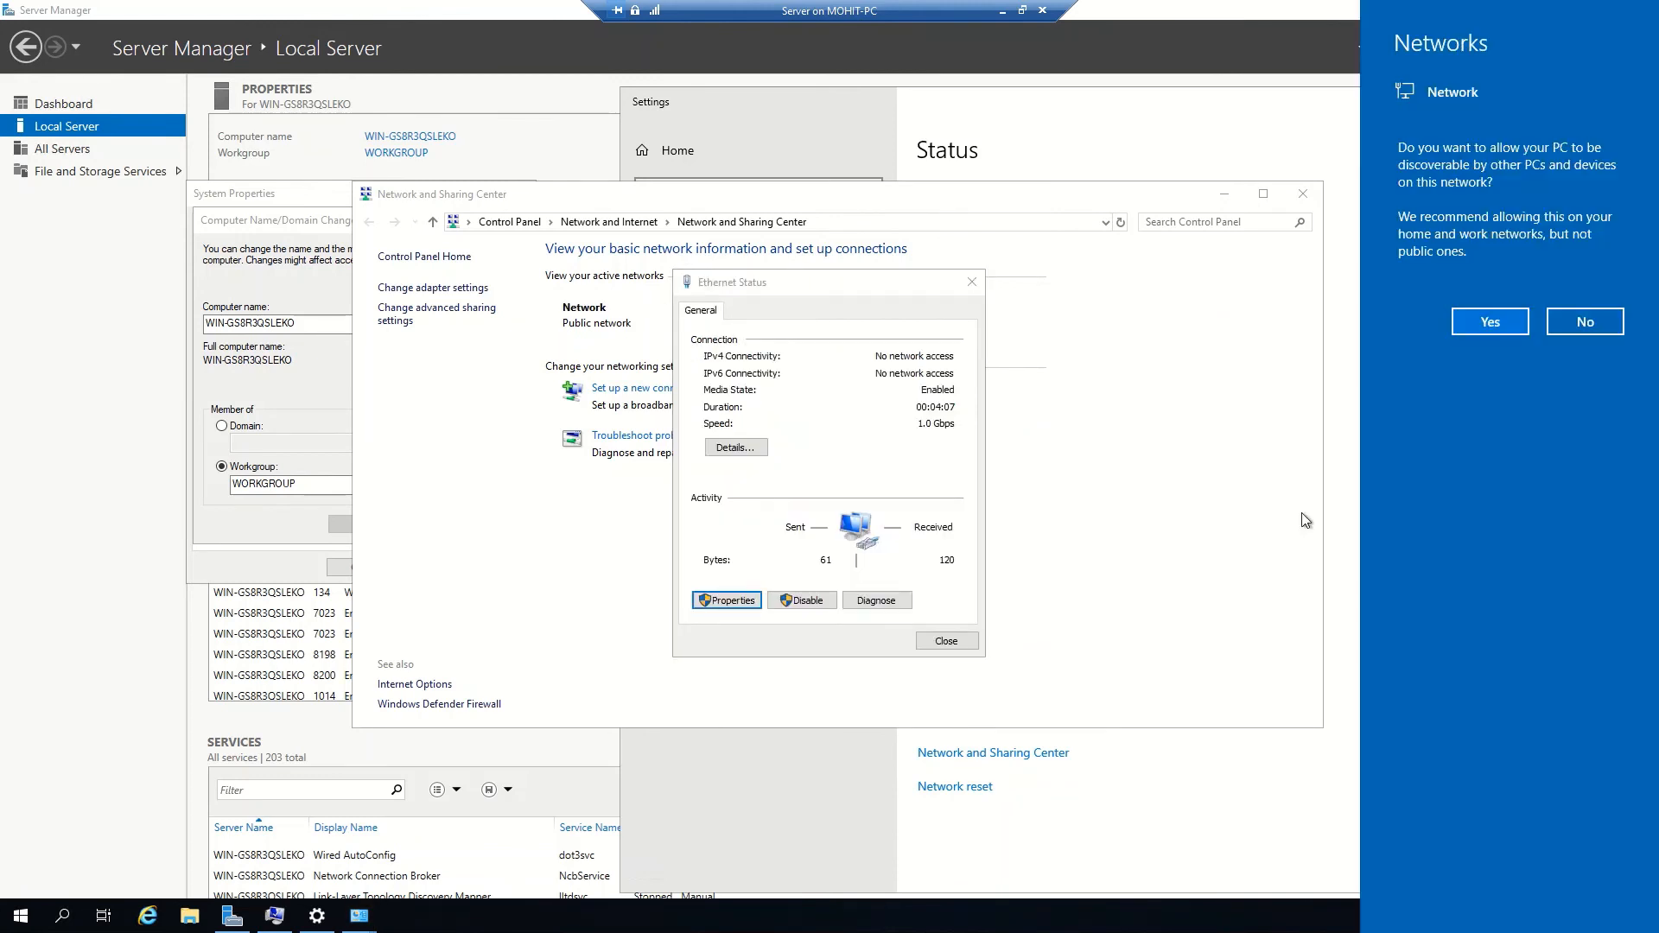
{"action": "left_click", "coordinate": [1490, 322]}
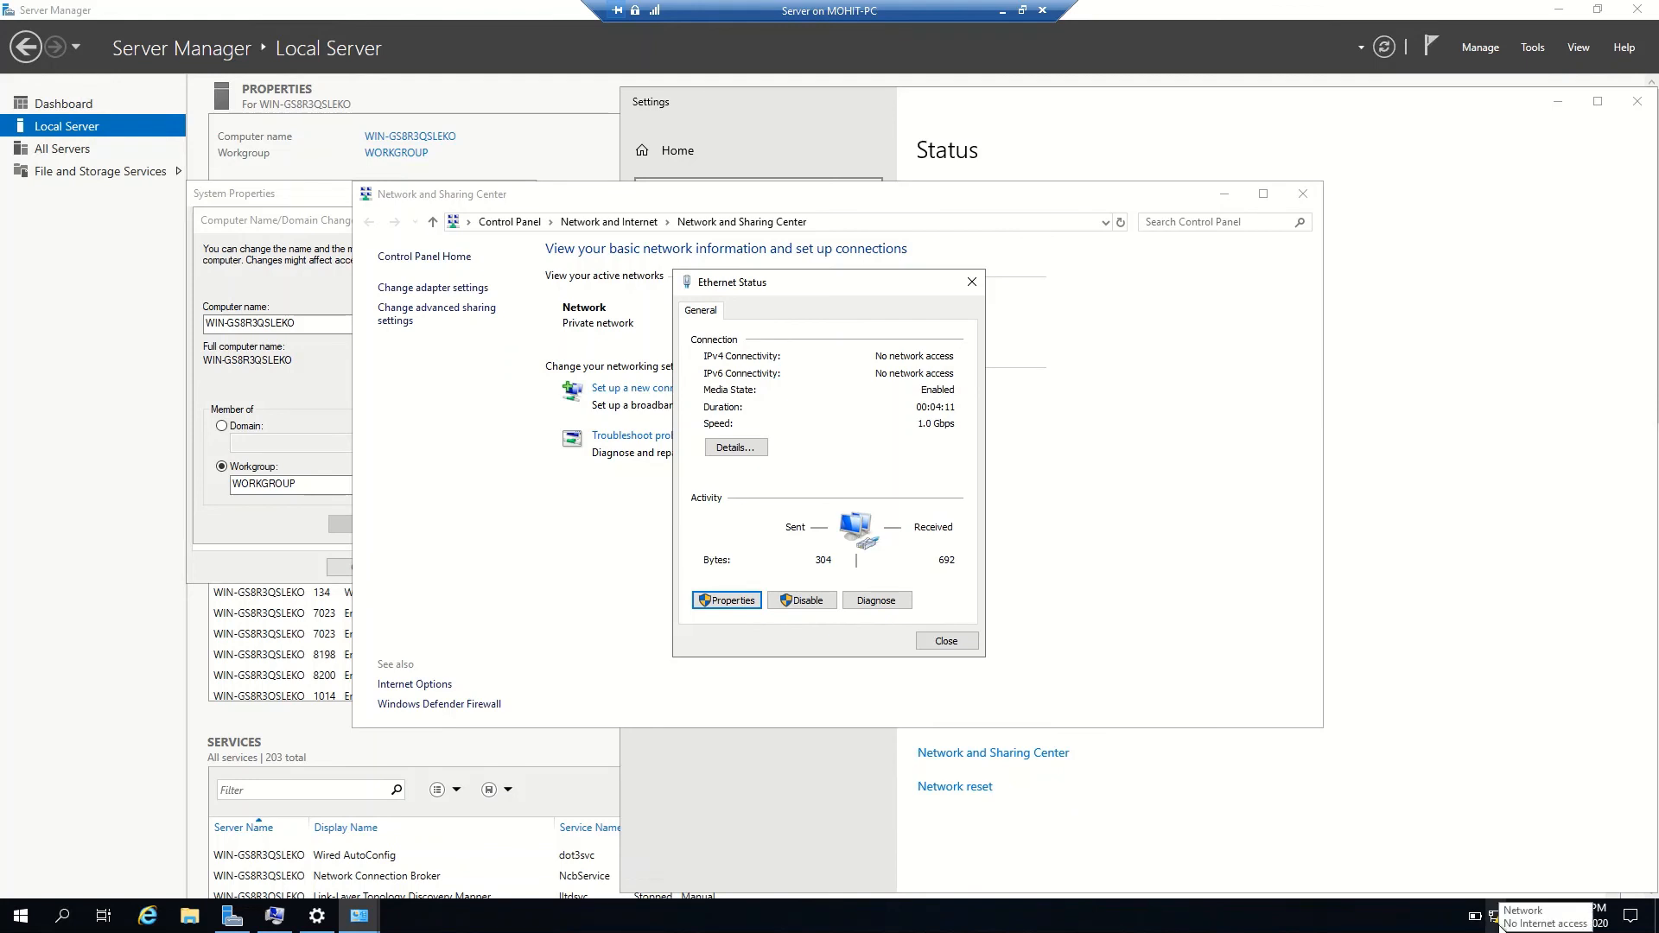
{"action": "left_click", "coordinate": [948, 642]}
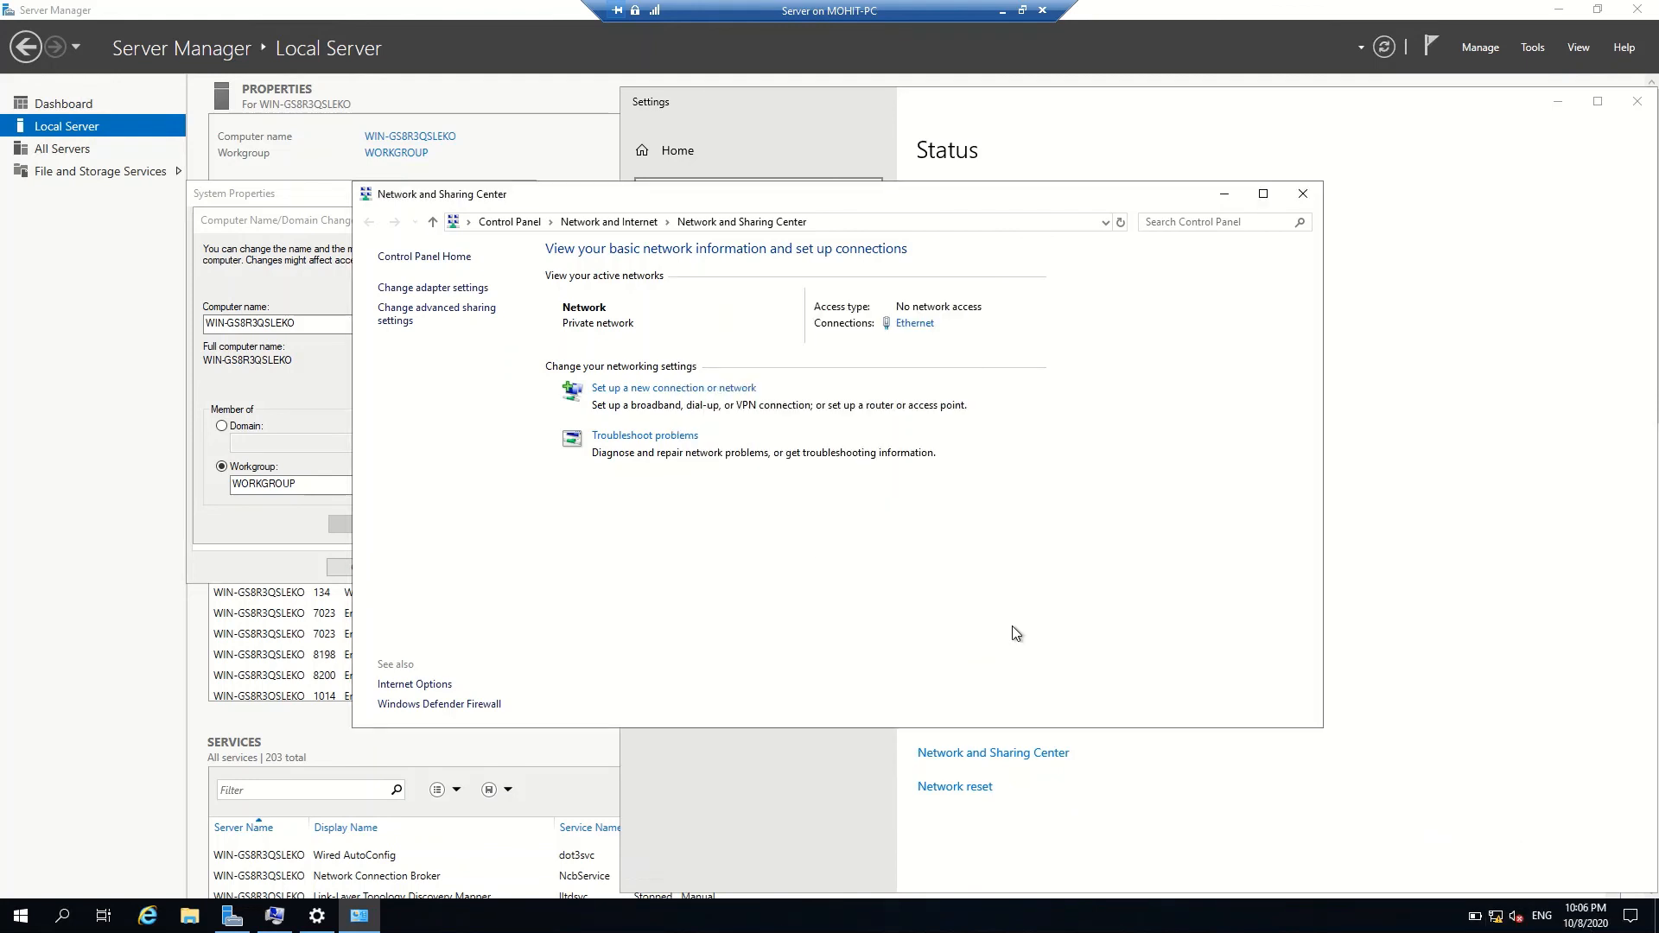
Change the computer name to SERVER, confirm the notices, and restart the VM now
{"action": "left_click", "coordinate": [265, 387]}
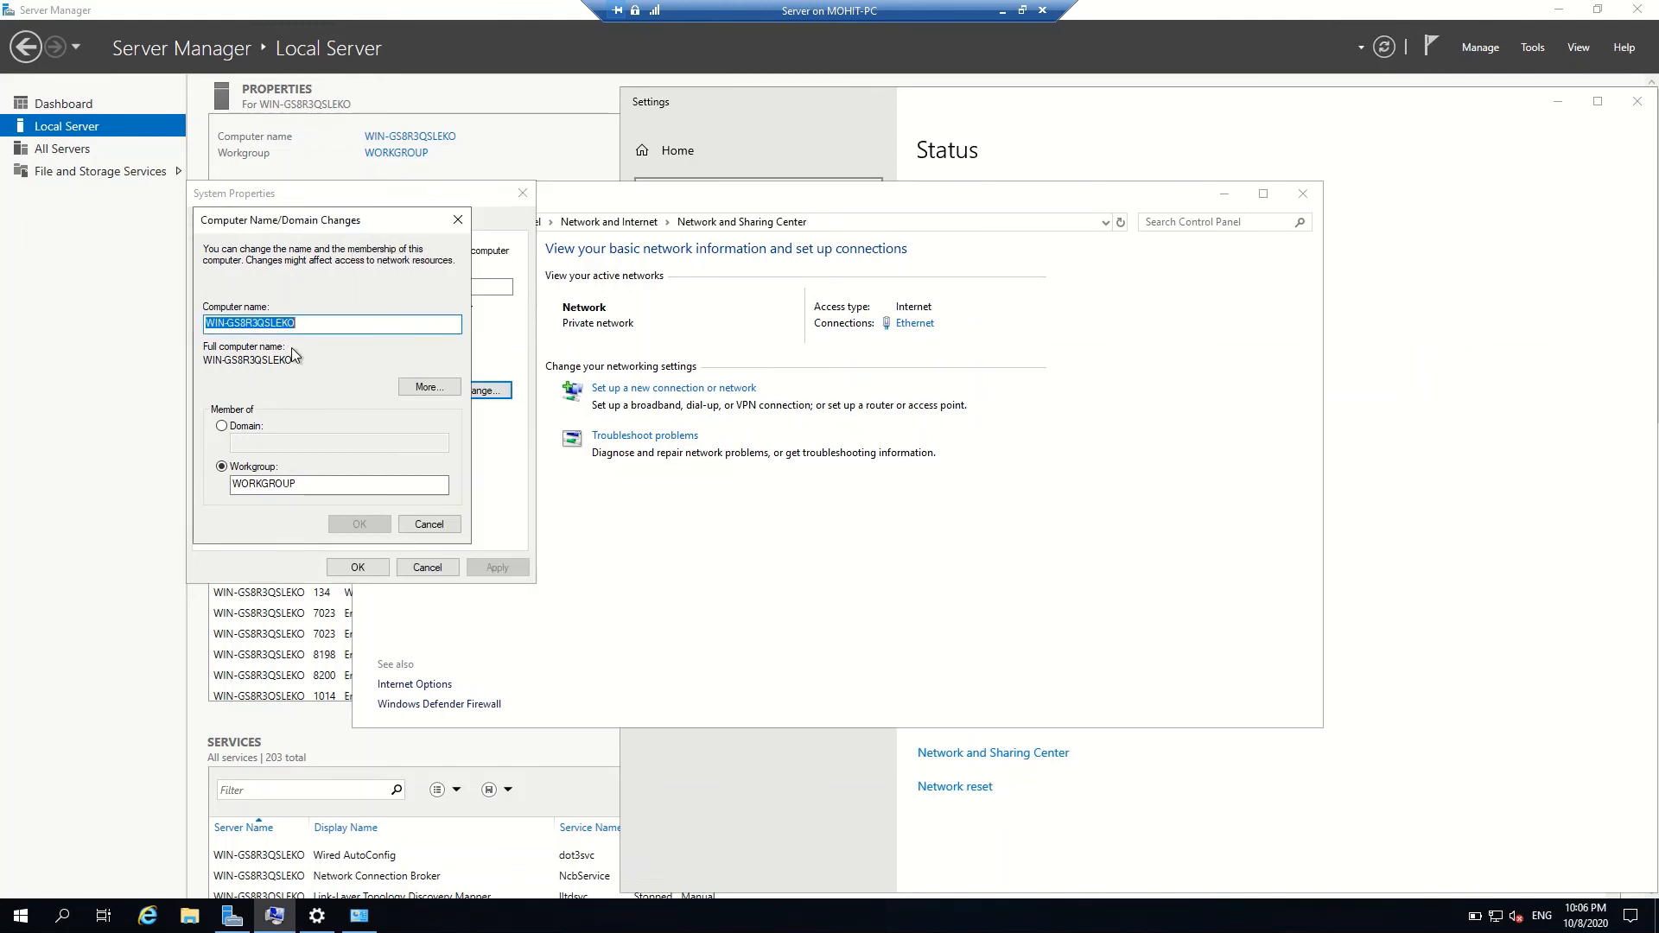
{"action": "type", "text": "Server"}
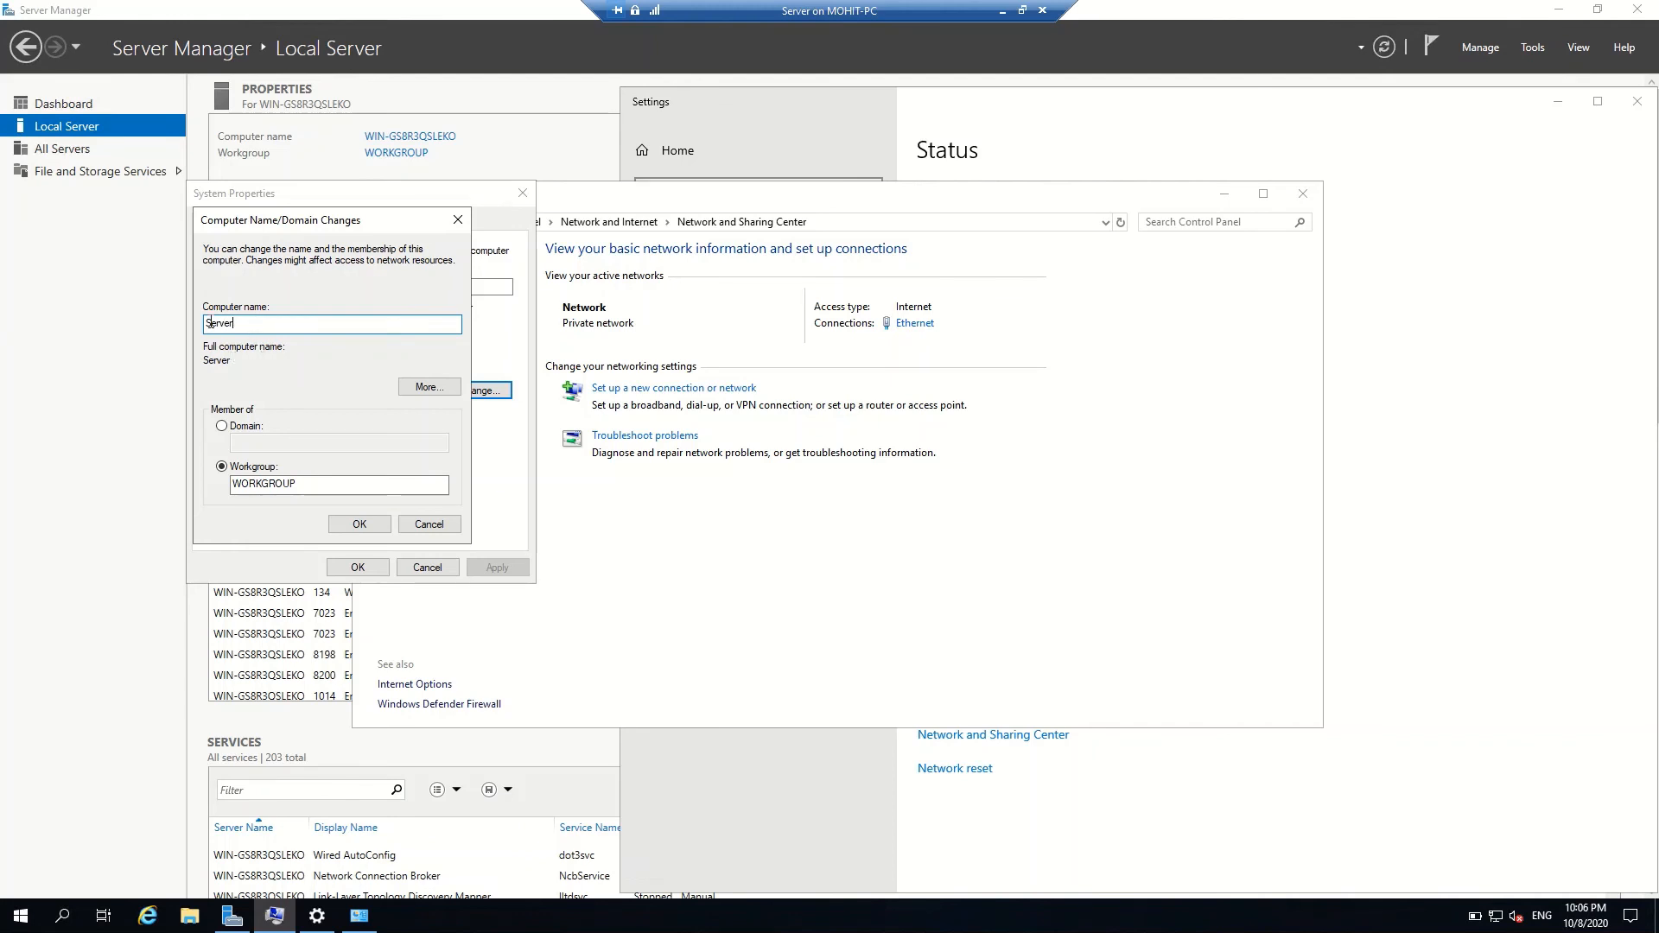
{"action": "key", "text": "shift+Home"}
{"action": "type", "text": "SERVER"}
{"action": "left_click", "coordinate": [358, 524]}
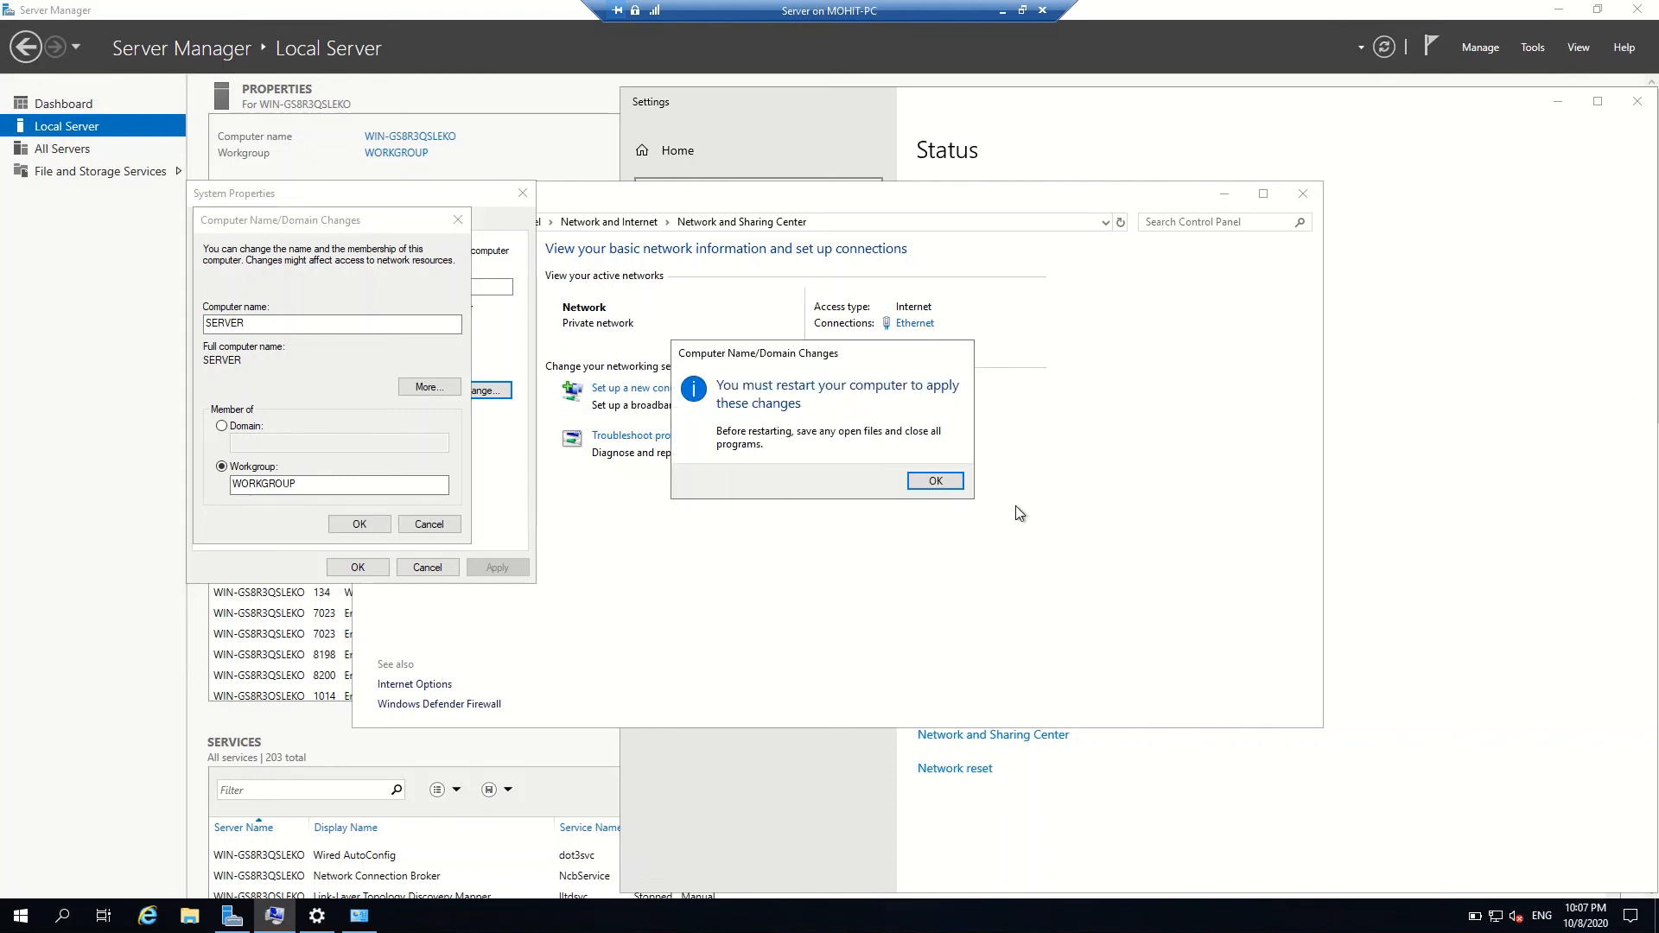
{"action": "left_click", "coordinate": [932, 485]}
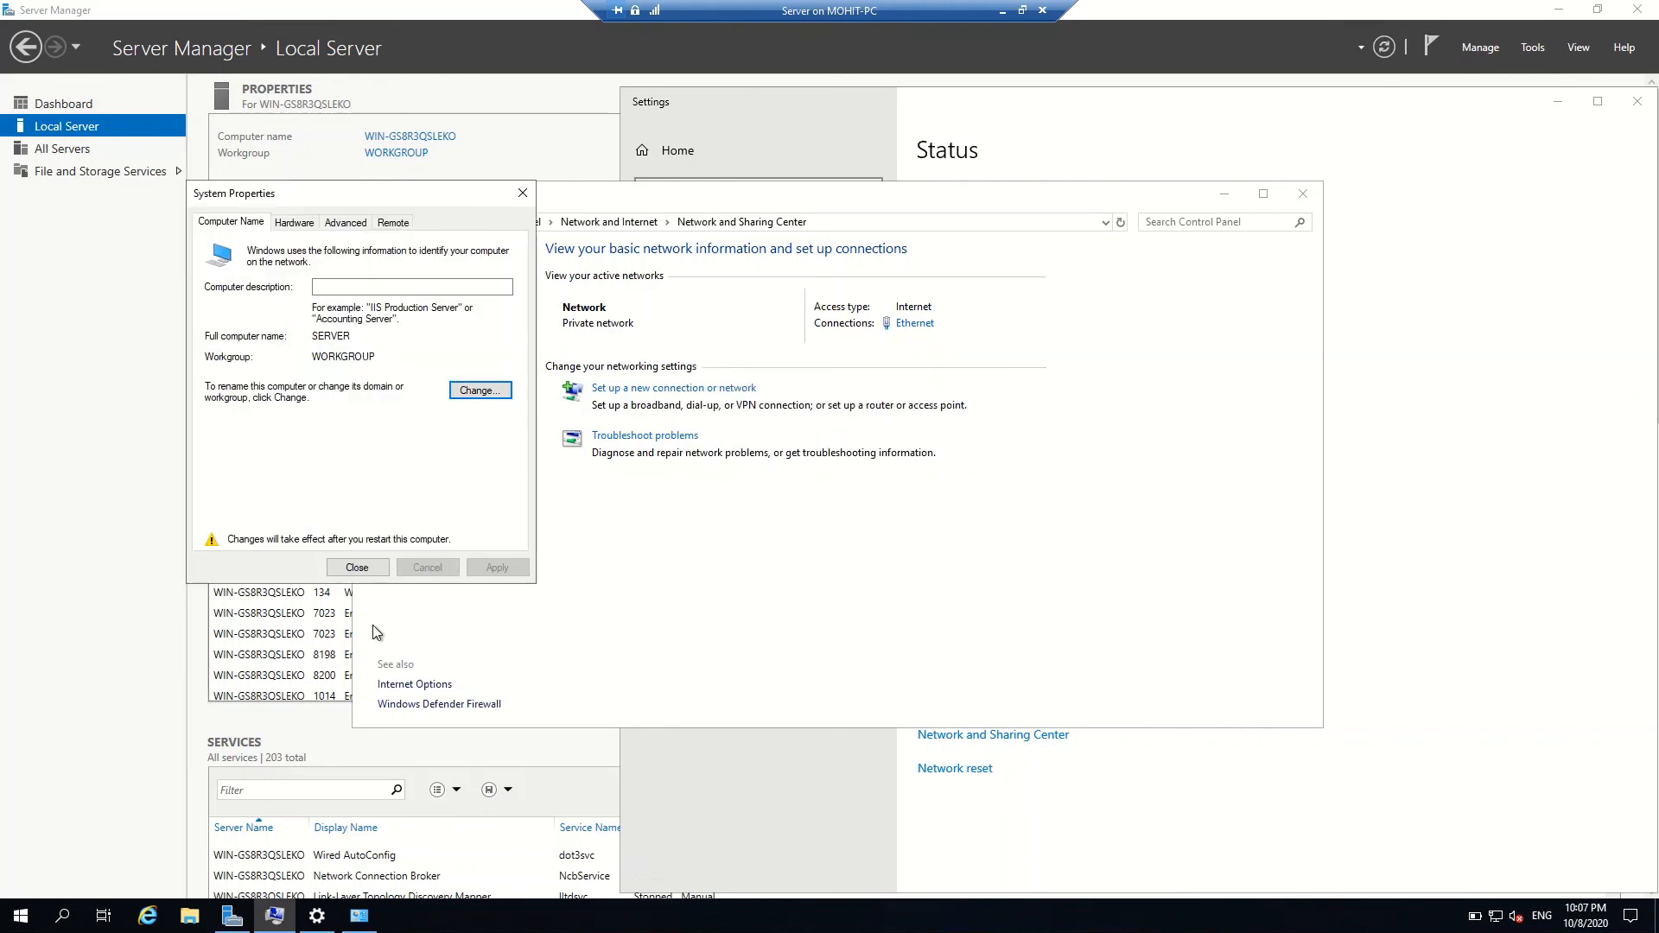
{"action": "left_click", "coordinate": [366, 568]}
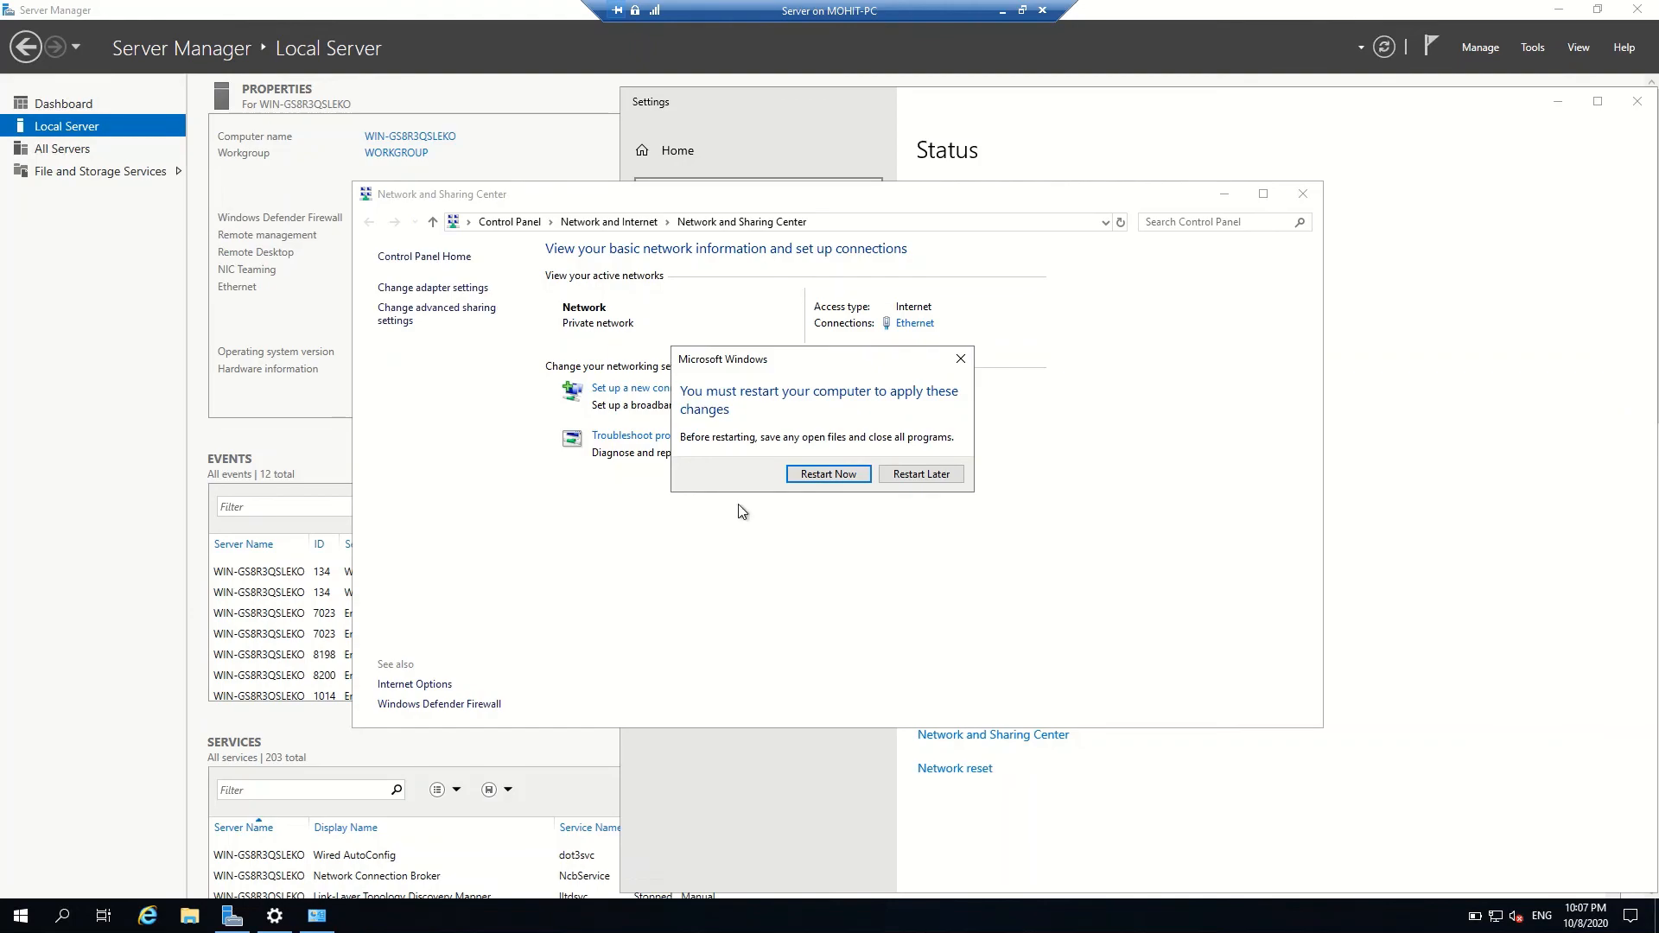
{"action": "left_click", "coordinate": [817, 479]}
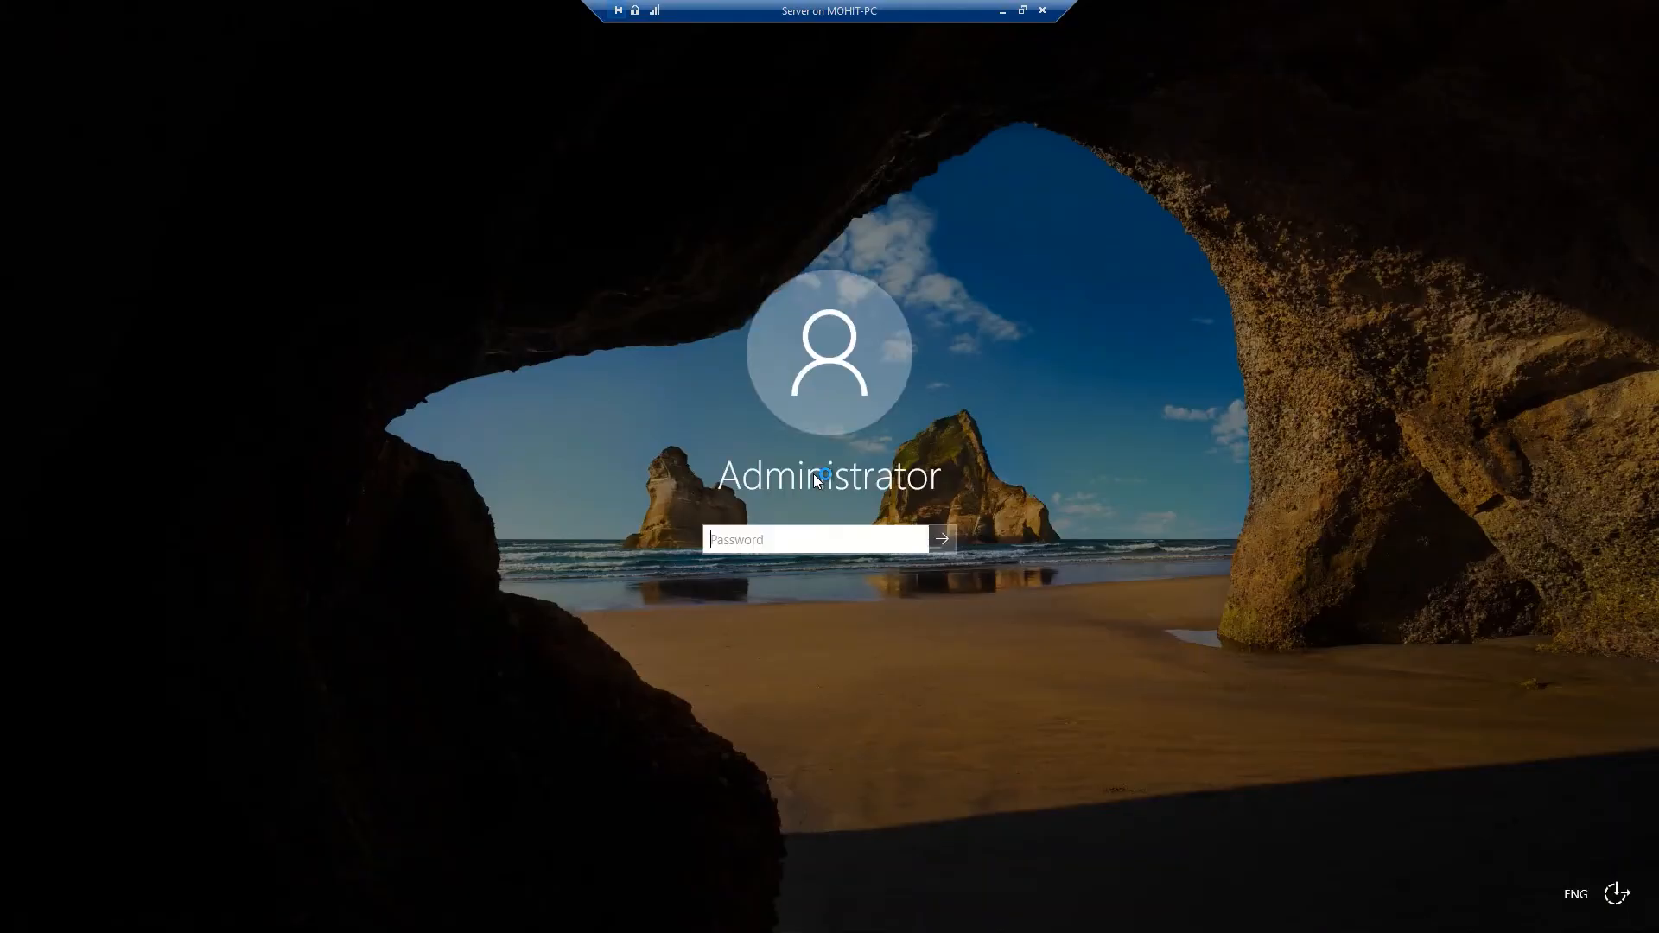
Retype the Administrator password after a typo and sign back in
{"action": "type", "text": "*****"}
{"action": "key", "text": "BackSpace"}
{"action": "key", "text": "BackSpace"}
{"action": "key", "text": "BackSpace"}
{"action": "key", "text": "BackSpace"}
{"action": "key", "text": "BackSpace"}
{"action": "type", "text": "**********"}
{"action": "key", "text": "Return"}
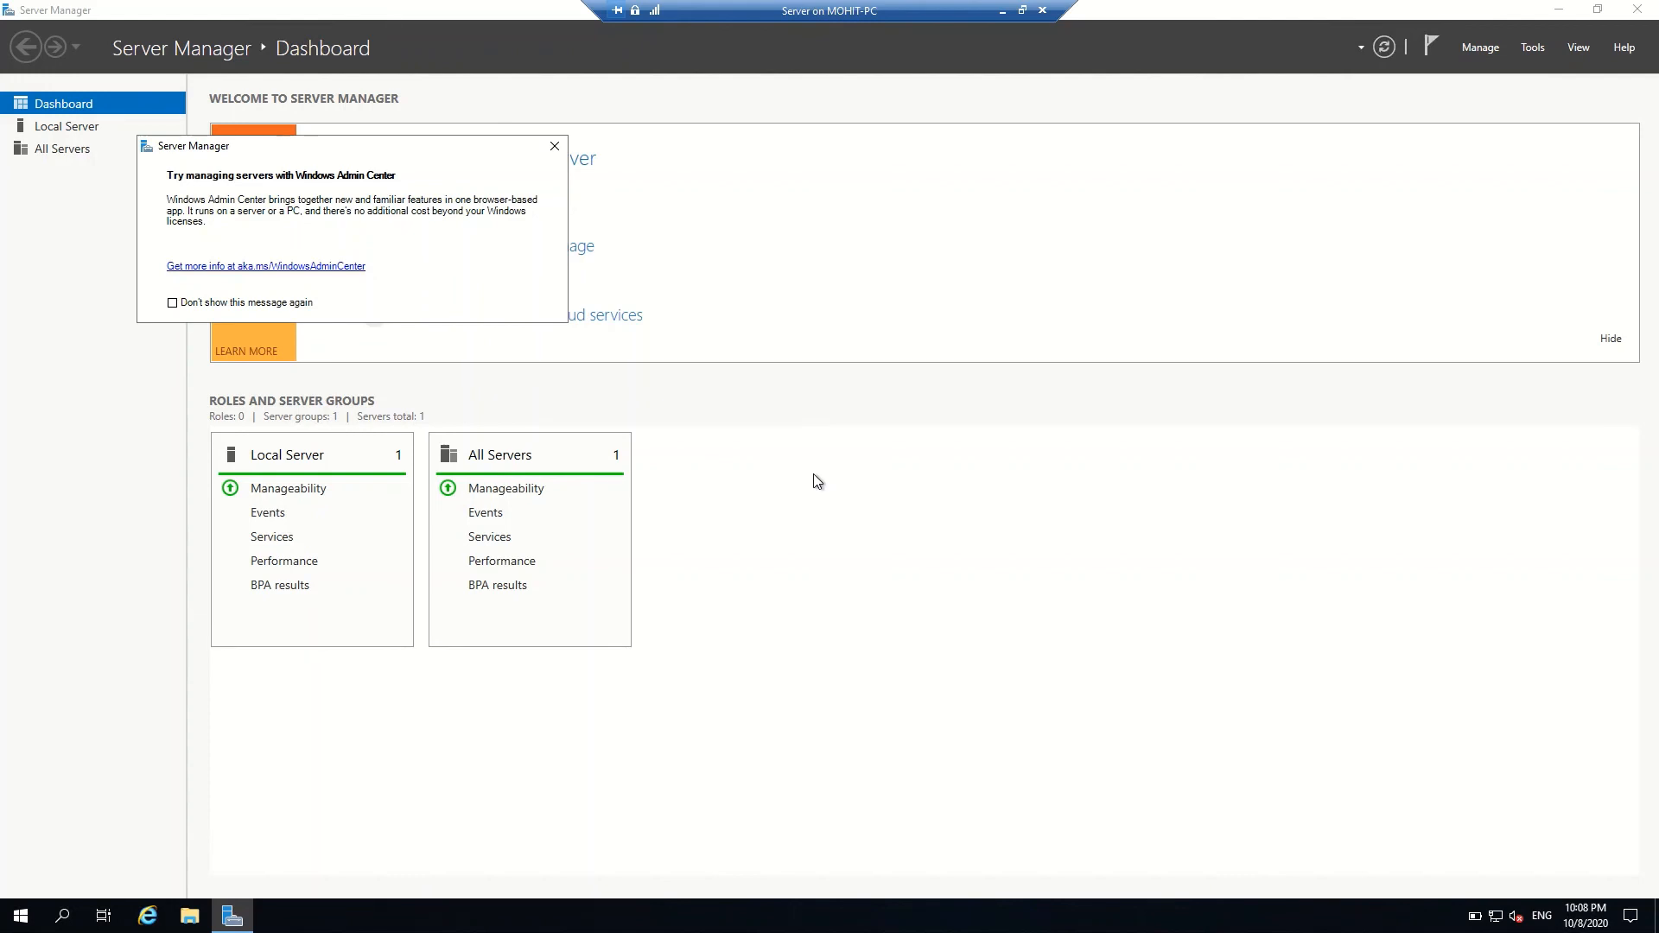
Close the Windows Admin Center pop-up over the Server Manager Dashboard
{"action": "left_click", "coordinate": [554, 145]}
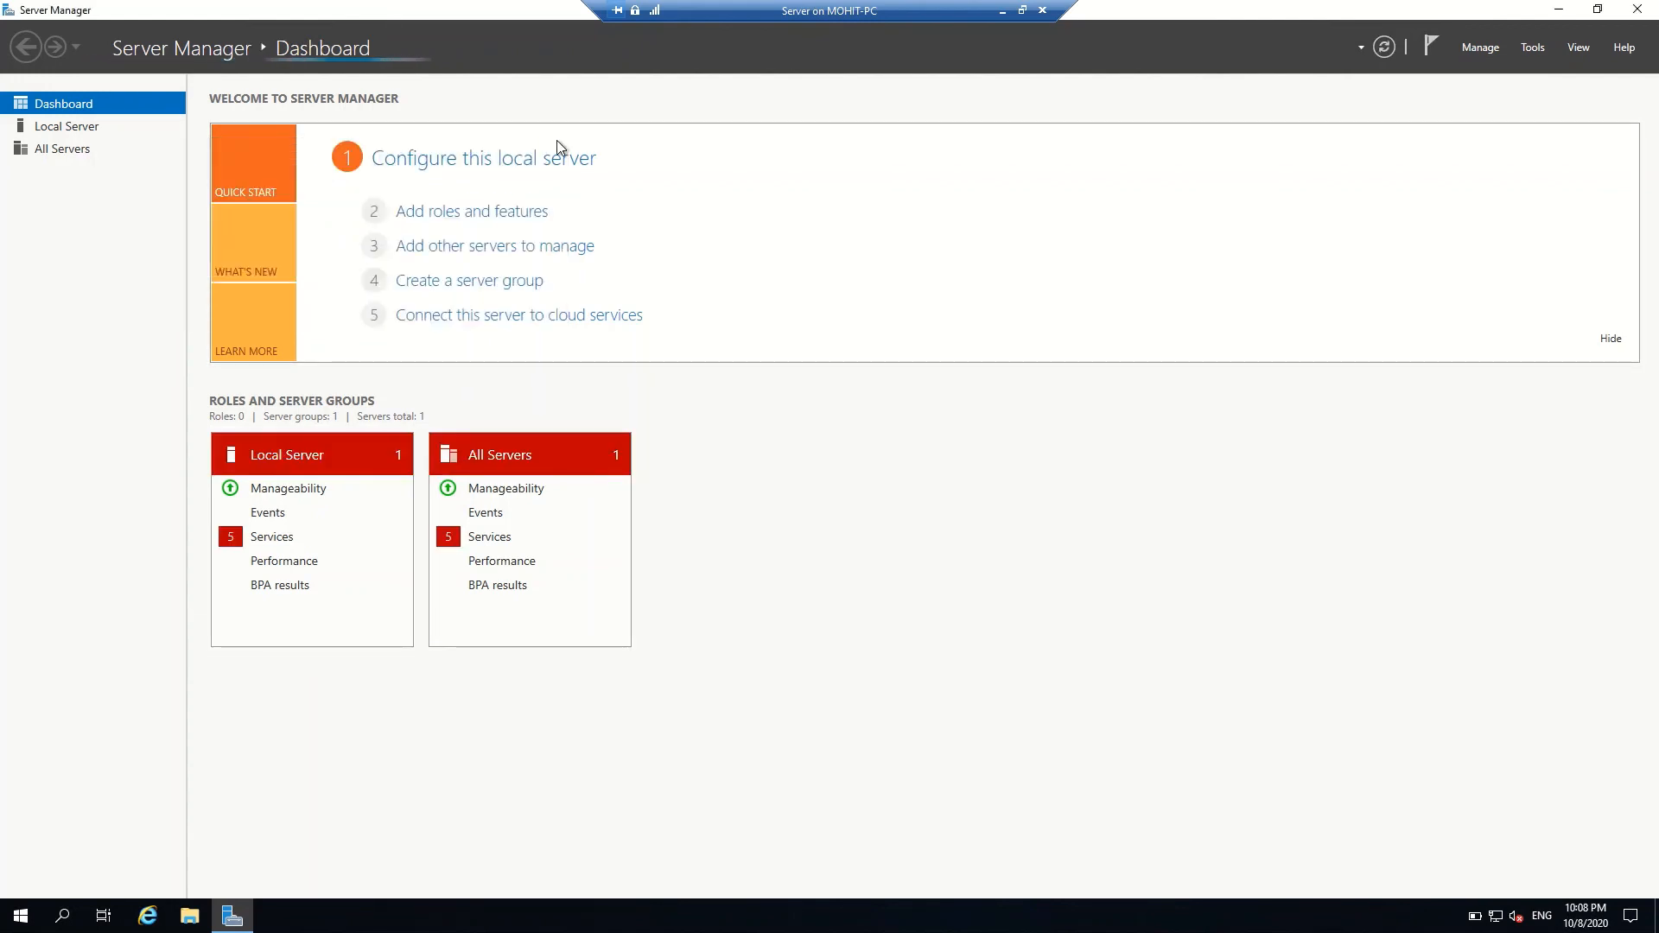